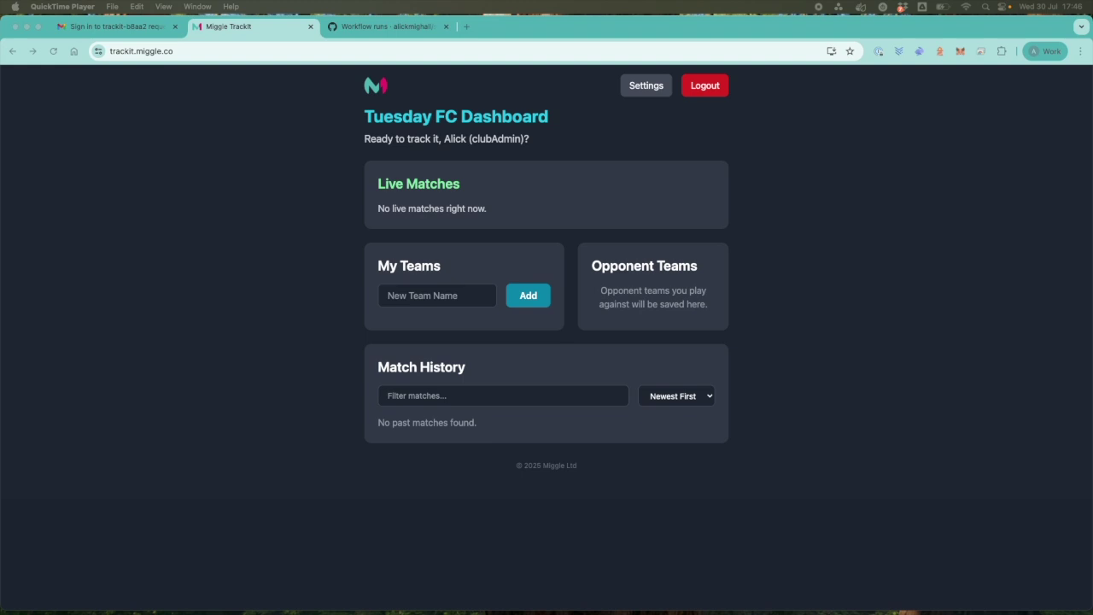
# Bring the browser window with the Miggle TrackIt dashboard to the front.
pyautogui.click(489, 443)
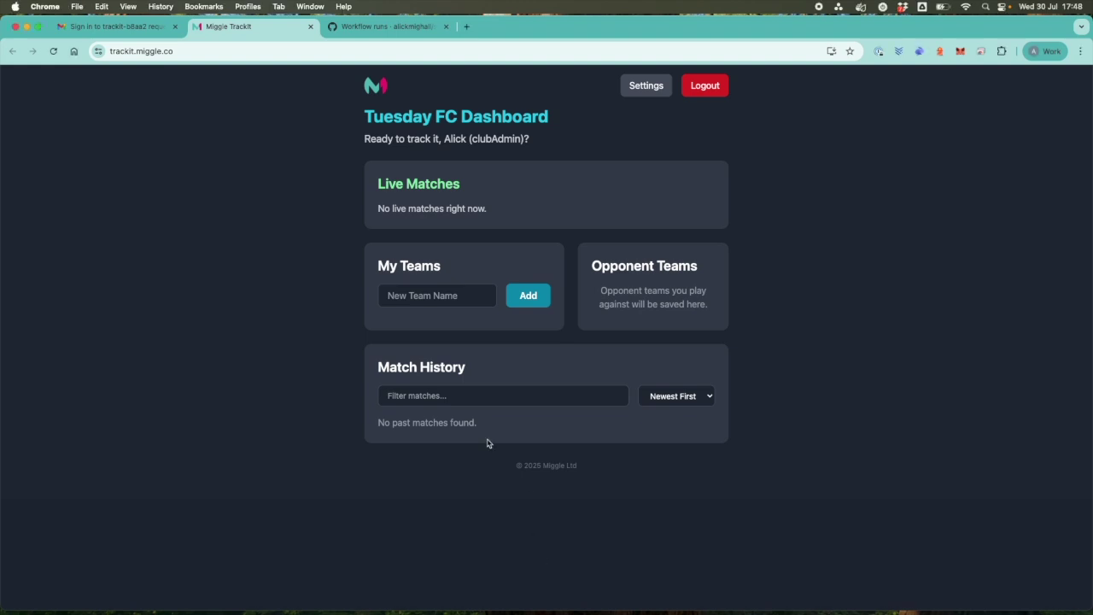
# Create the team 'Tuesday FC U16s' and open its squad management.
pyautogui.click(440, 297)
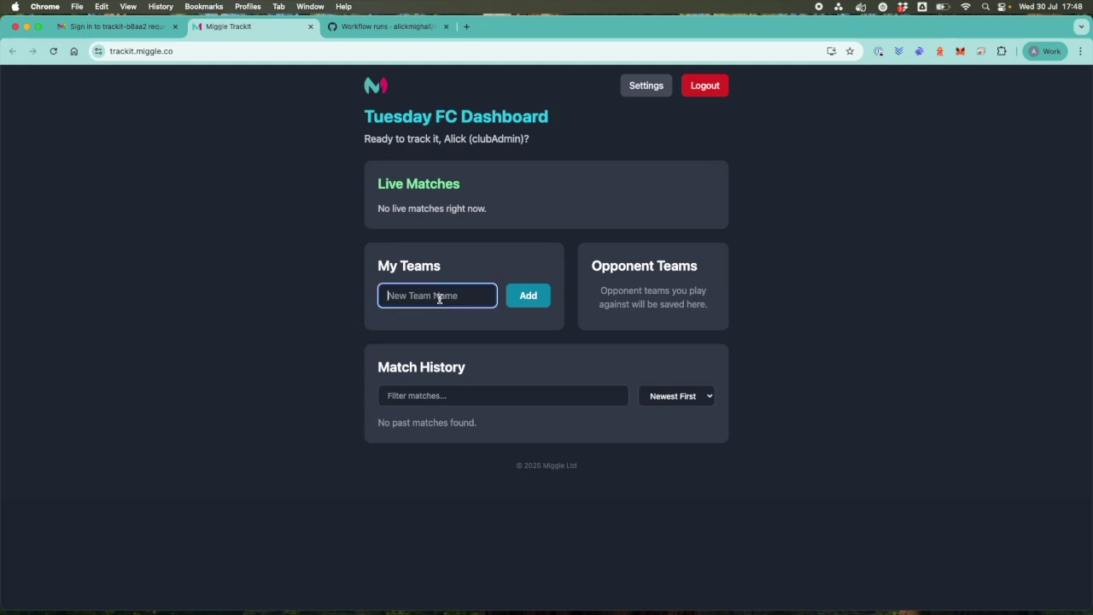
pyautogui.write('Tuesday FC U16s')
pyautogui.click(524, 304)
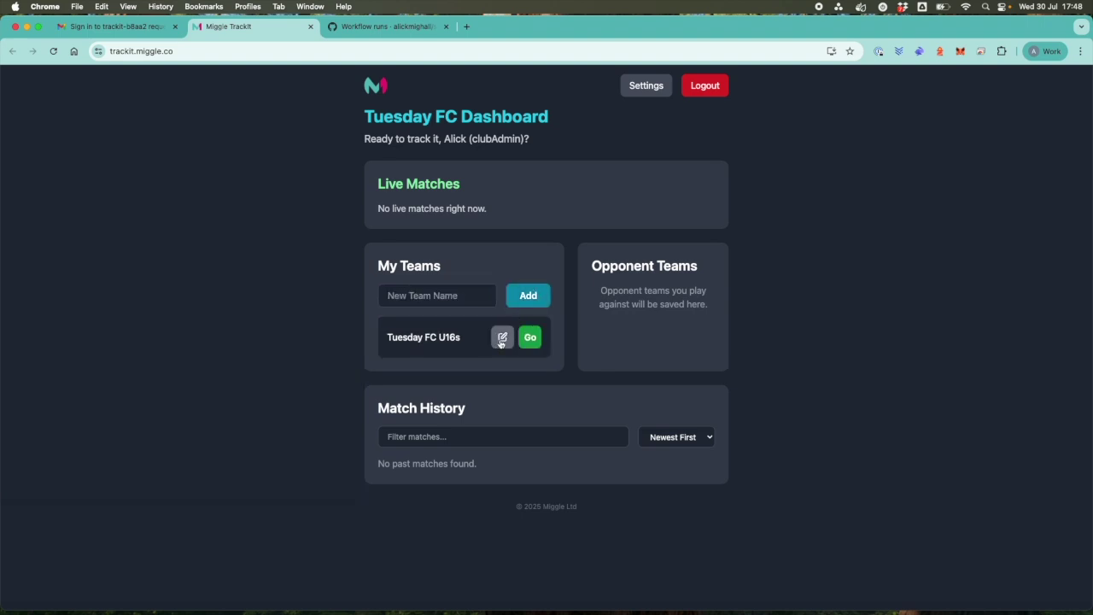
pyautogui.click(502, 338)
# Add six players to the squad, one marked as goalkeeper, then return to the dashboard.
pyautogui.click(468, 205)
pyautogui.write('Sara (GK)')
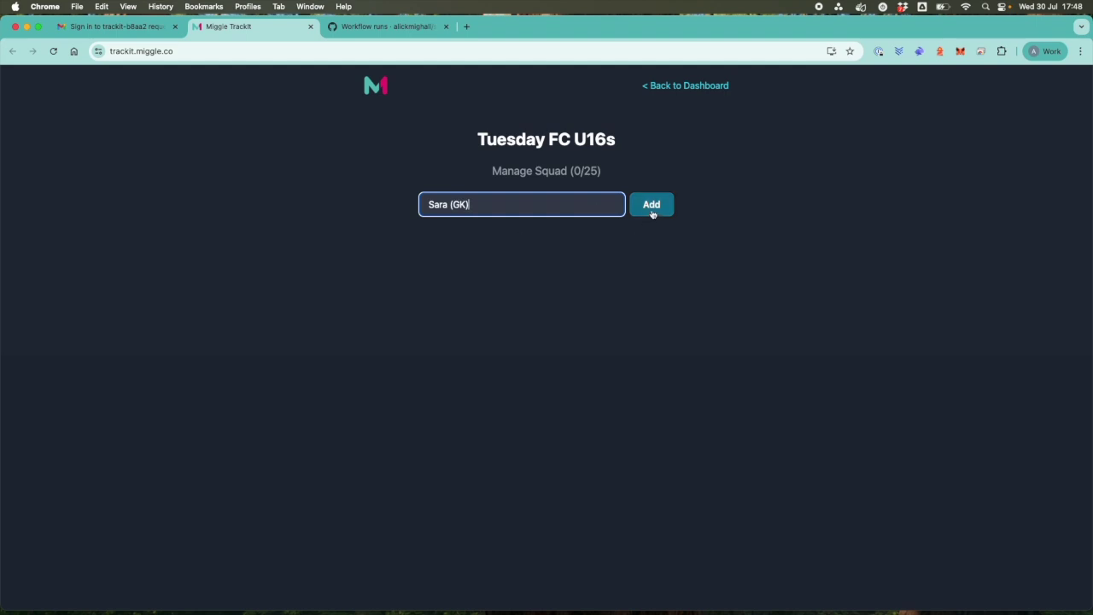
pyautogui.click(652, 214)
pyautogui.click(474, 205)
pyautogui.write('Suzi')
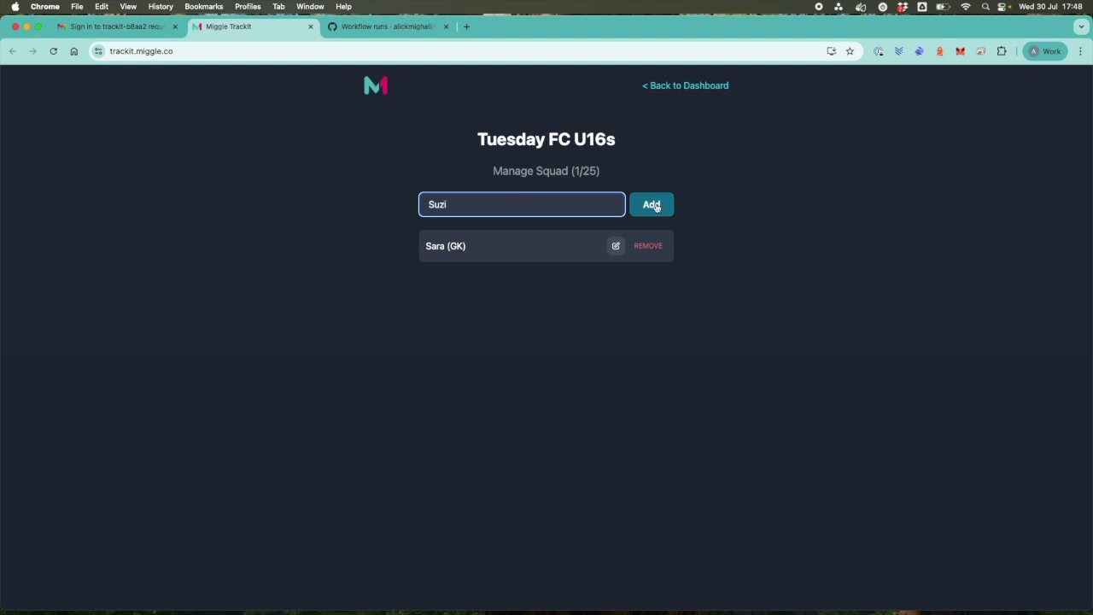
pyautogui.click(651, 205)
pyautogui.click(471, 203)
pyautogui.write('Sam')
pyautogui.click(652, 205)
pyautogui.click(532, 203)
pyautogui.write('Saiea')
pyautogui.click(652, 206)
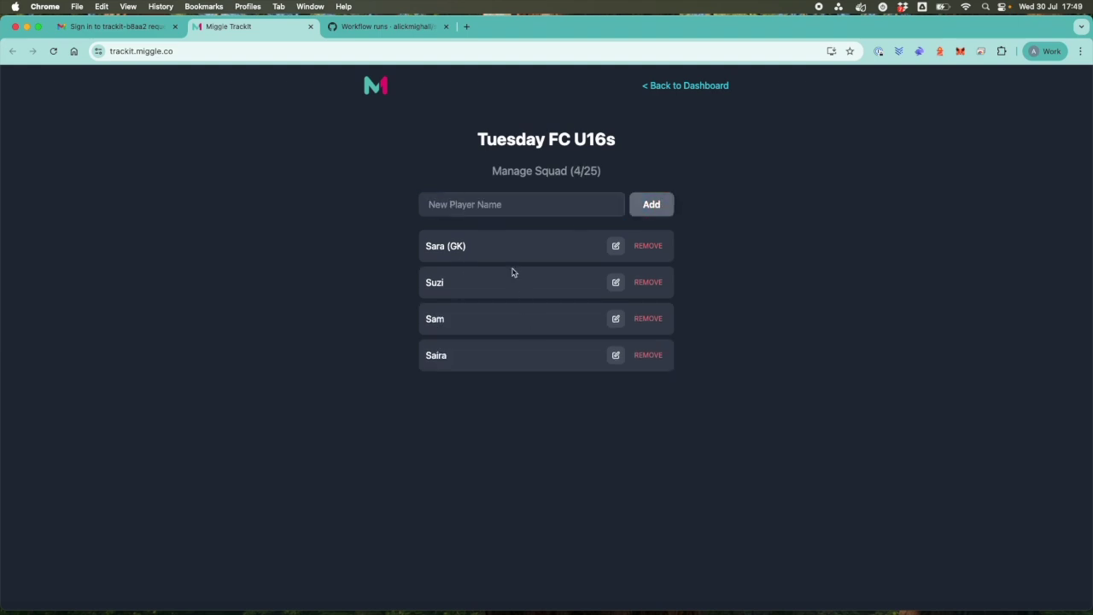
pyautogui.click(506, 207)
pyautogui.write('Shane')
pyautogui.click(651, 205)
pyautogui.click(494, 207)
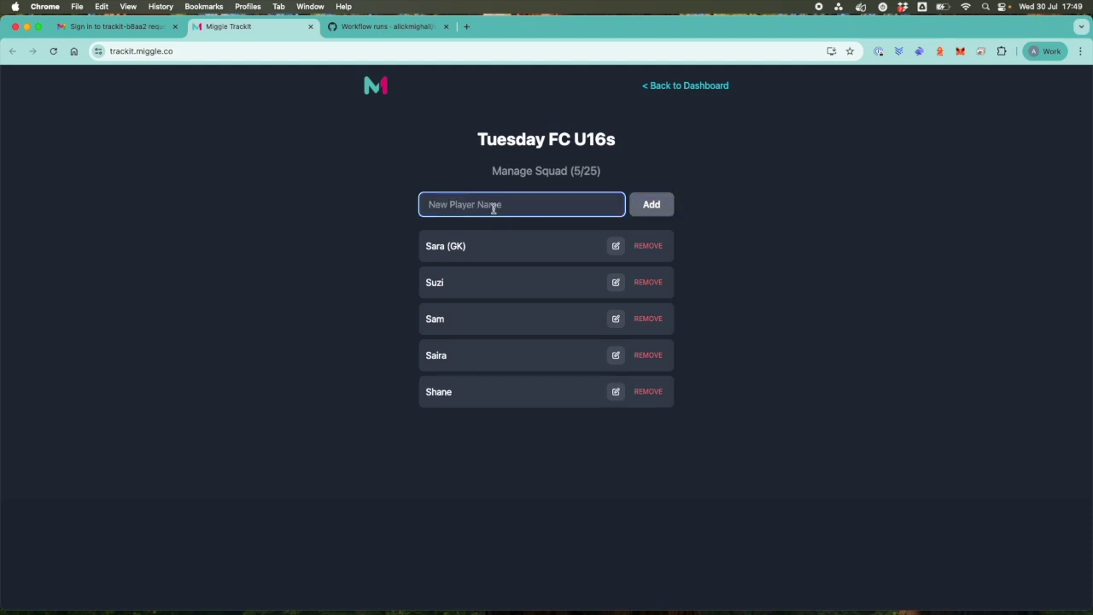
pyautogui.write('Mollie')
pyautogui.click(651, 205)
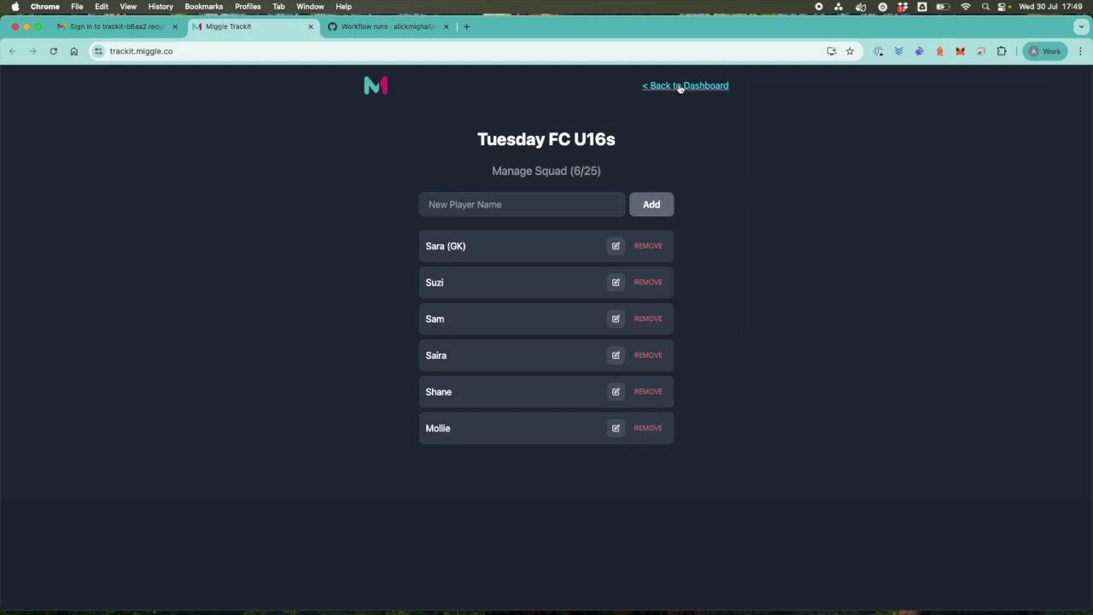
pyautogui.click(679, 86)
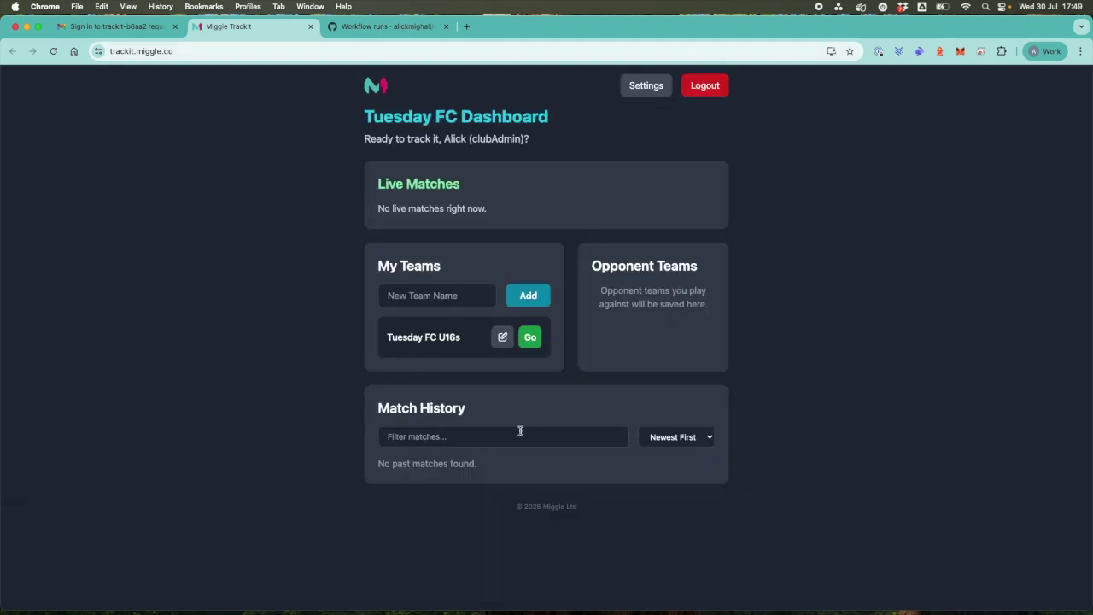
# Set up a new Tuesday FC U16s match against a newly created opponent, Wednesday FC.
pyautogui.click(531, 338)
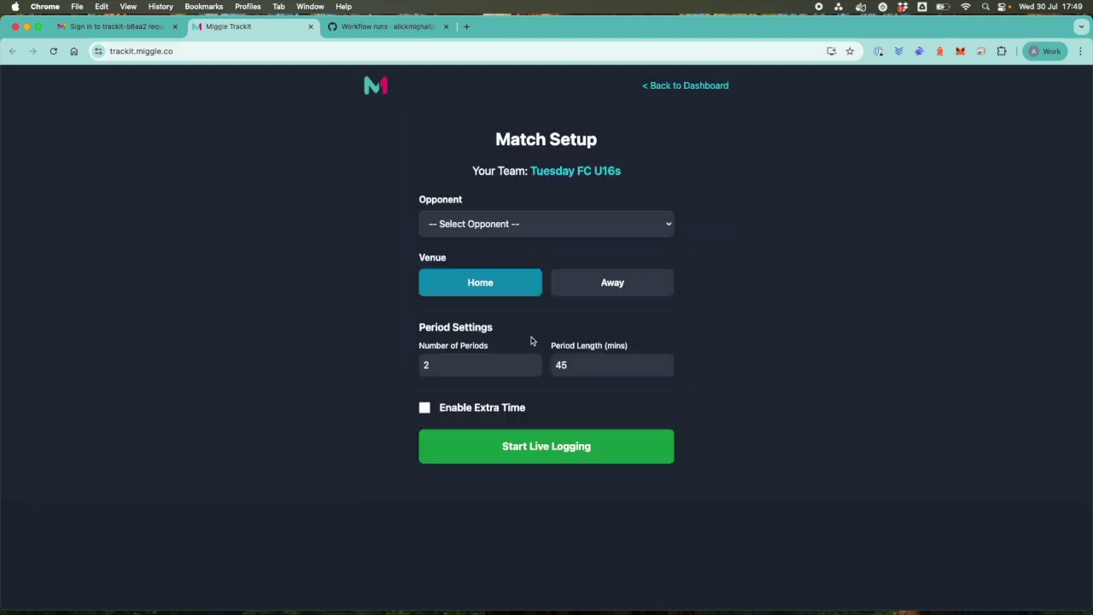
pyautogui.click(642, 223)
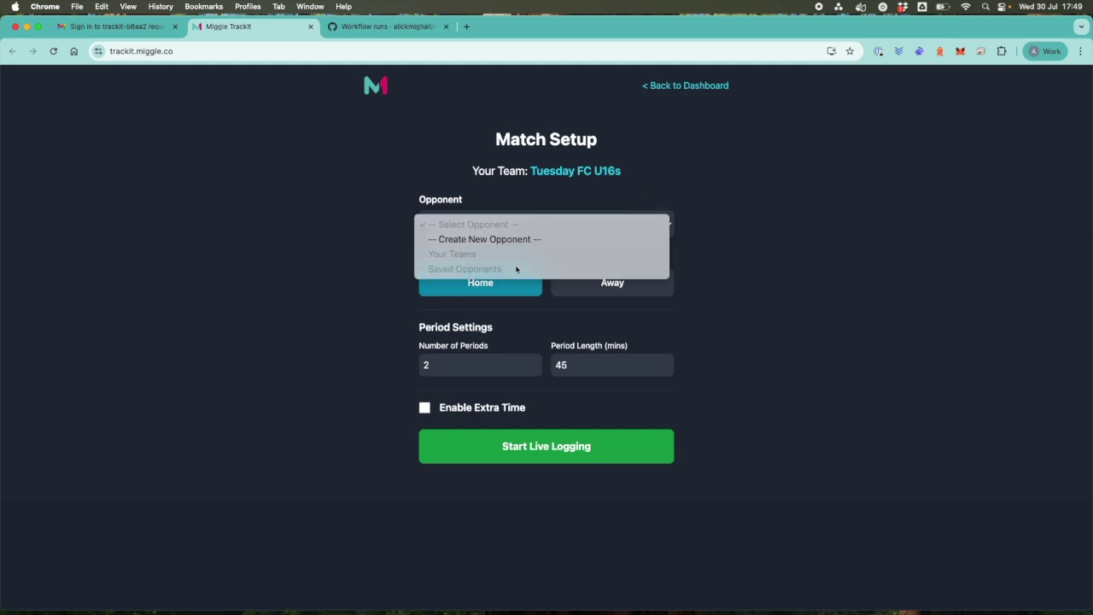
pyautogui.click(510, 240)
pyautogui.click(497, 256)
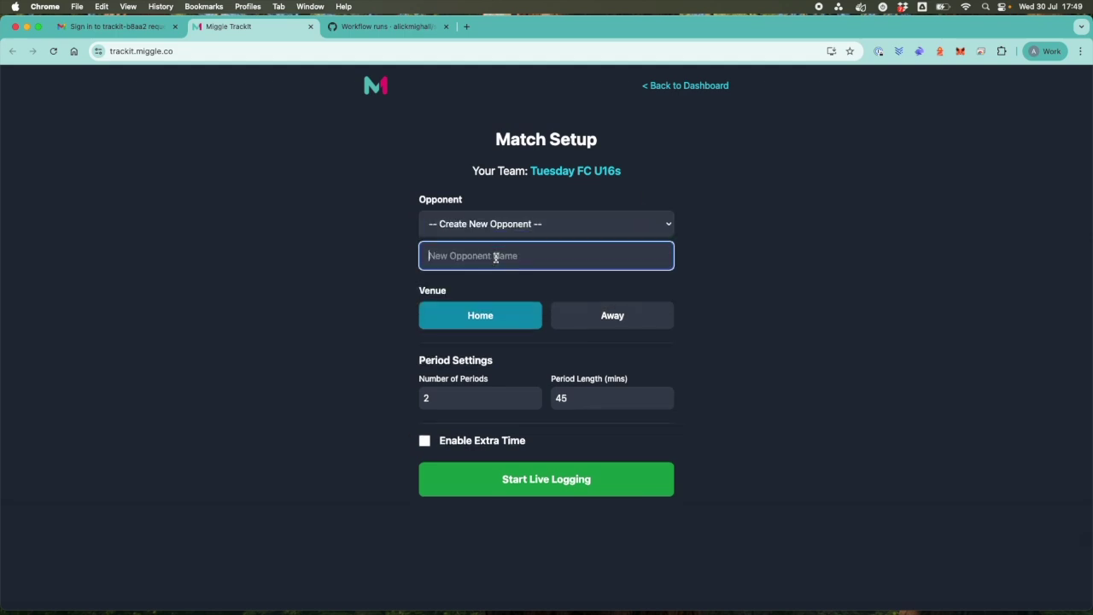
pyautogui.write('Wednesday FC')
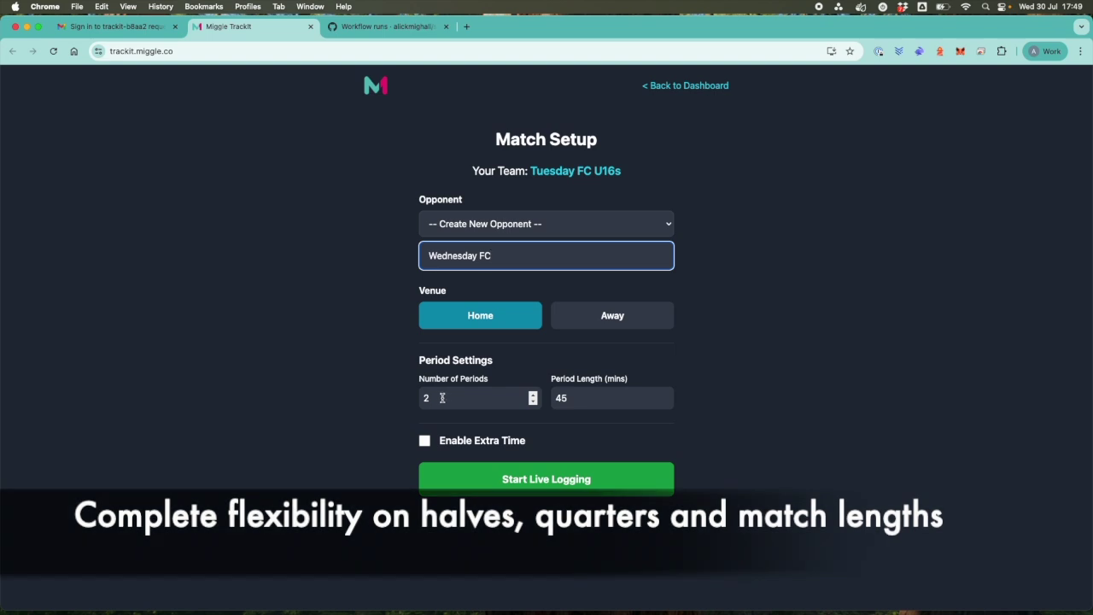
# Set 4 periods of 1 minute with 1-minute extra time, and start live logging.
pyautogui.doubleClick(434, 398)
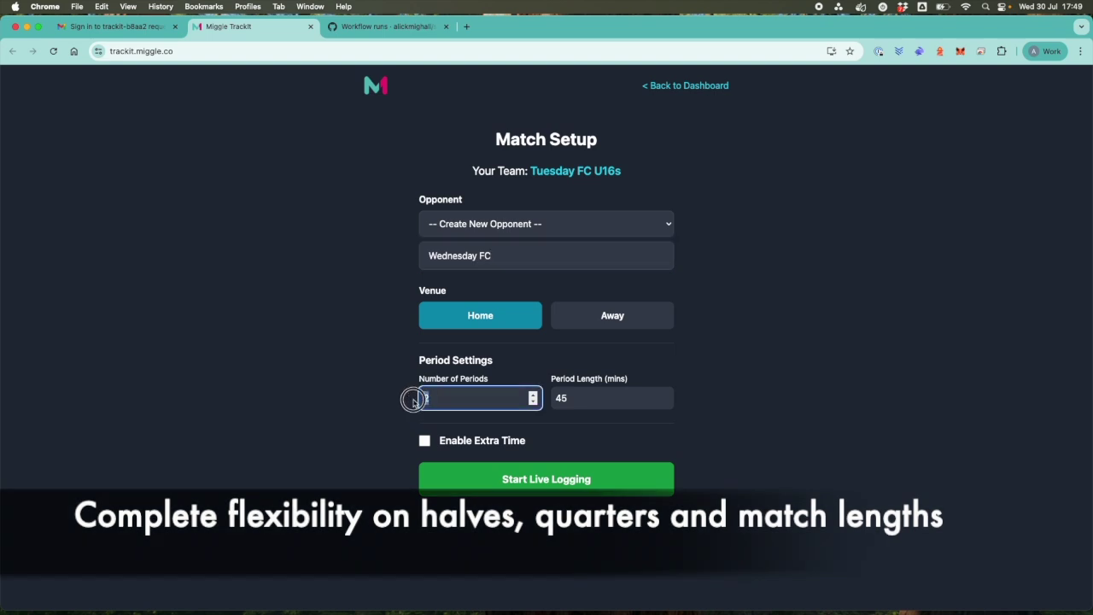
pyautogui.write('4')
pyautogui.press('Tab')
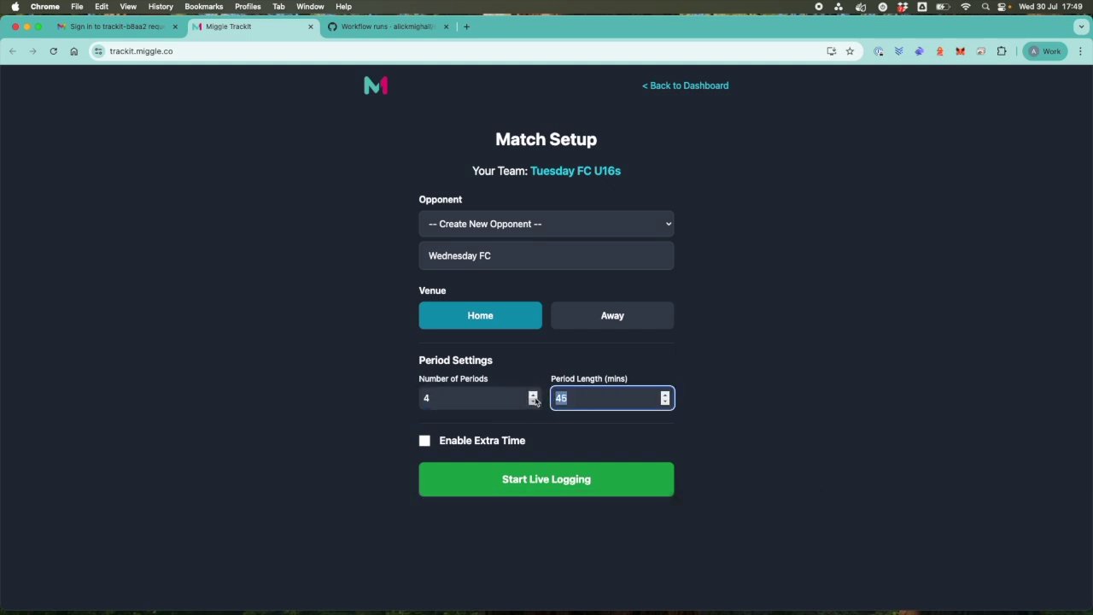
pyautogui.write('1')
pyautogui.click(425, 442)
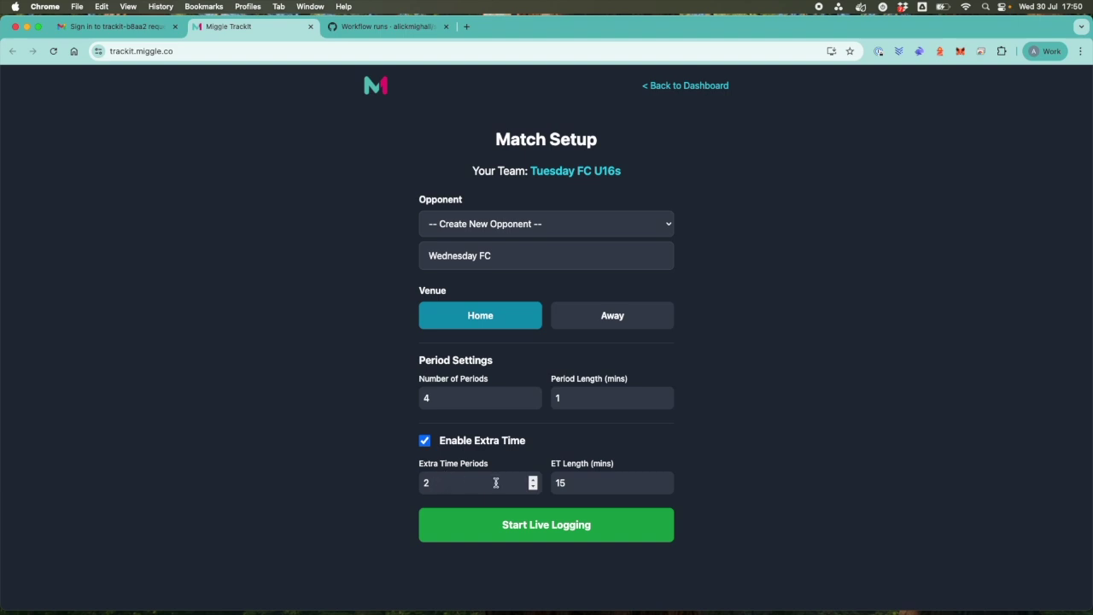
pyautogui.doubleClick(565, 483)
pyautogui.write('1')
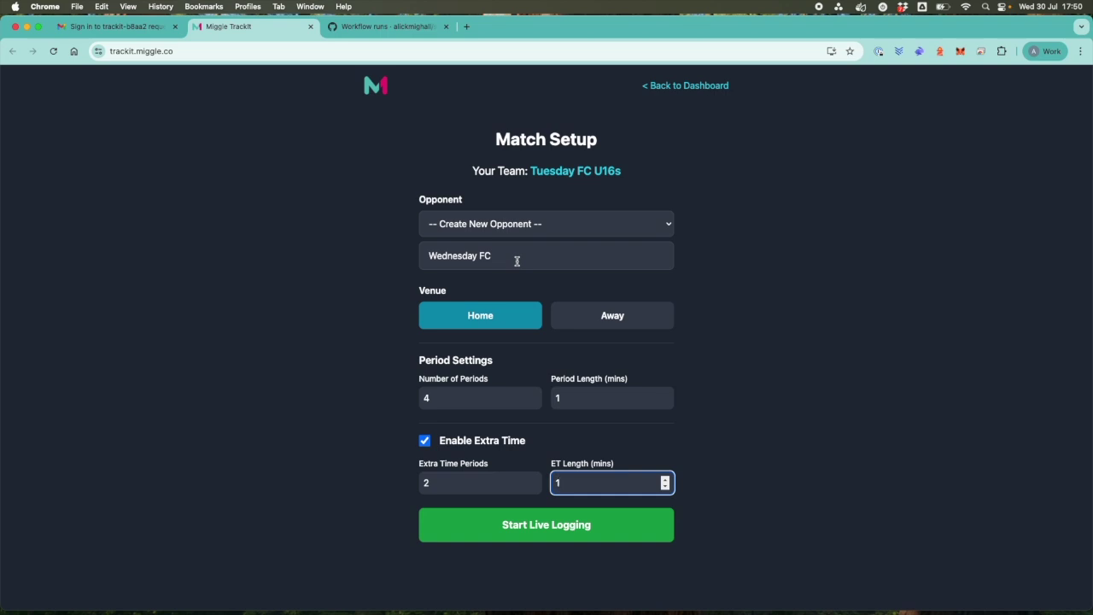
pyautogui.click(500, 536)
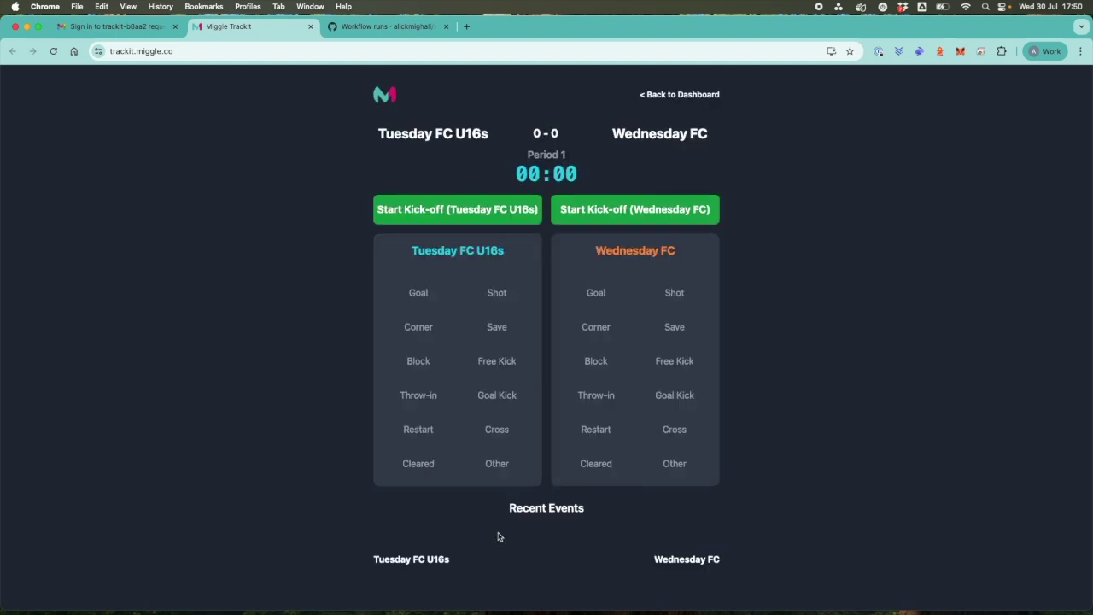
# Kick off and log a Tuesday FC U16s goal with an assist, making it 1–0.
pyautogui.click(458, 221)
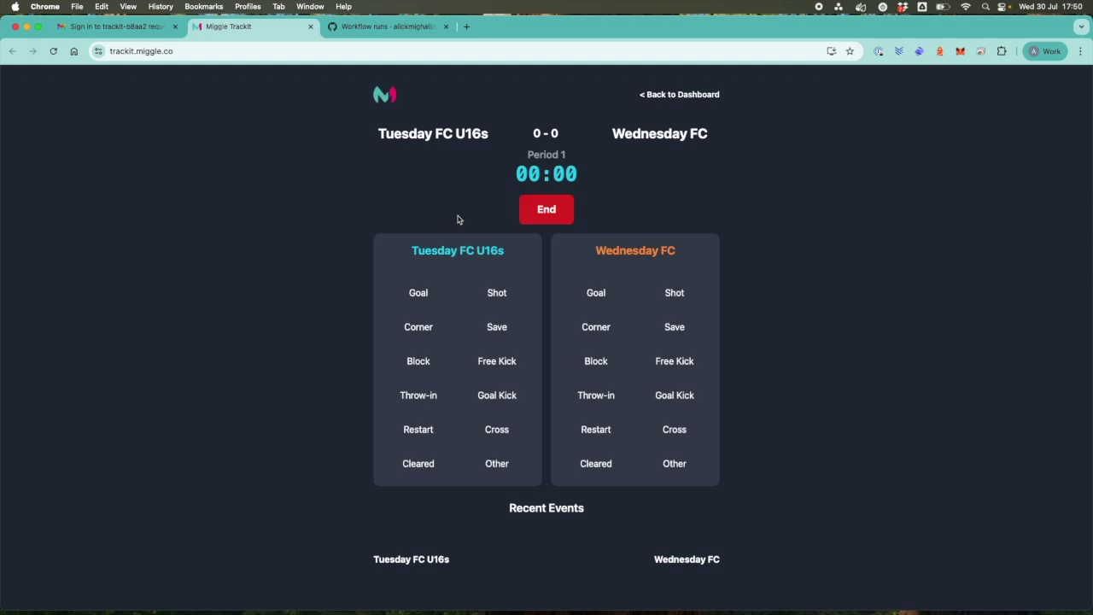
pyautogui.click(418, 296)
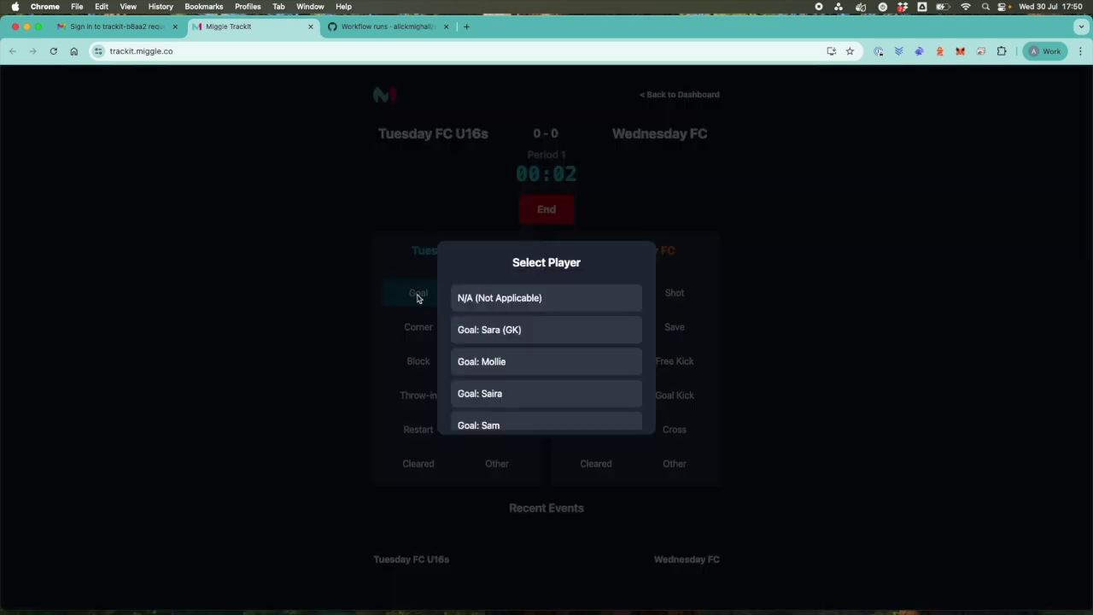
pyautogui.click(498, 366)
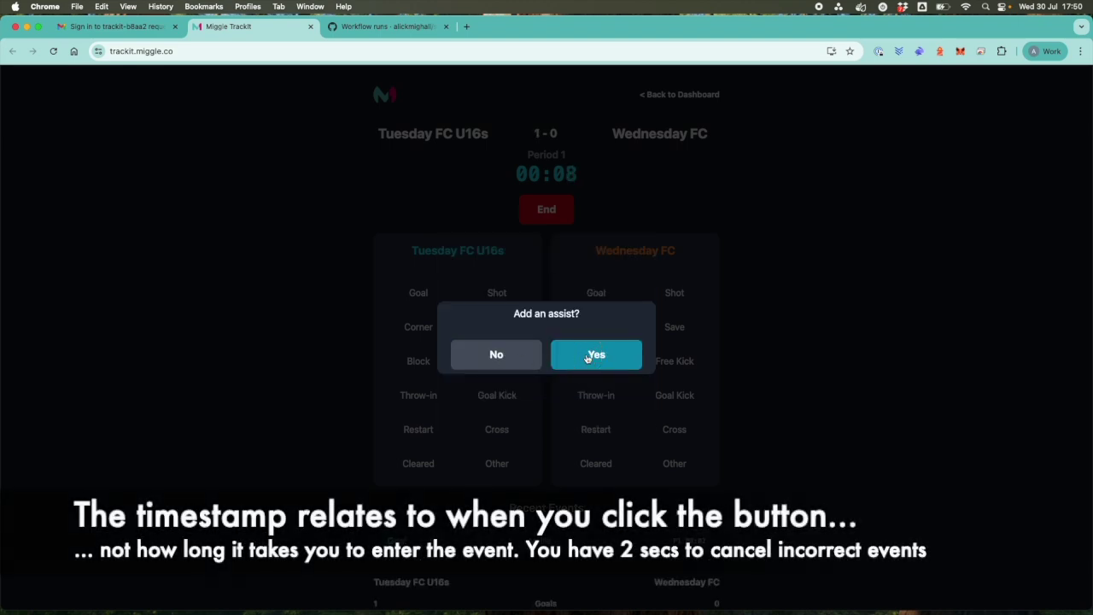
pyautogui.click(579, 360)
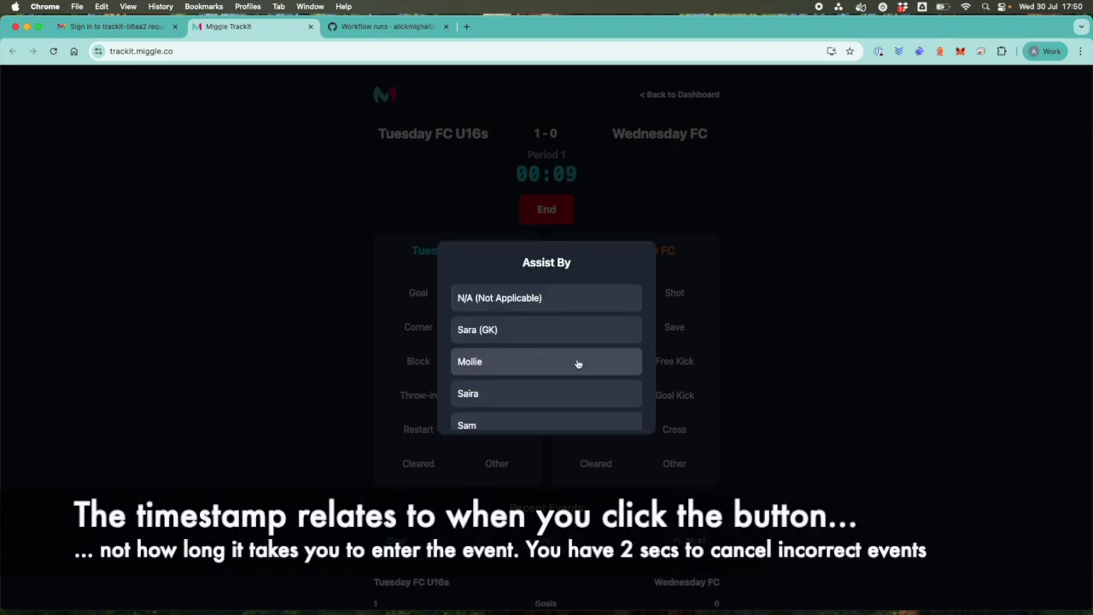
pyautogui.click(529, 399)
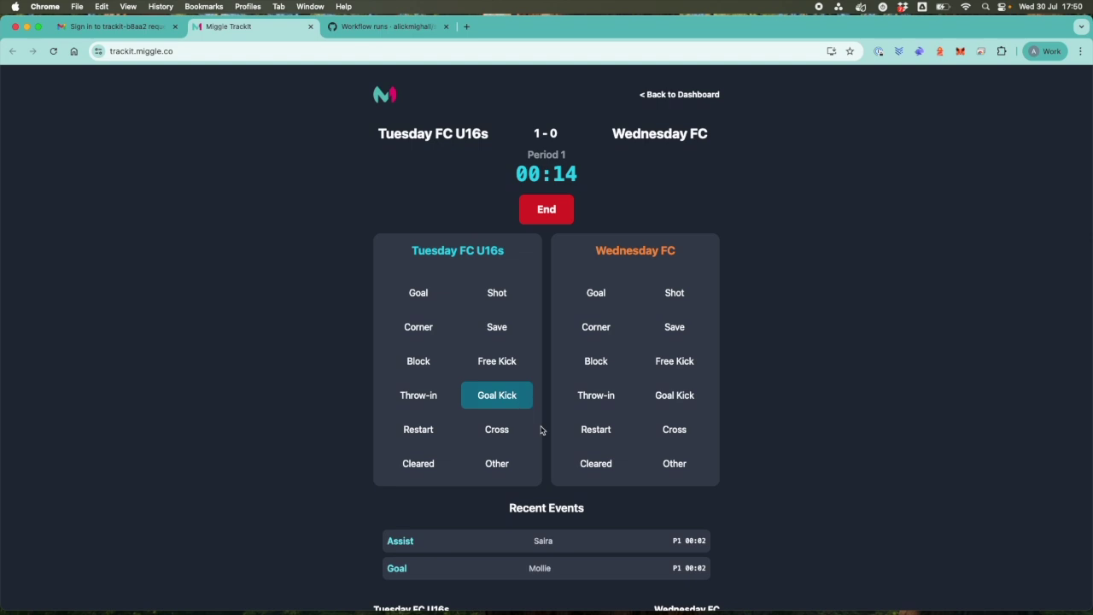
pyautogui.scroll(-3, 542, 431)
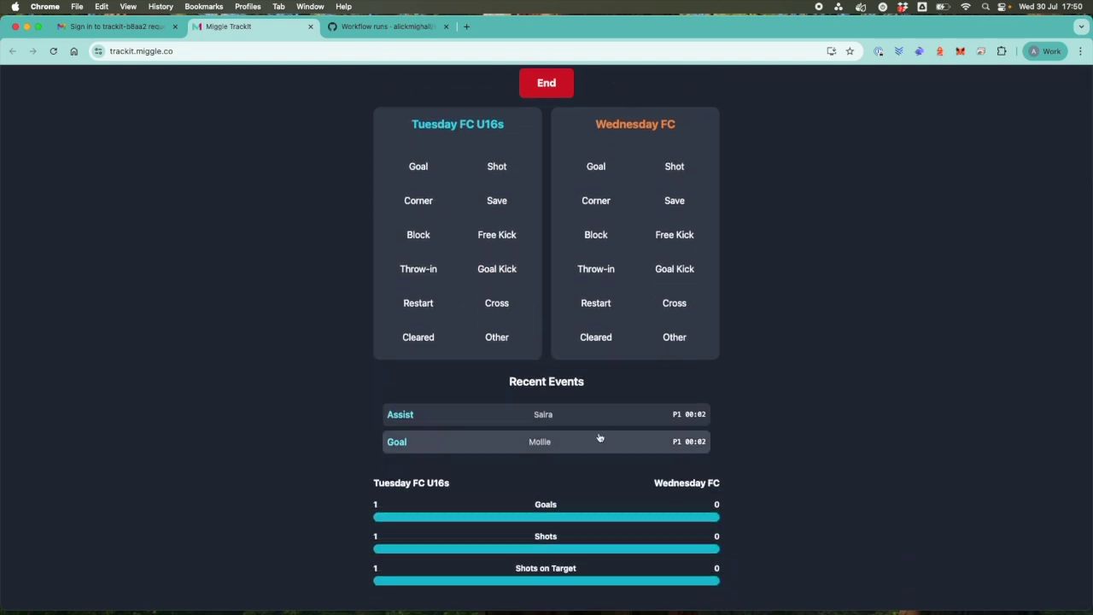
pyautogui.scroll(-1, 547, 523)
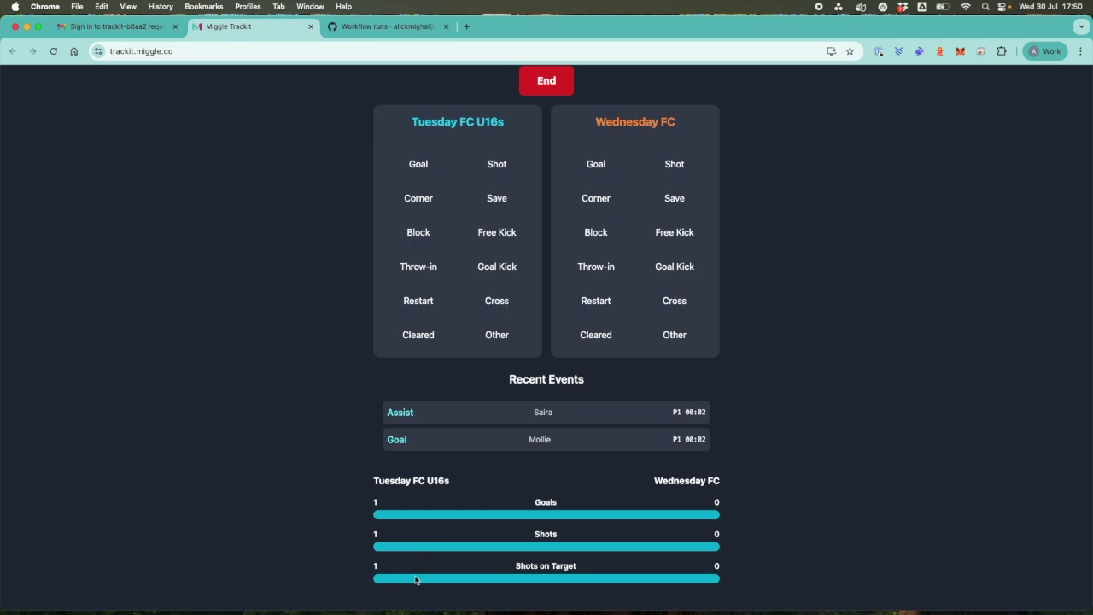
pyautogui.scroll(3, 416, 580)
pyautogui.scroll(-3, 512, 512)
pyautogui.scroll(1, 542, 457)
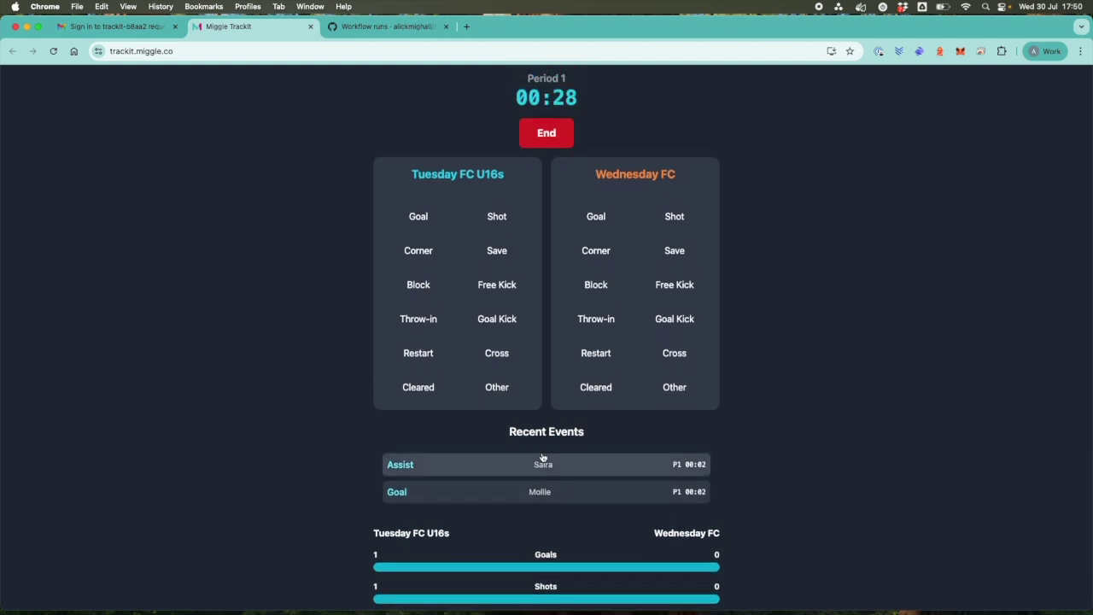
pyautogui.scroll(1, 542, 459)
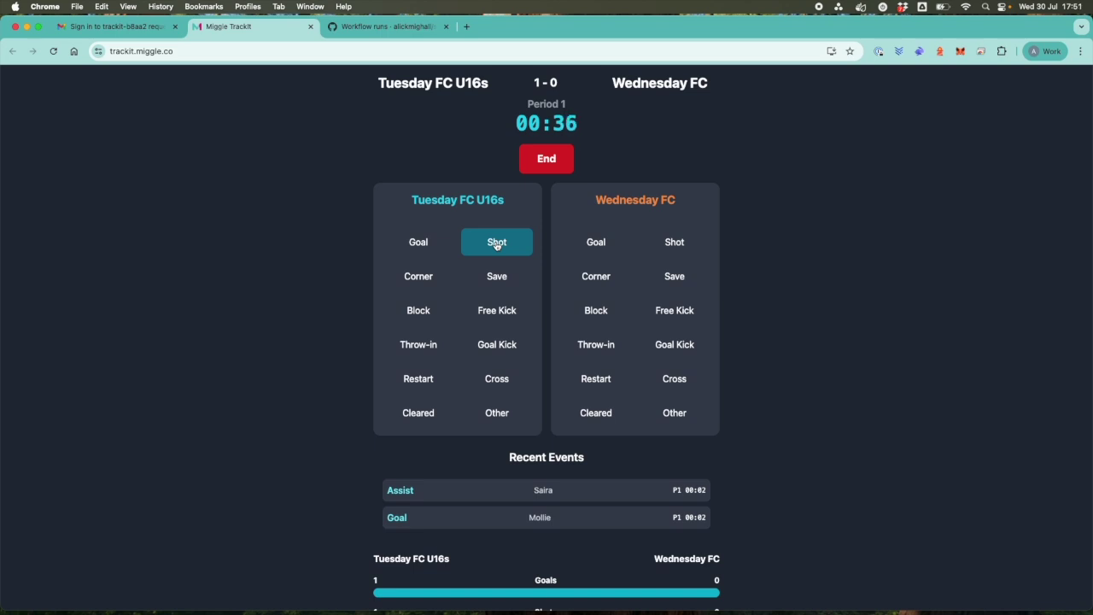
# Log a Tuesday FC U16s shot saved by the goalkeeper.
pyautogui.click(497, 246)
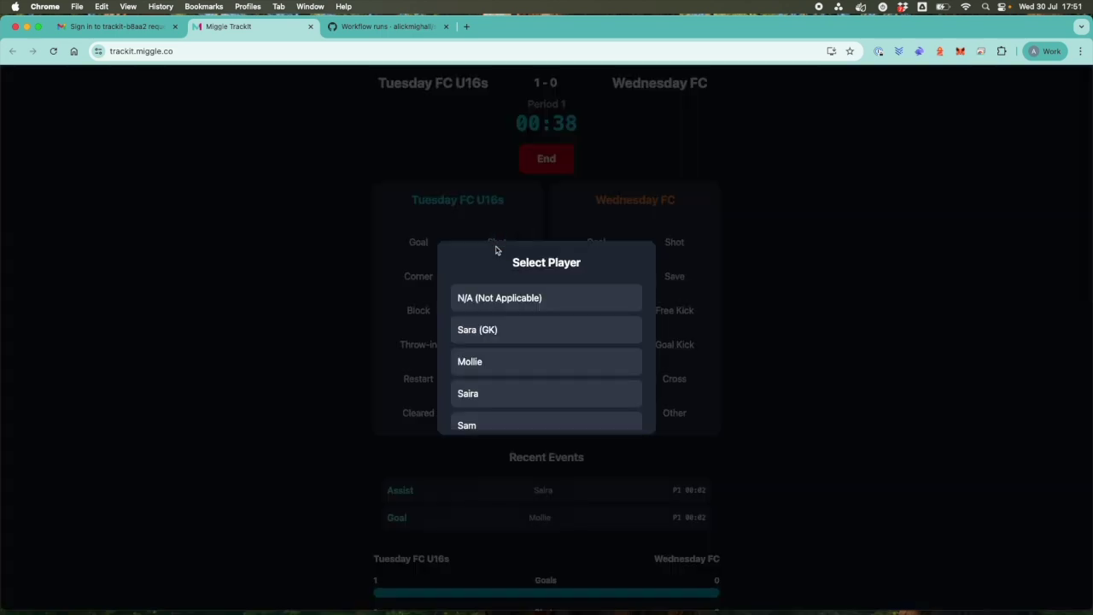
pyautogui.scroll(-1, 490, 354)
pyautogui.click(489, 334)
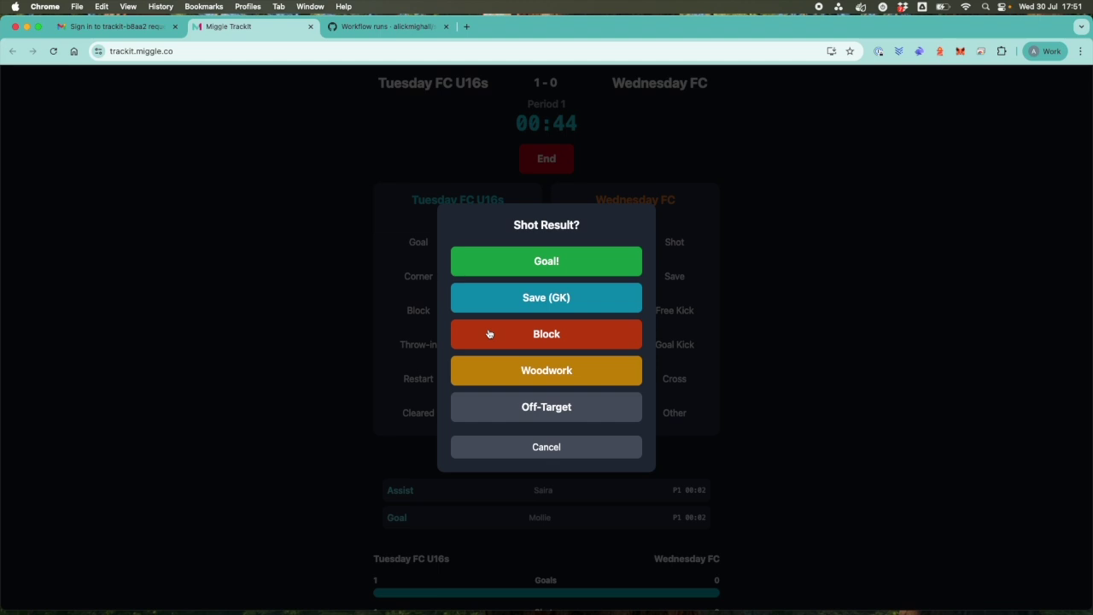
pyautogui.click(510, 297)
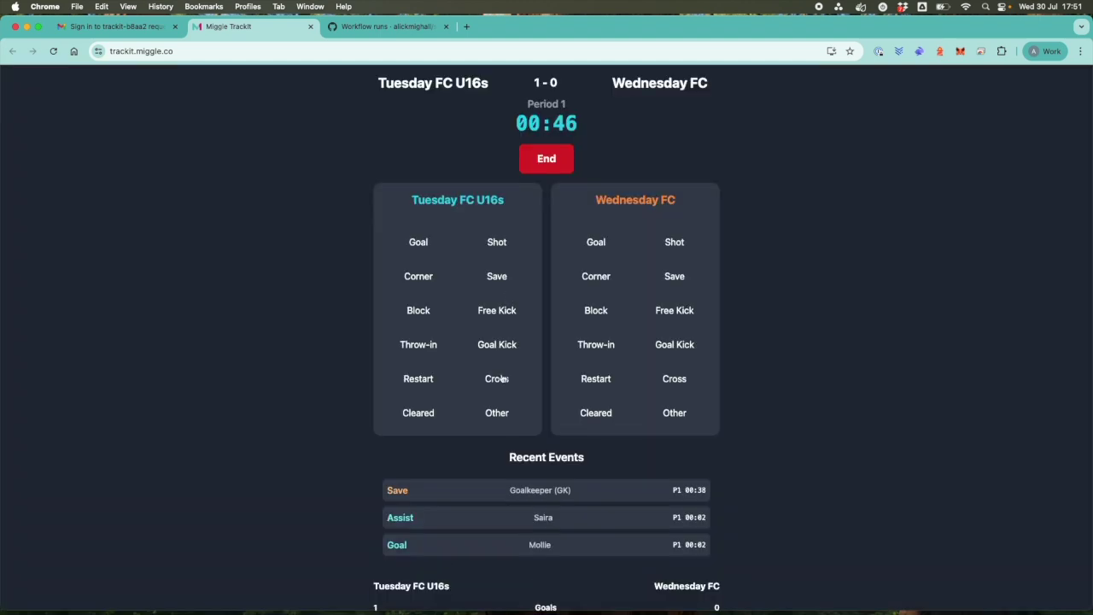
pyautogui.scroll(-1, 576, 507)
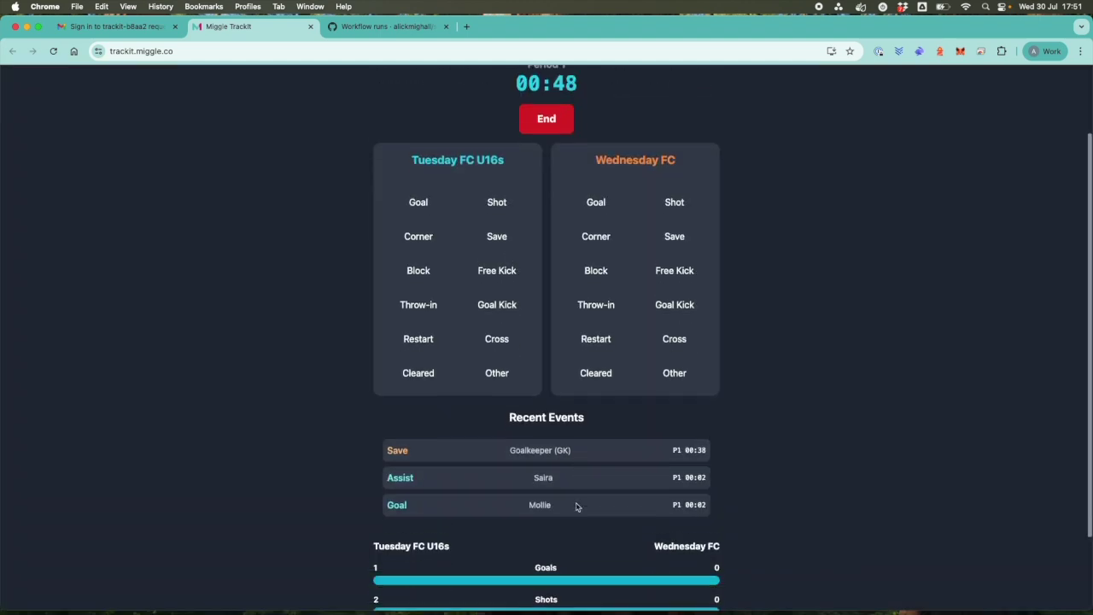
pyautogui.scroll(-3, 576, 508)
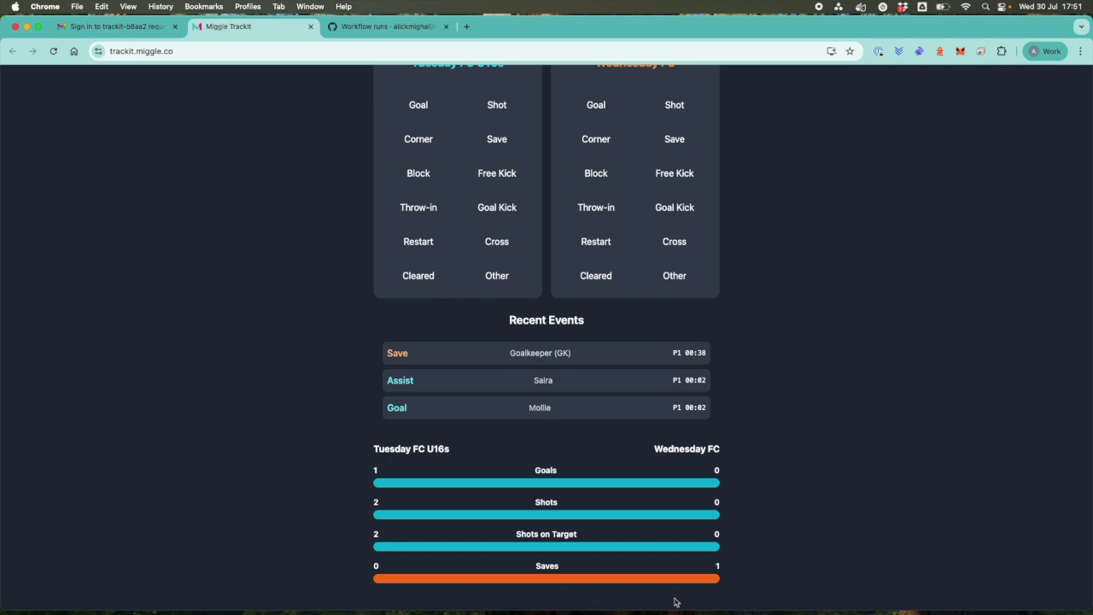
pyautogui.scroll(3, 718, 582)
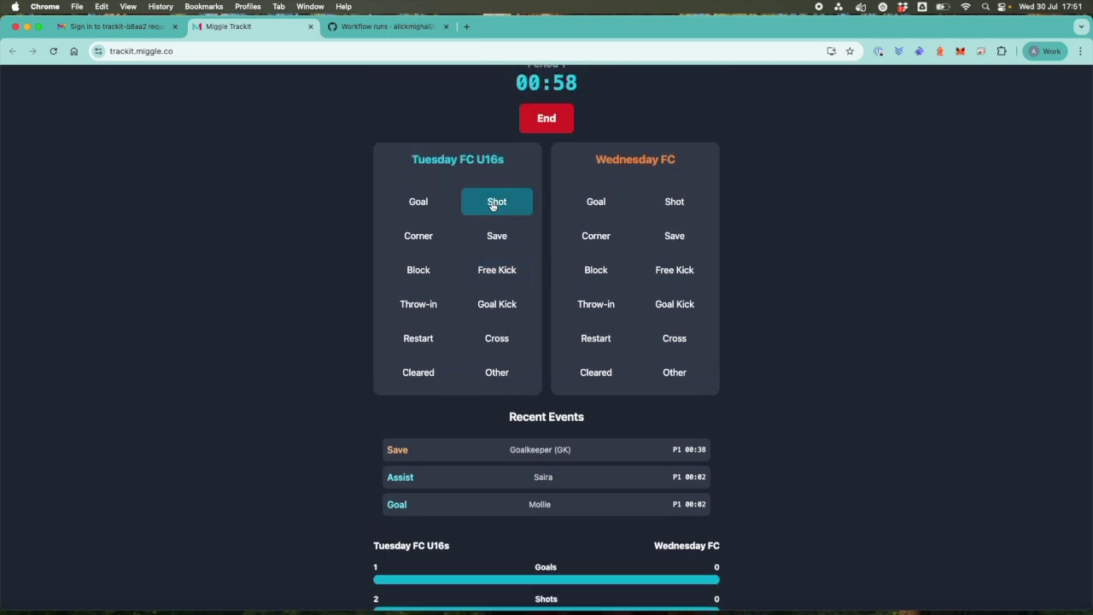
# Log a Tuesday shot blocked by Wednesday's attacking midfielder (CAM).
pyautogui.click(492, 206)
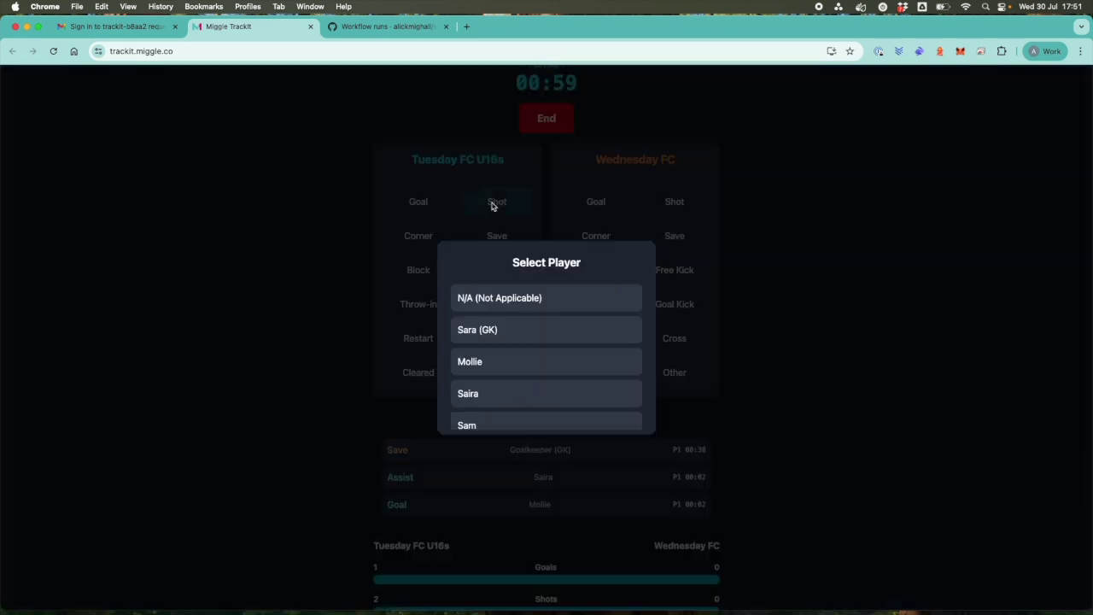
pyautogui.click(474, 391)
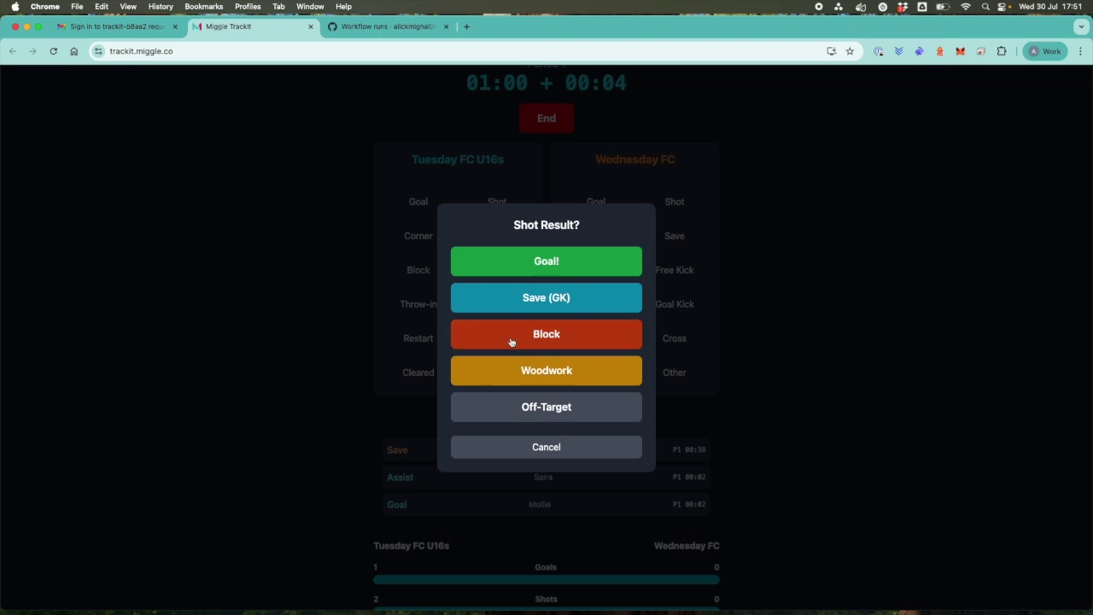
pyautogui.click(511, 342)
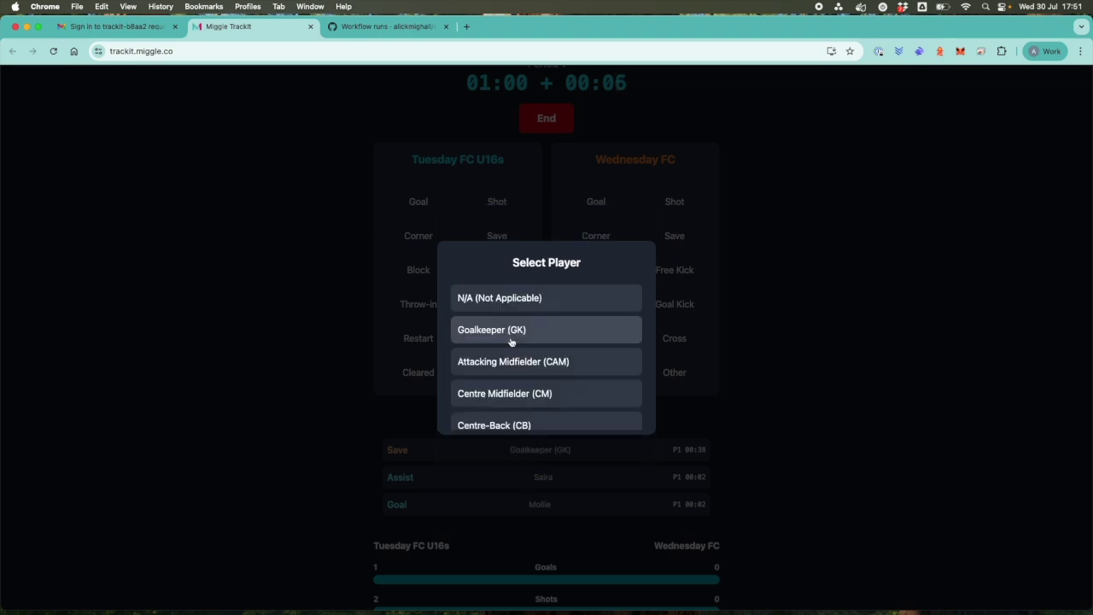
pyautogui.click(510, 365)
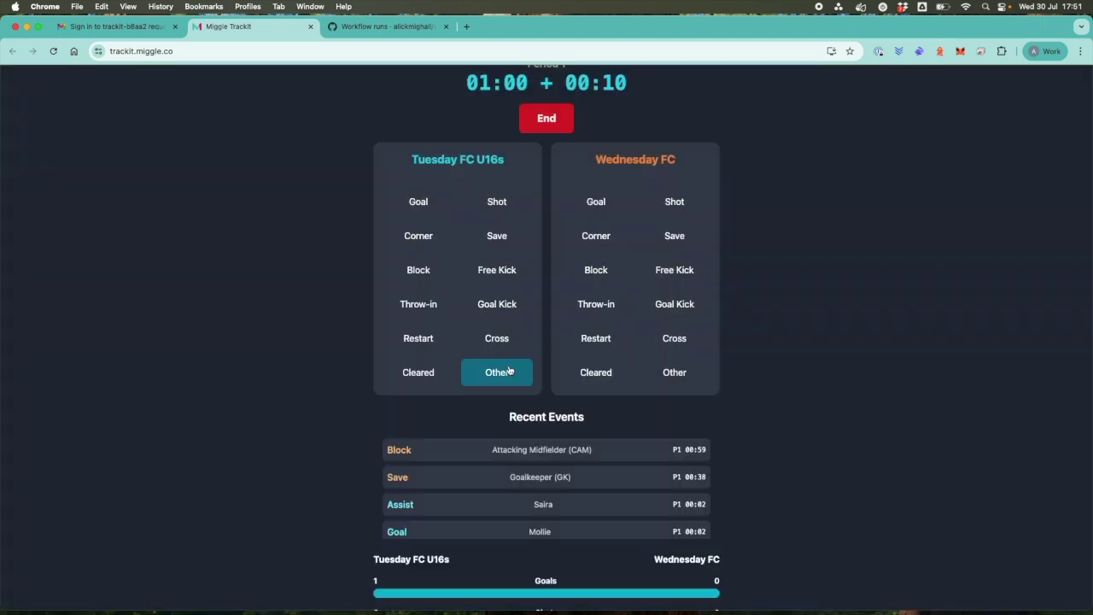
# Log a Tuesday FC U16s shot that hit the woodwork.
pyautogui.scroll(-4, 486, 434)
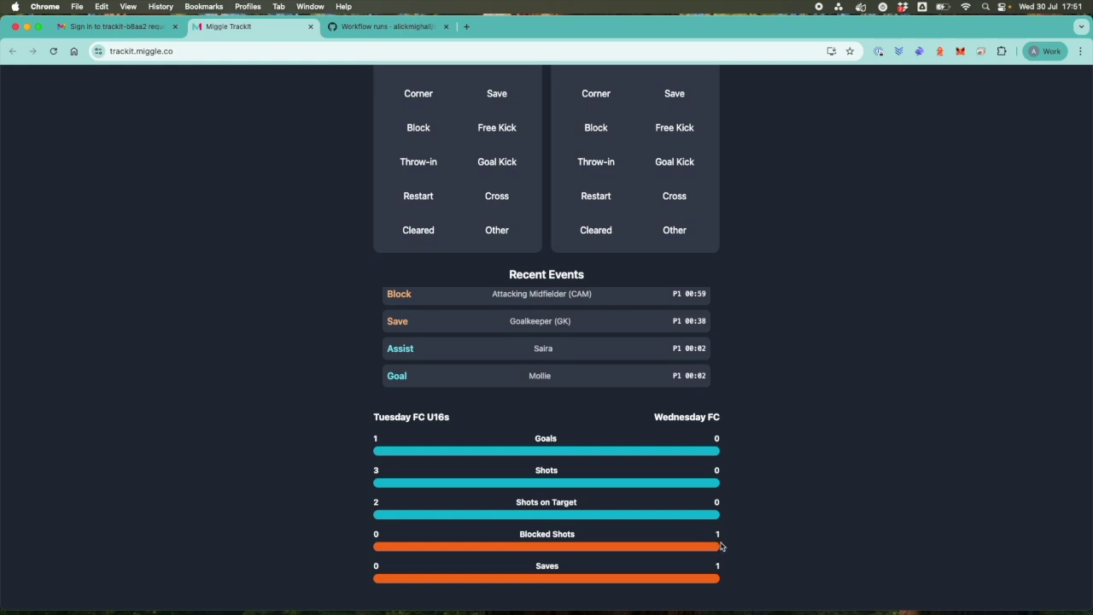
pyautogui.scroll(5, 720, 544)
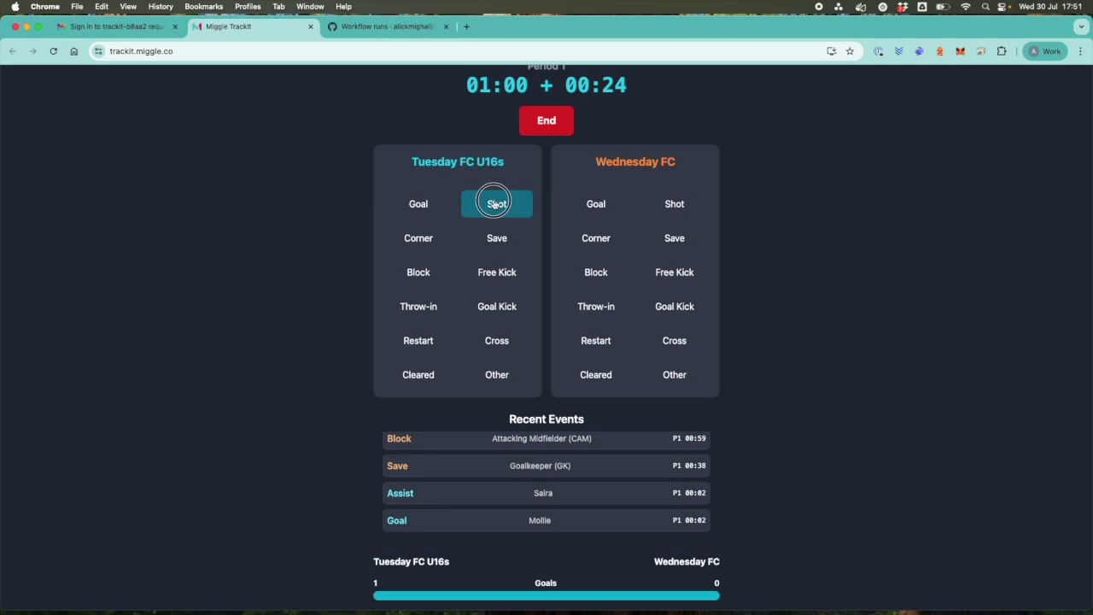
pyautogui.click(494, 204)
pyautogui.click(482, 422)
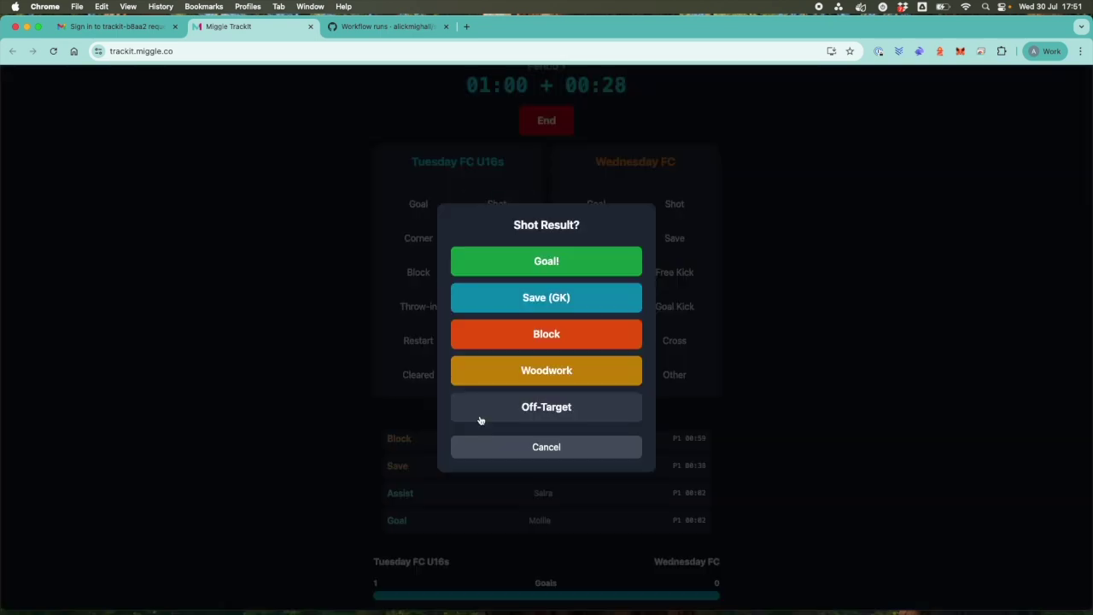
pyautogui.click(516, 370)
pyautogui.scroll(-3, 517, 371)
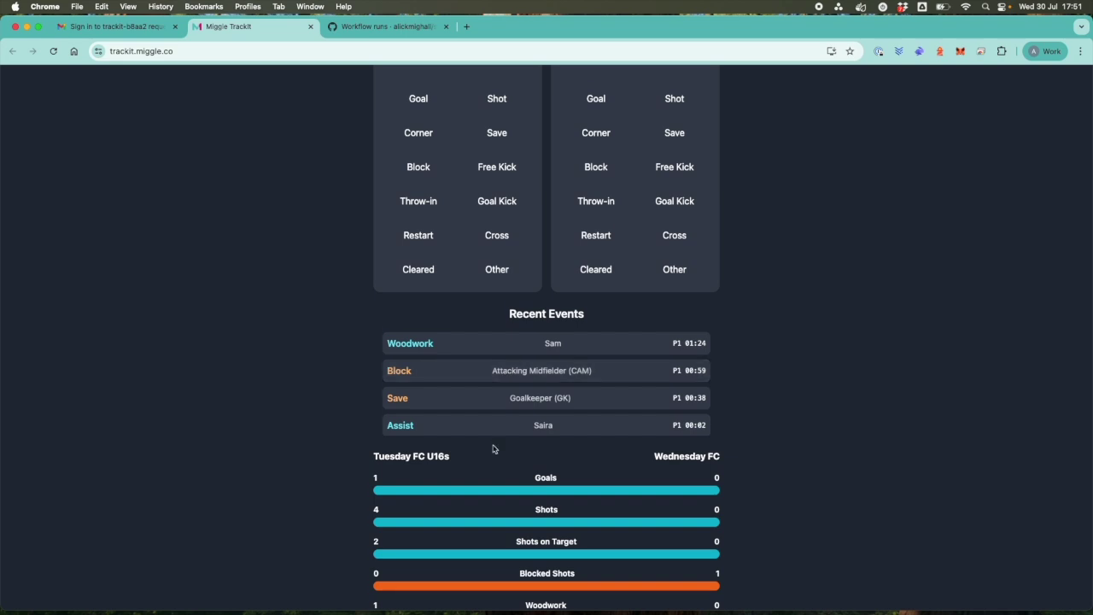
pyautogui.scroll(-1, 493, 449)
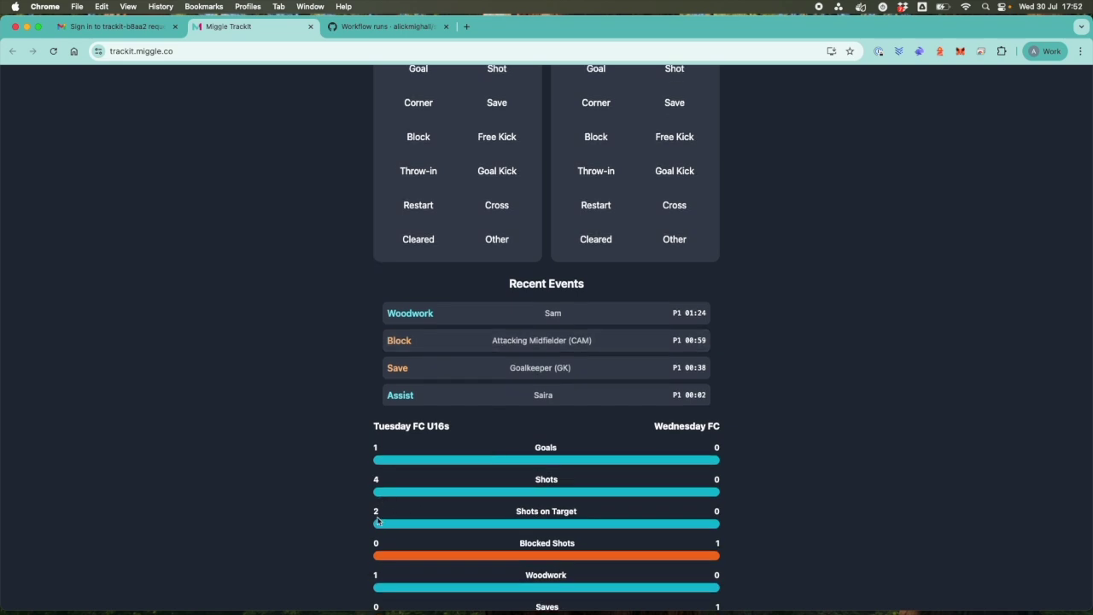
pyautogui.scroll(-1, 376, 520)
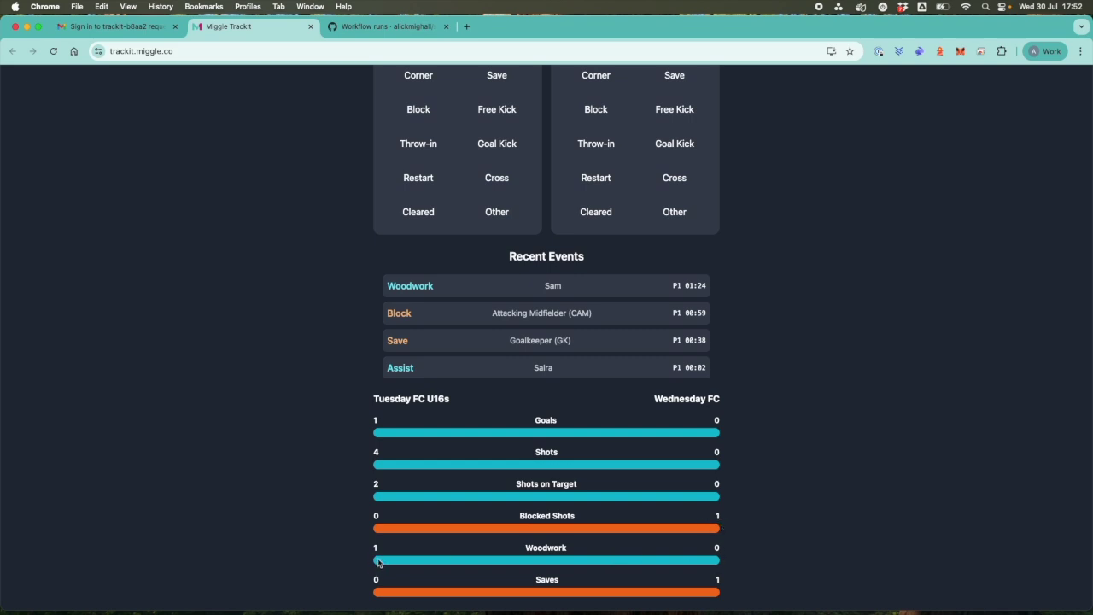
pyautogui.scroll(3, 430, 518)
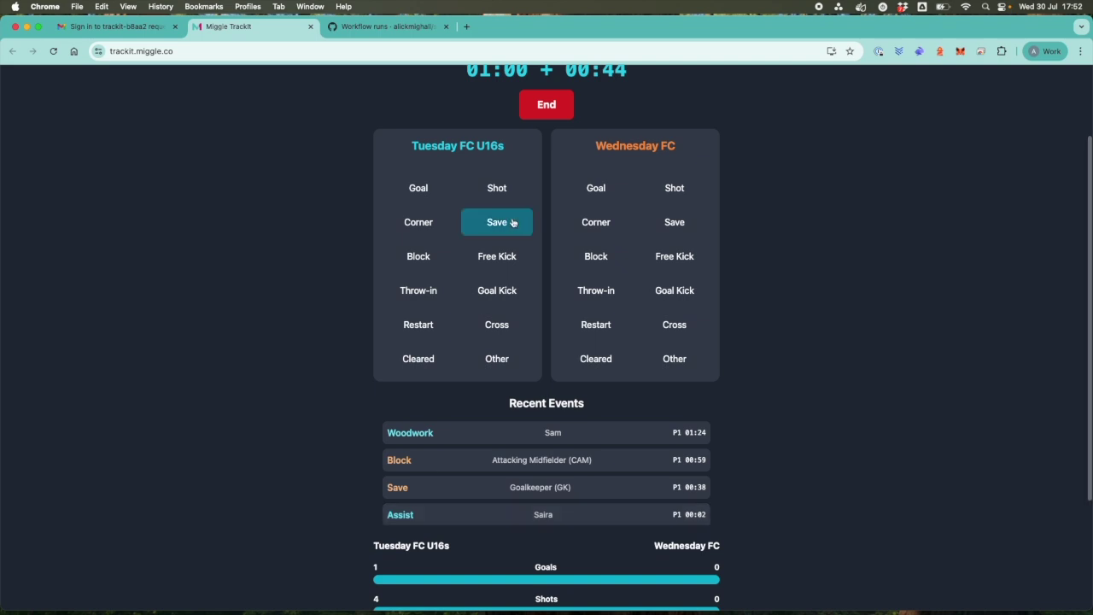
# Log another Tuesday FC U16s shot as off-target.
pyautogui.click(496, 194)
pyautogui.scroll(-2, 488, 389)
pyautogui.click(481, 411)
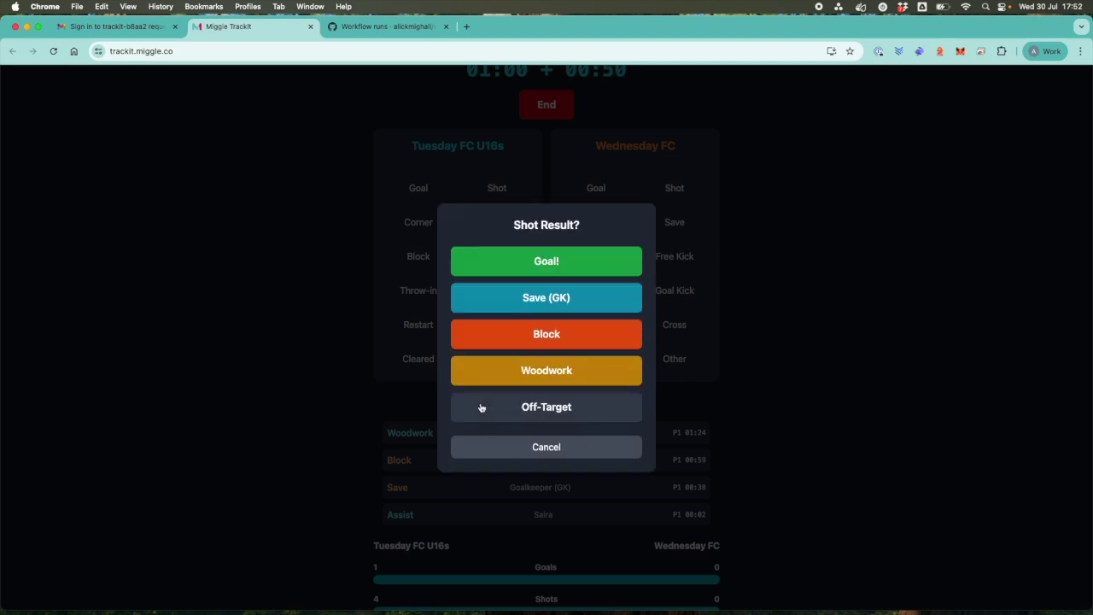
pyautogui.click(520, 408)
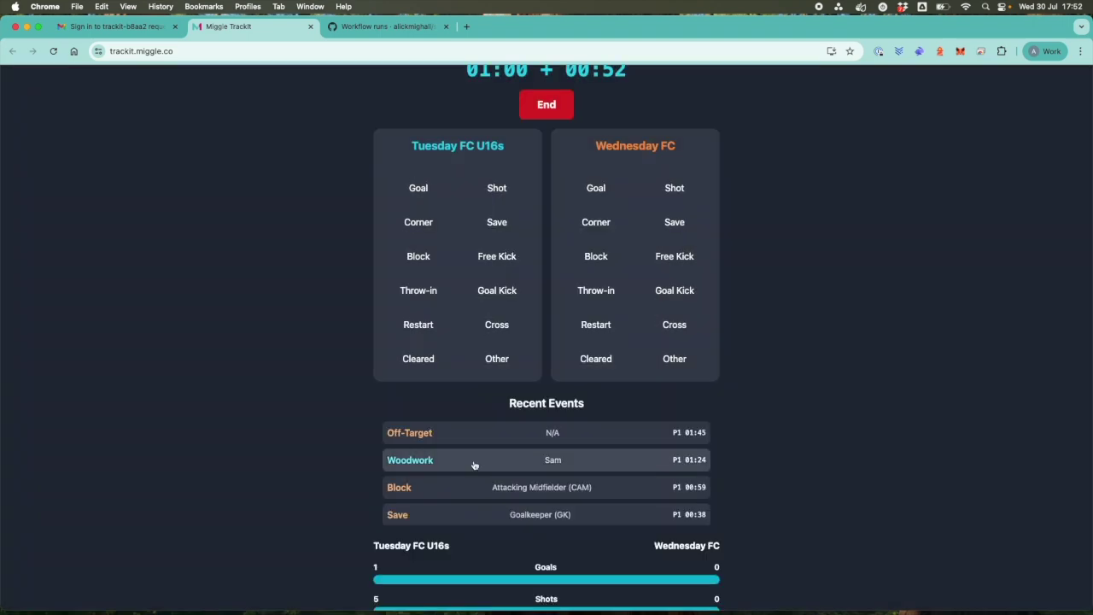
pyautogui.scroll(-2, 475, 464)
pyautogui.scroll(-3, 390, 556)
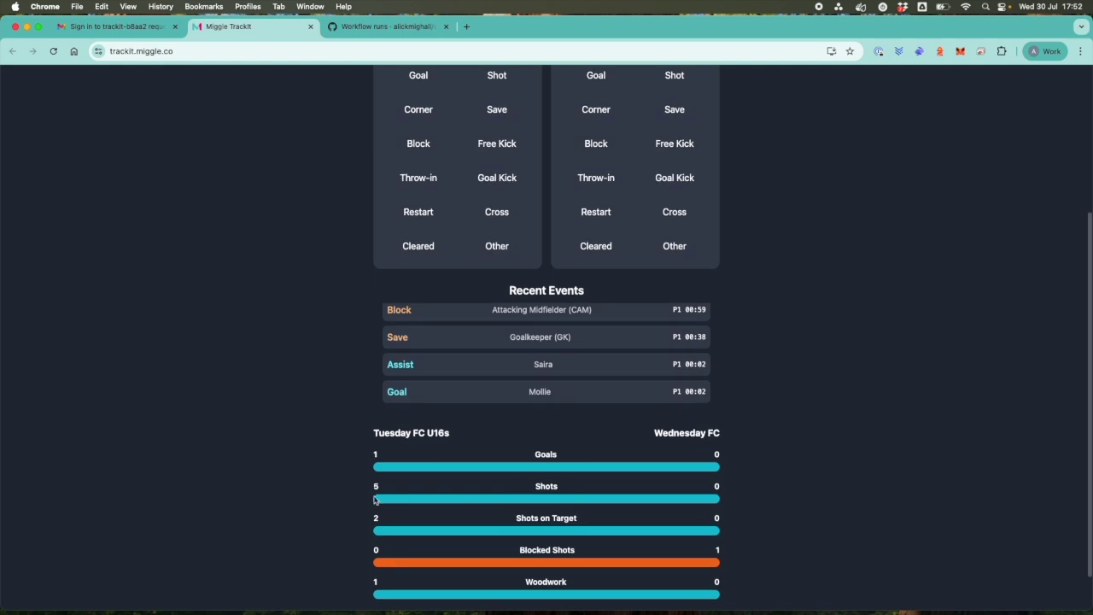
pyautogui.scroll(-1, 373, 506)
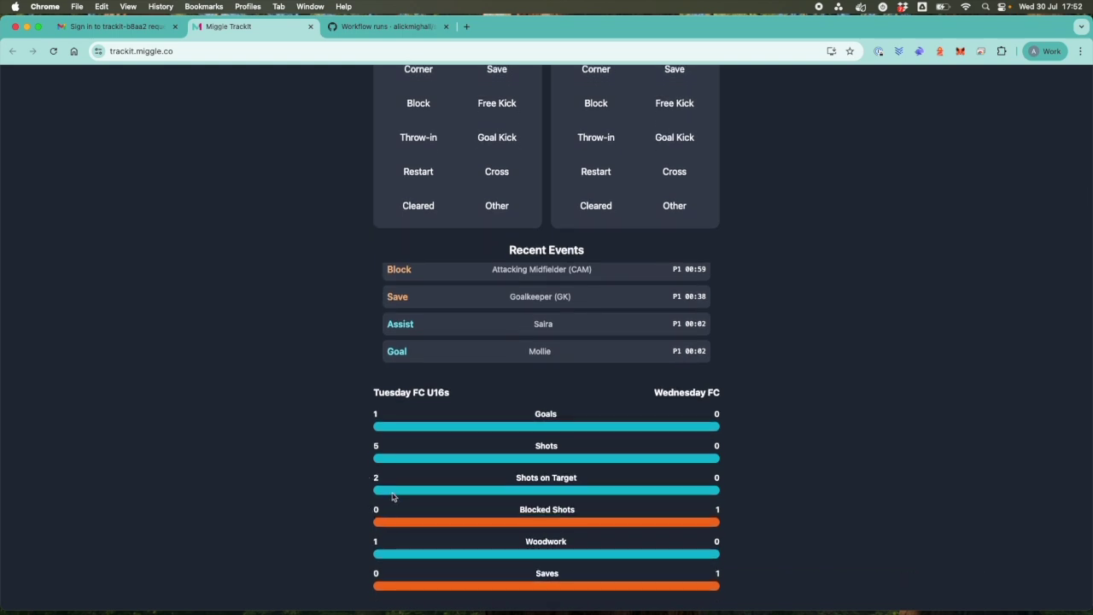
pyautogui.scroll(4, 392, 505)
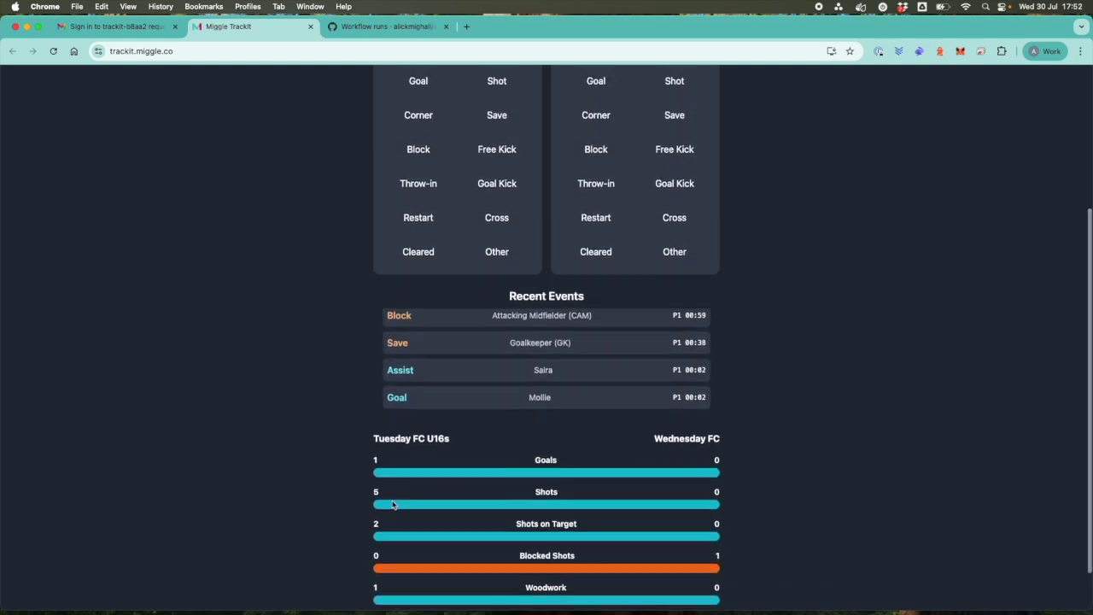
pyautogui.scroll(2, 392, 501)
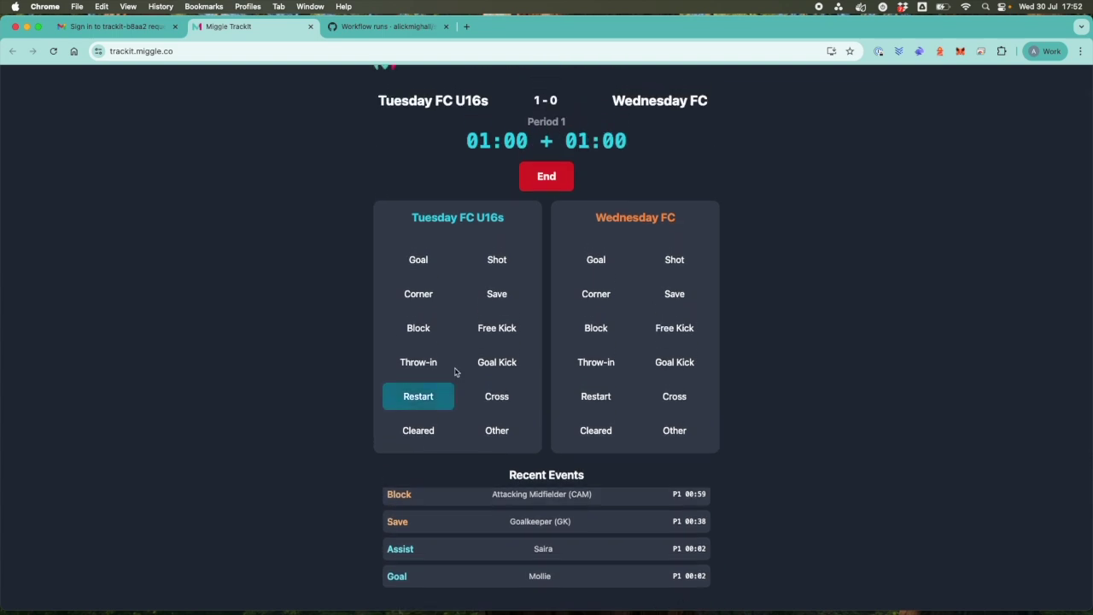
pyautogui.scroll(1, 491, 175)
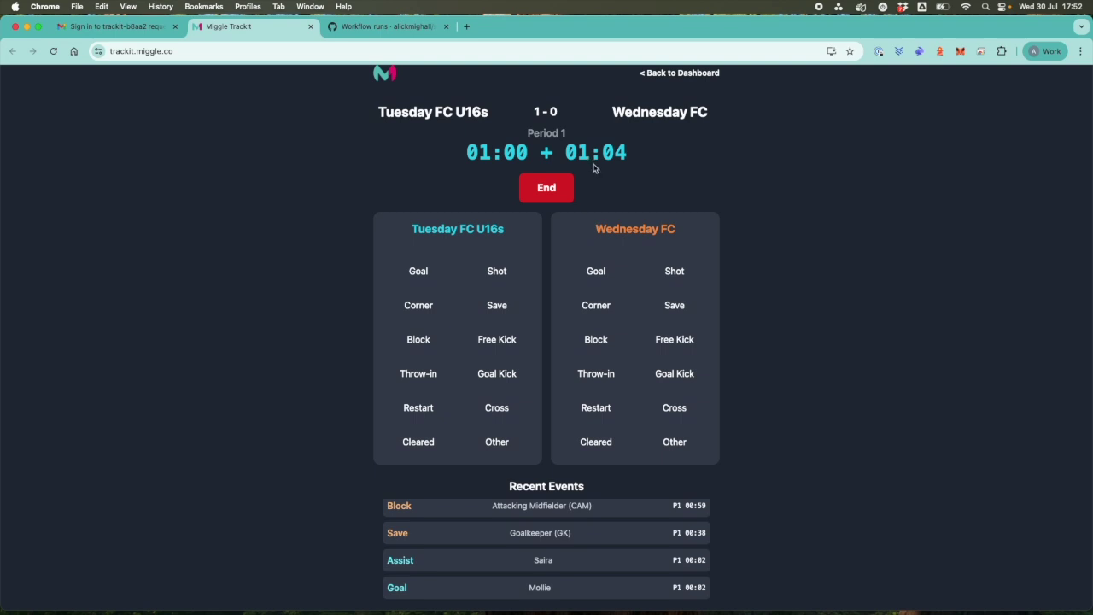
pyautogui.click(552, 191)
pyautogui.click(530, 318)
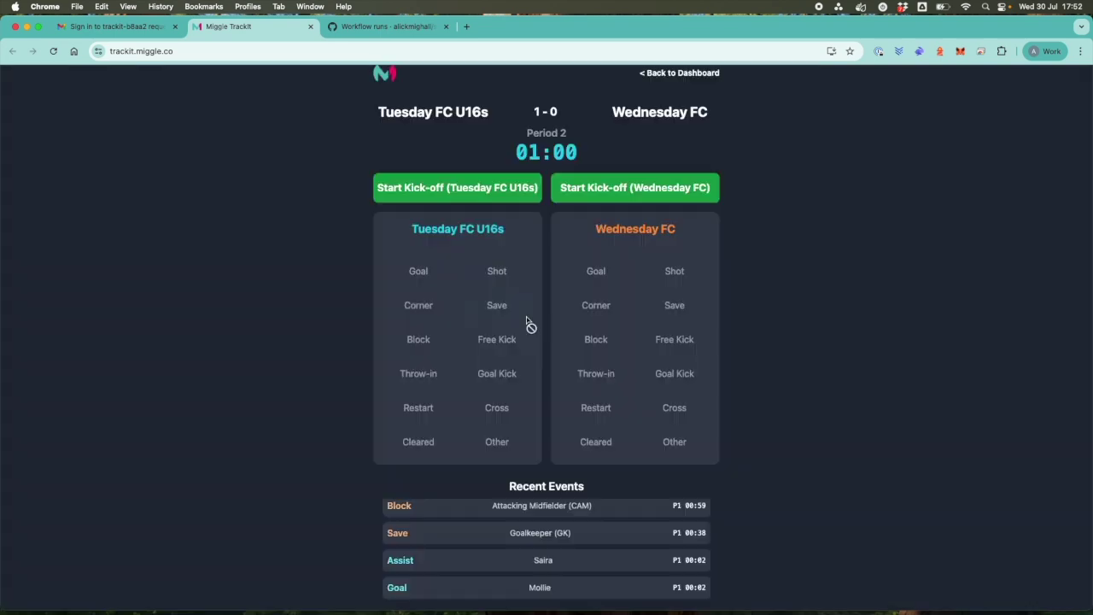
pyautogui.click(634, 188)
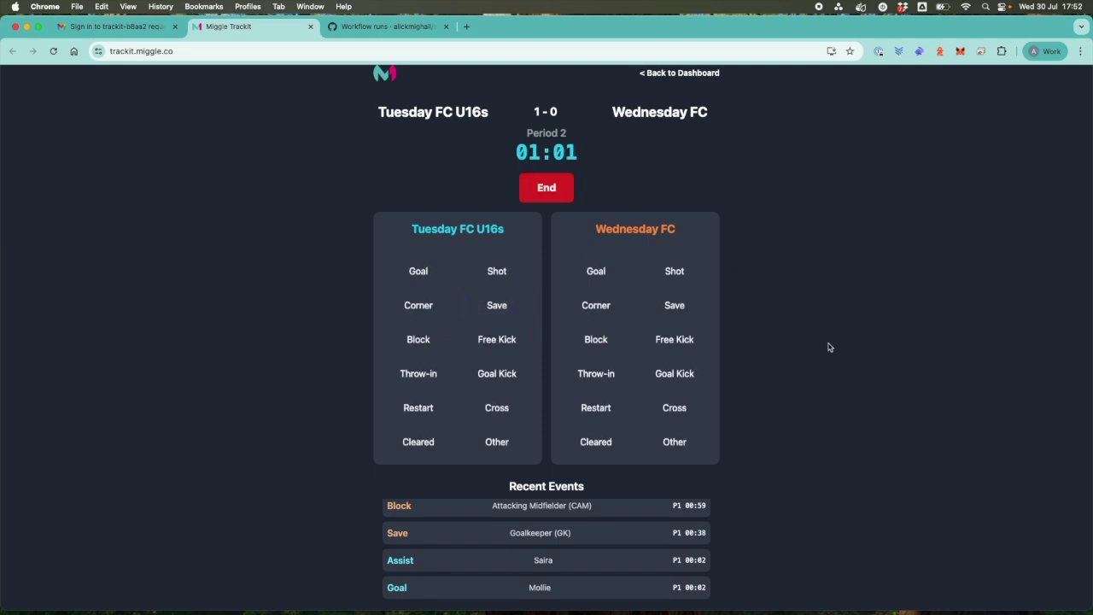
pyautogui.click(500, 444)
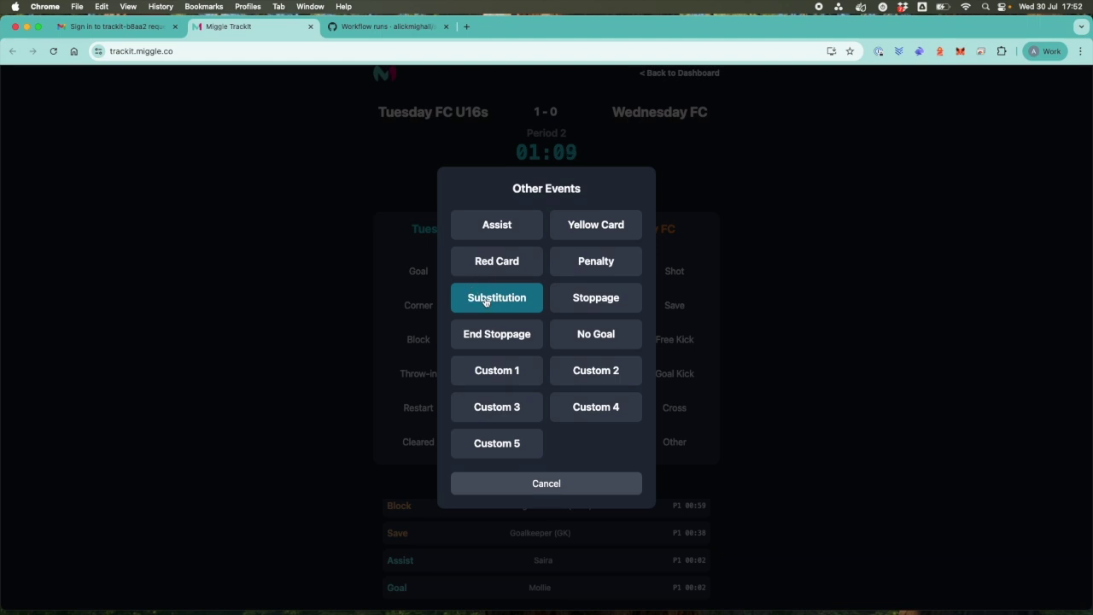
pyautogui.click(485, 301)
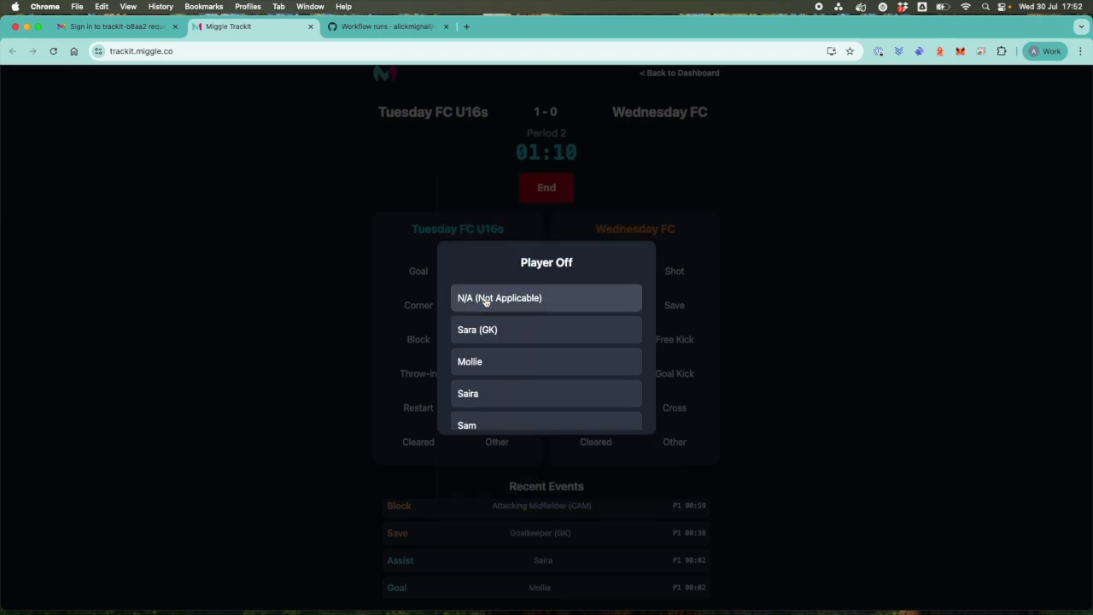
pyautogui.click(513, 365)
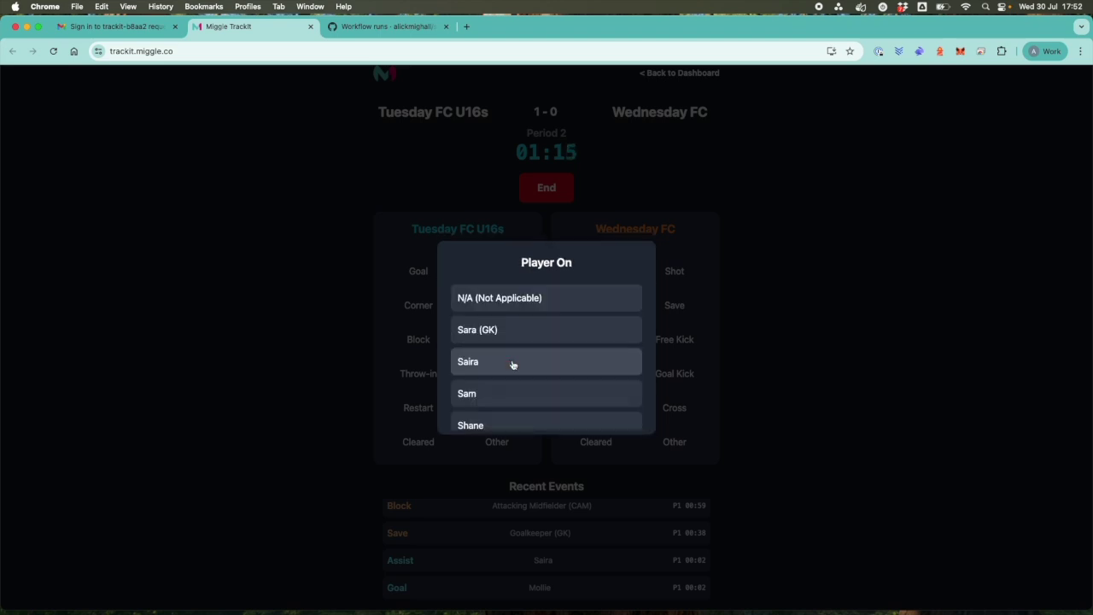
pyautogui.scroll(-5, 513, 364)
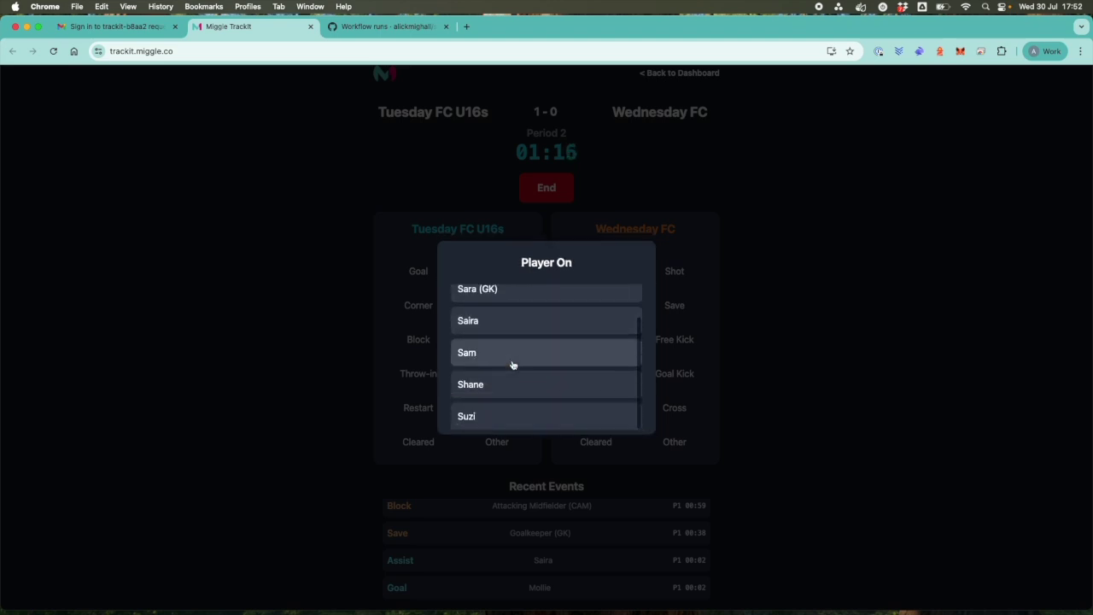
pyautogui.click(478, 418)
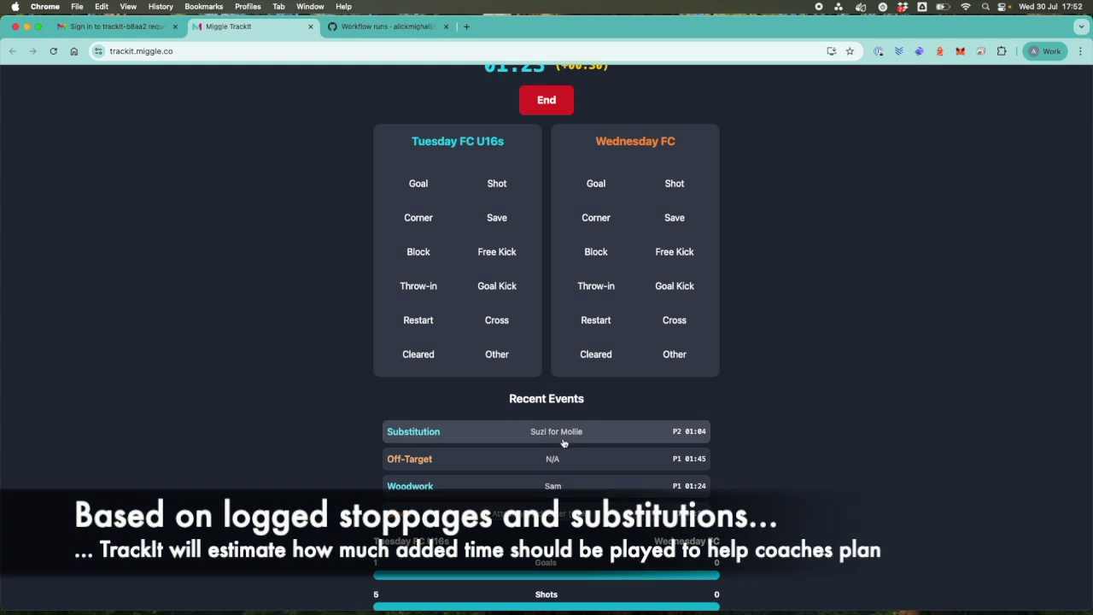
pyautogui.scroll(1, 580, 442)
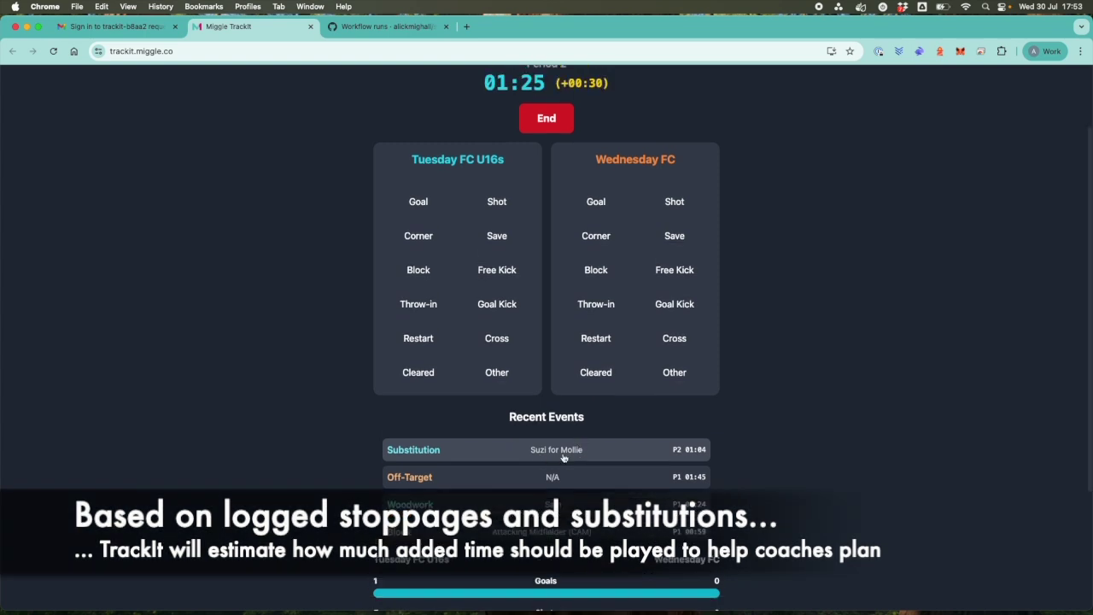
pyautogui.scroll(3, 581, 445)
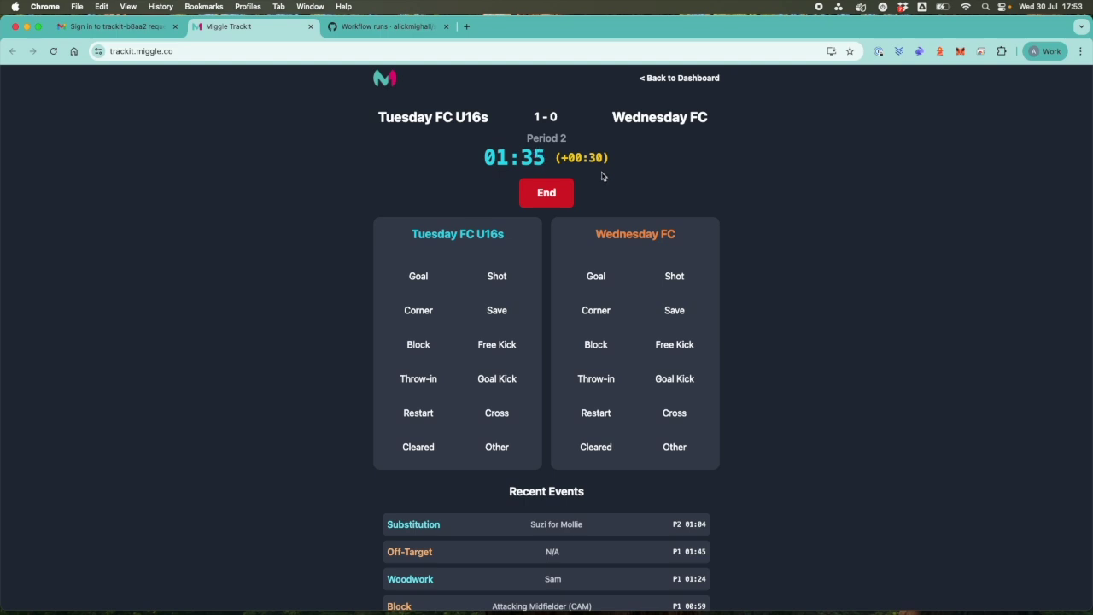
pyautogui.scroll(-1, 601, 176)
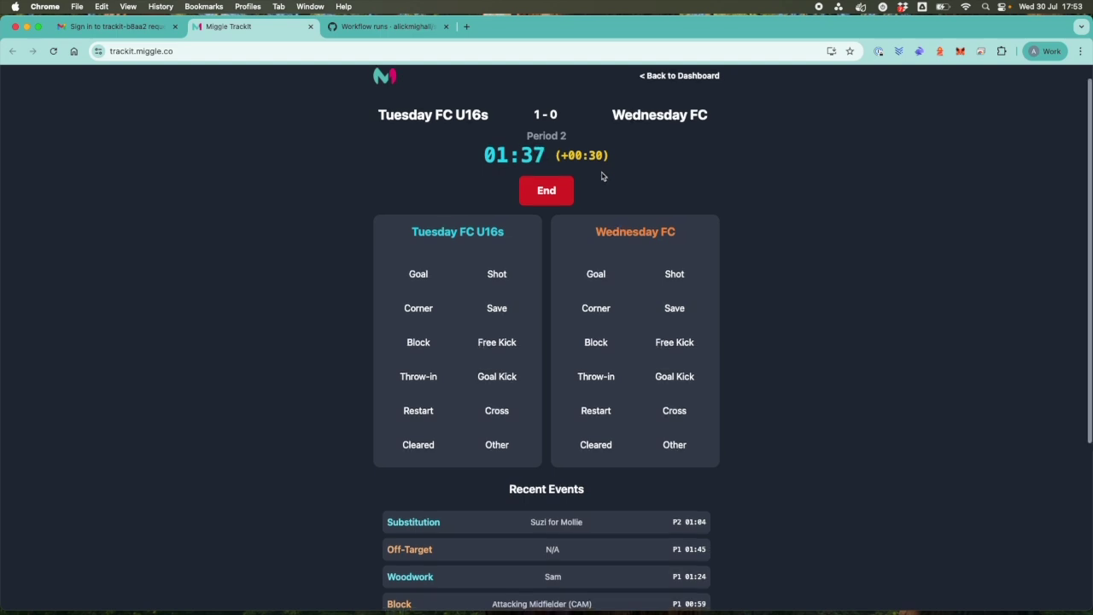
# Log a Stoppage and an End Stoppage, both attributed to the goalkeeper.
pyautogui.click(498, 445)
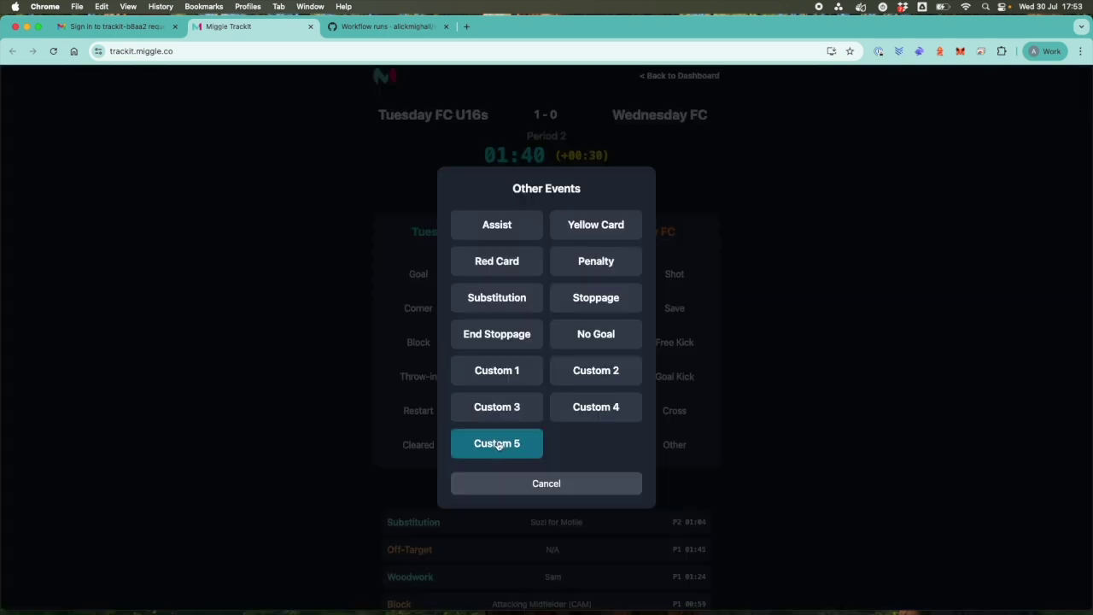
pyautogui.click(584, 304)
pyautogui.scroll(-1, 550, 365)
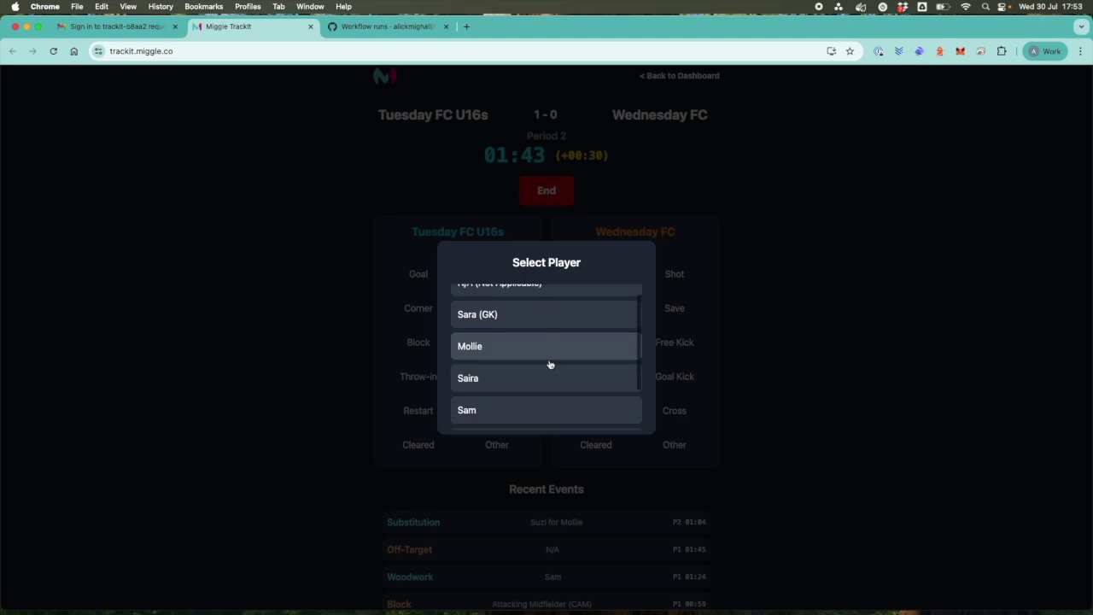
pyautogui.click(538, 323)
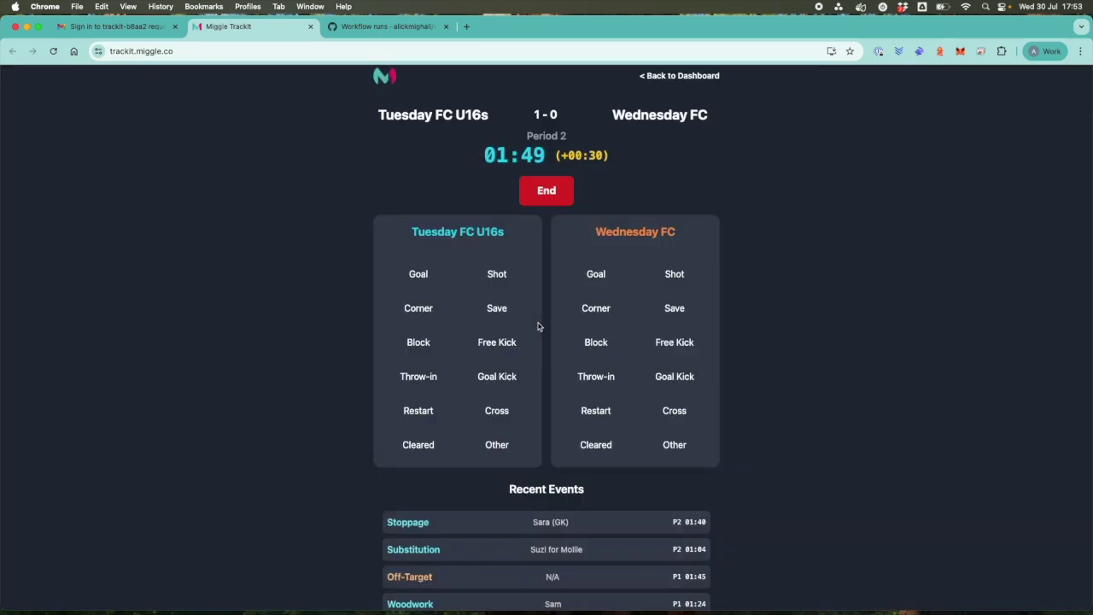
pyautogui.click(495, 446)
pyautogui.click(517, 332)
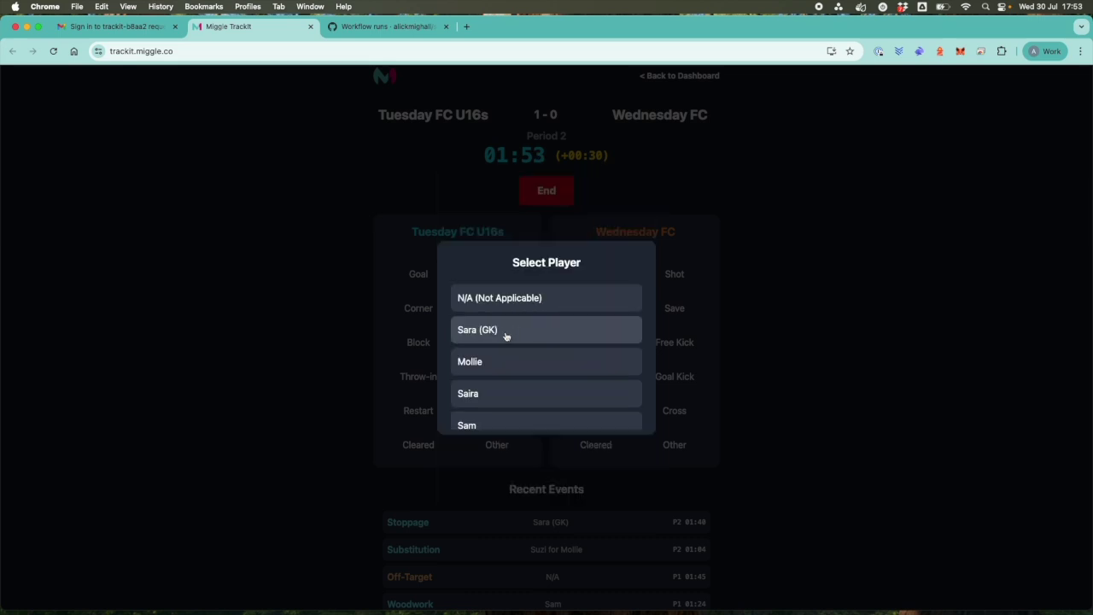
pyautogui.click(497, 331)
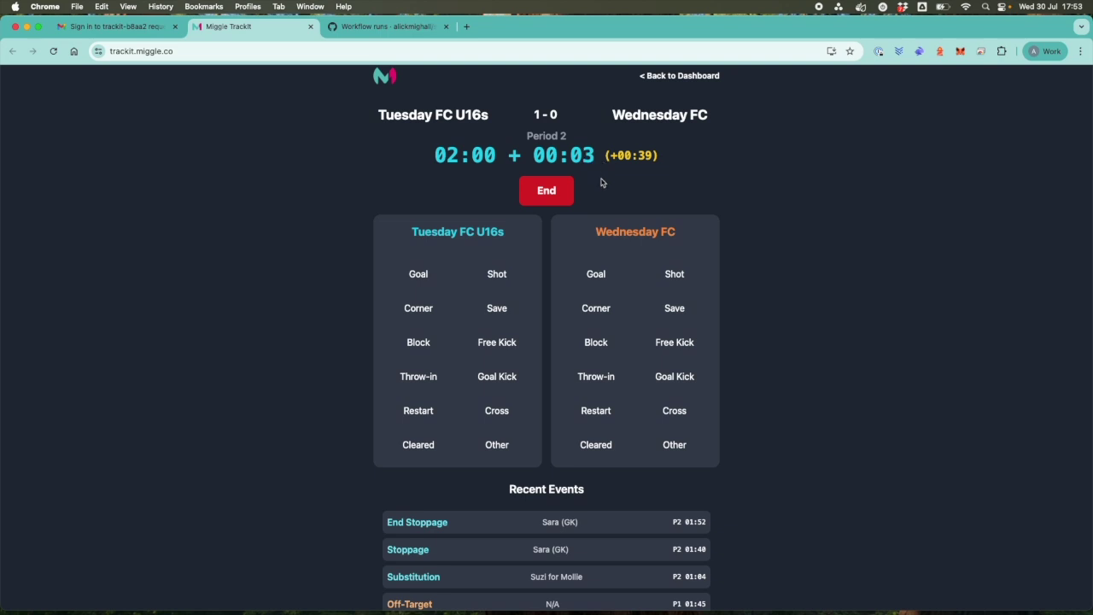
# End period 2 and return to the club dashboard.
pyautogui.click(551, 193)
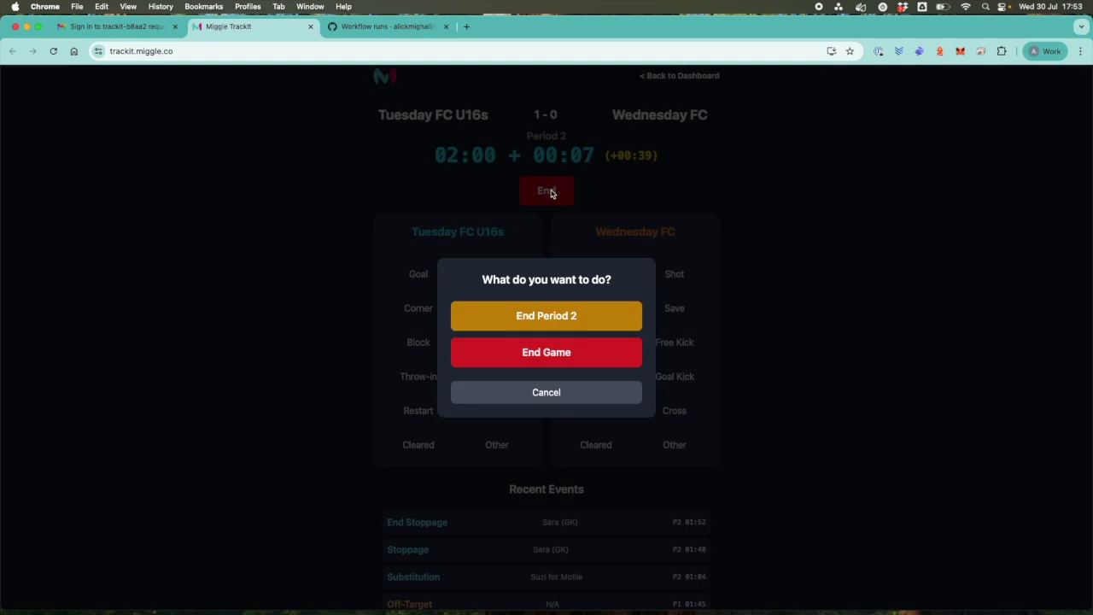
pyautogui.click(545, 316)
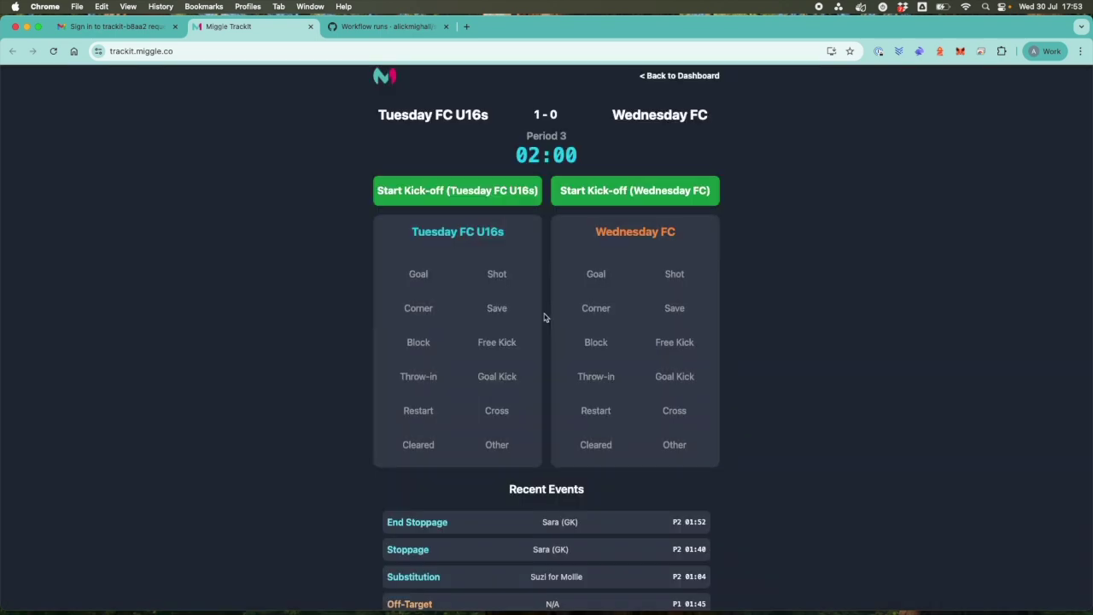
pyautogui.click(673, 77)
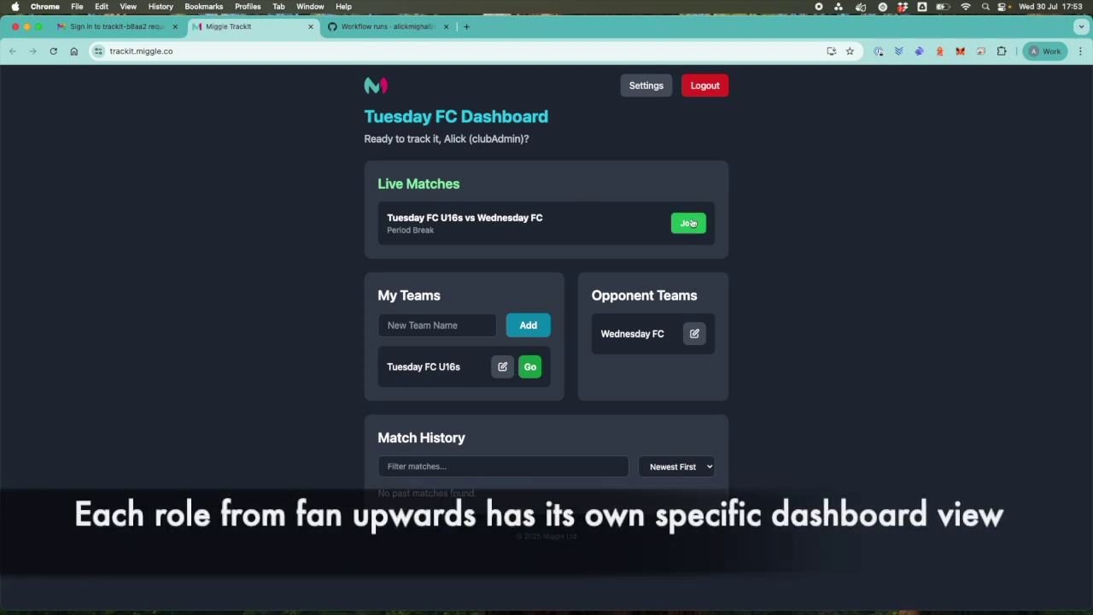
# In admin settings, rename custom events 1 and 2 to Offside and Attitude.
pyautogui.click(645, 88)
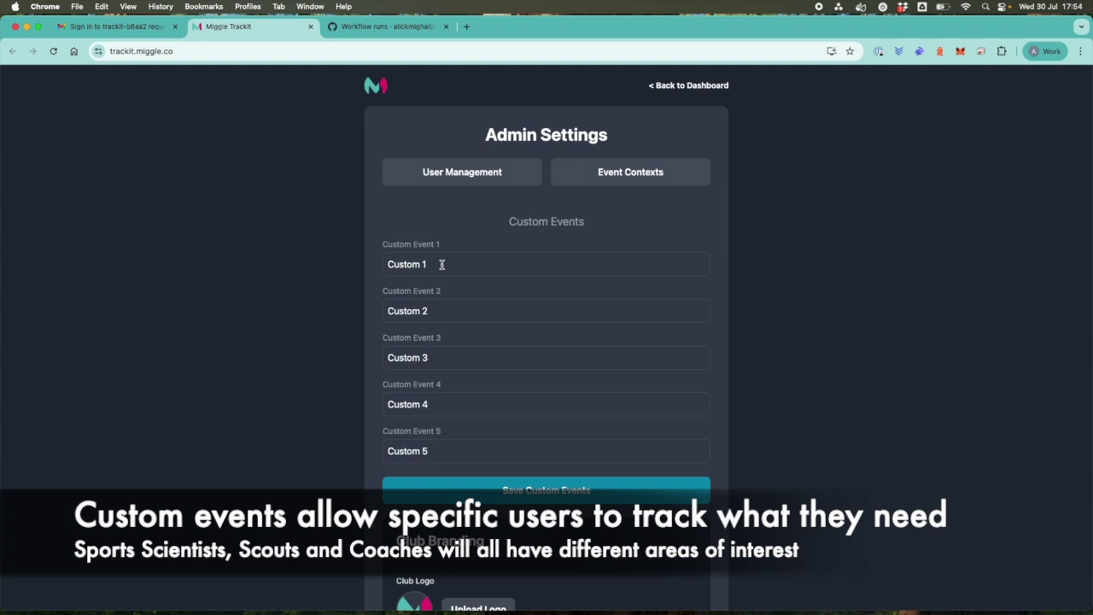
pyautogui.tripleClick(429, 264)
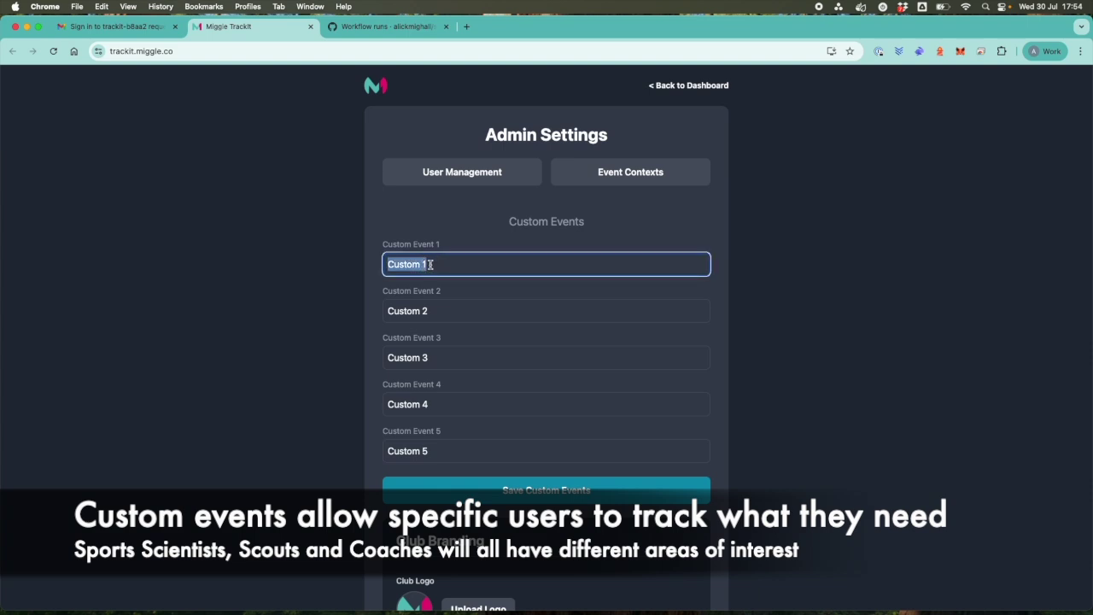
pyautogui.write('Od')
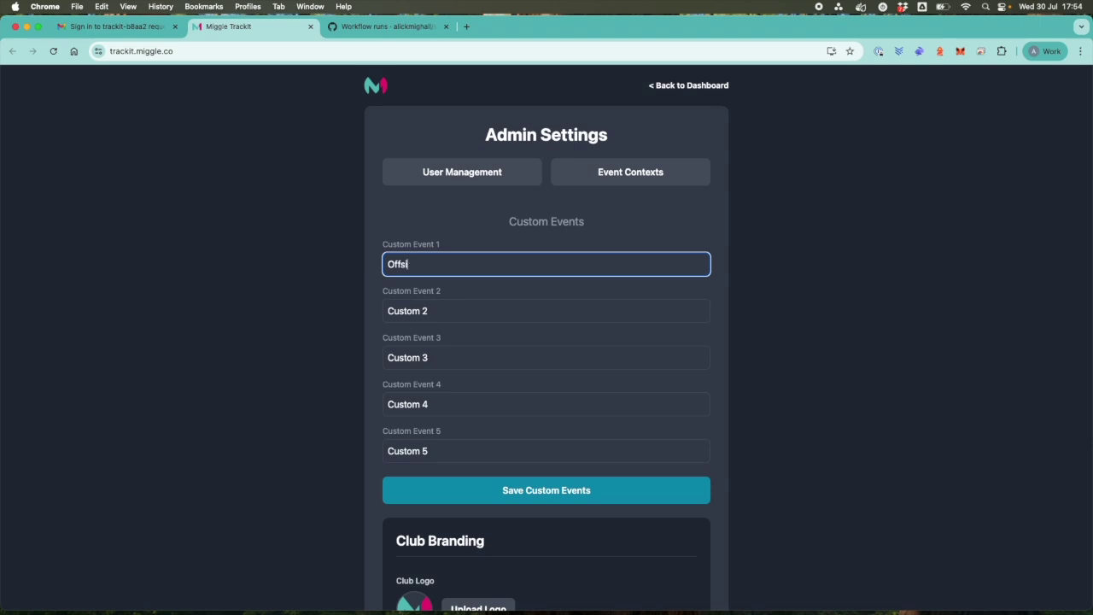
pyautogui.click(424, 311)
pyautogui.moveTo(439, 316); pyautogui.dragTo(370, 310)
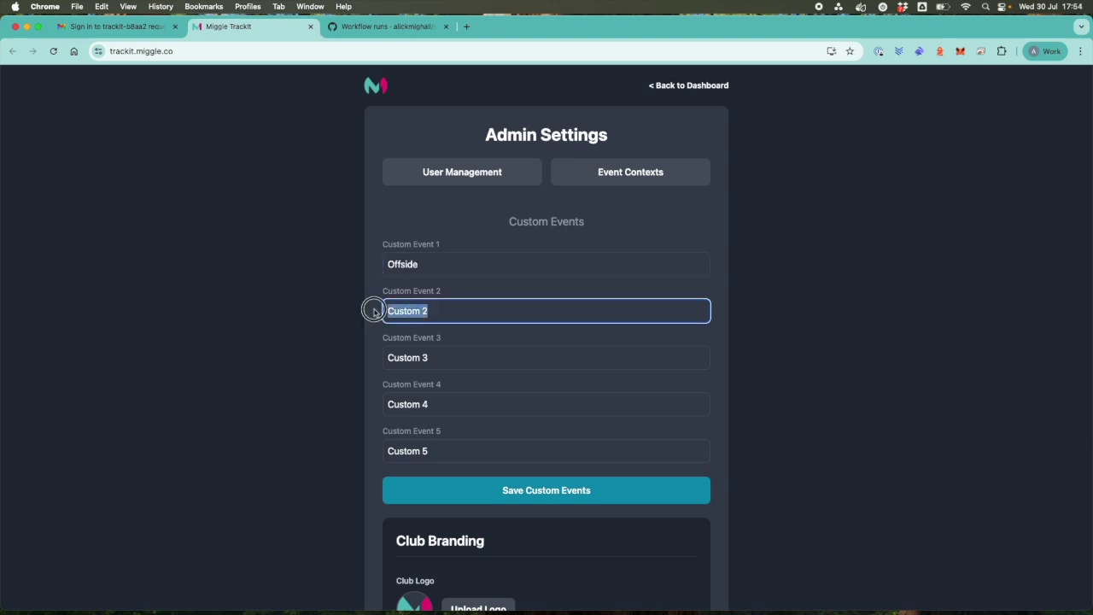
pyautogui.write('Attitude')
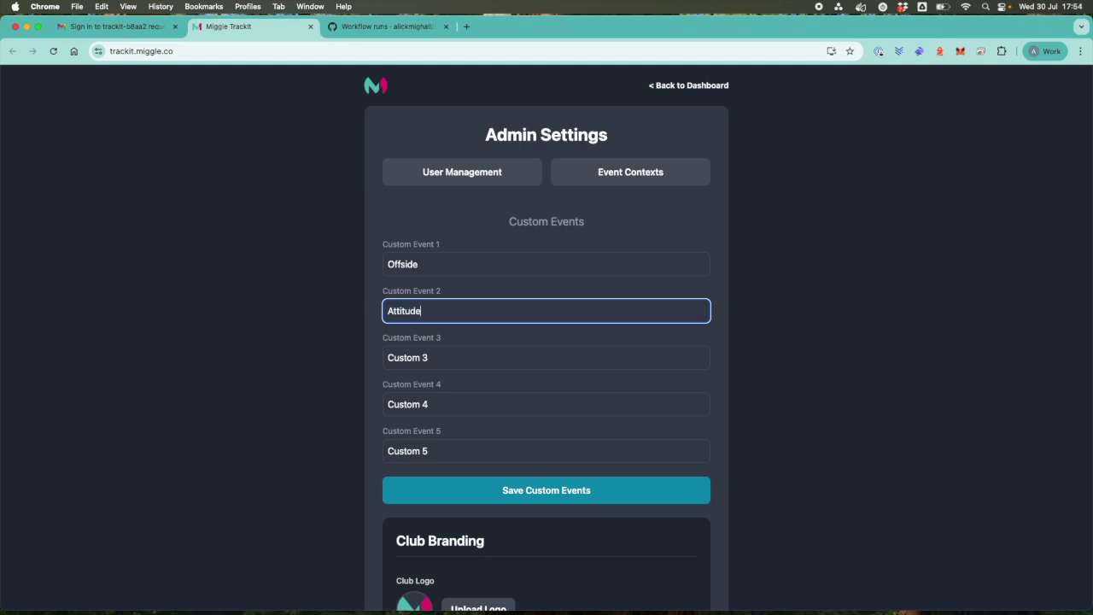
# Rename custom events 3 and 4 to Physicality and Game Brain, and save.
pyautogui.click(424, 363)
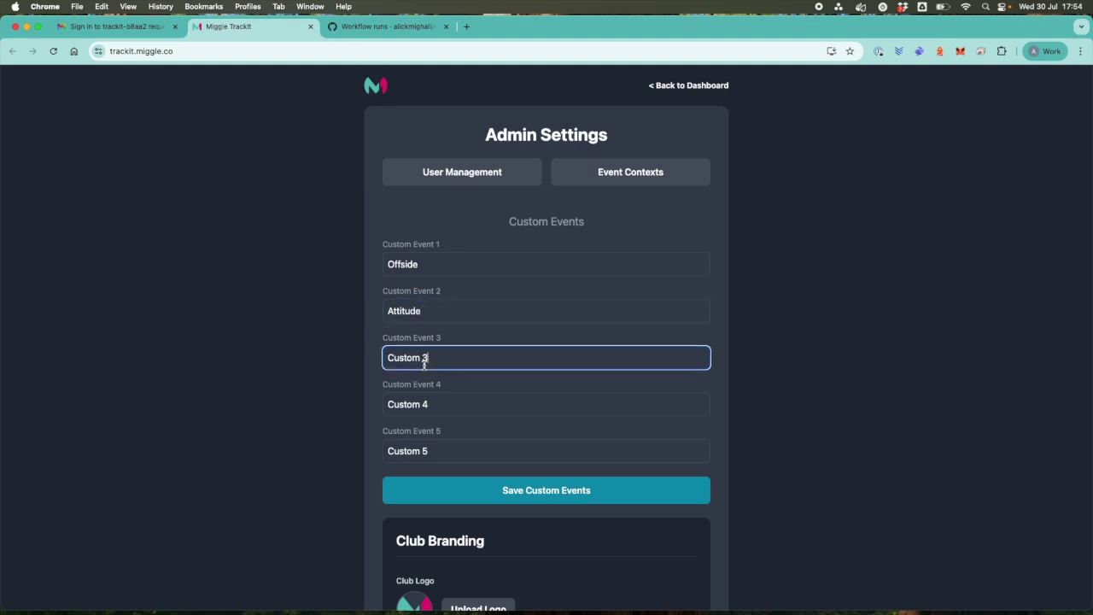
pyautogui.moveTo(424, 363); pyautogui.dragTo(375, 359)
pyautogui.write('Physicality')
pyautogui.click(419, 409)
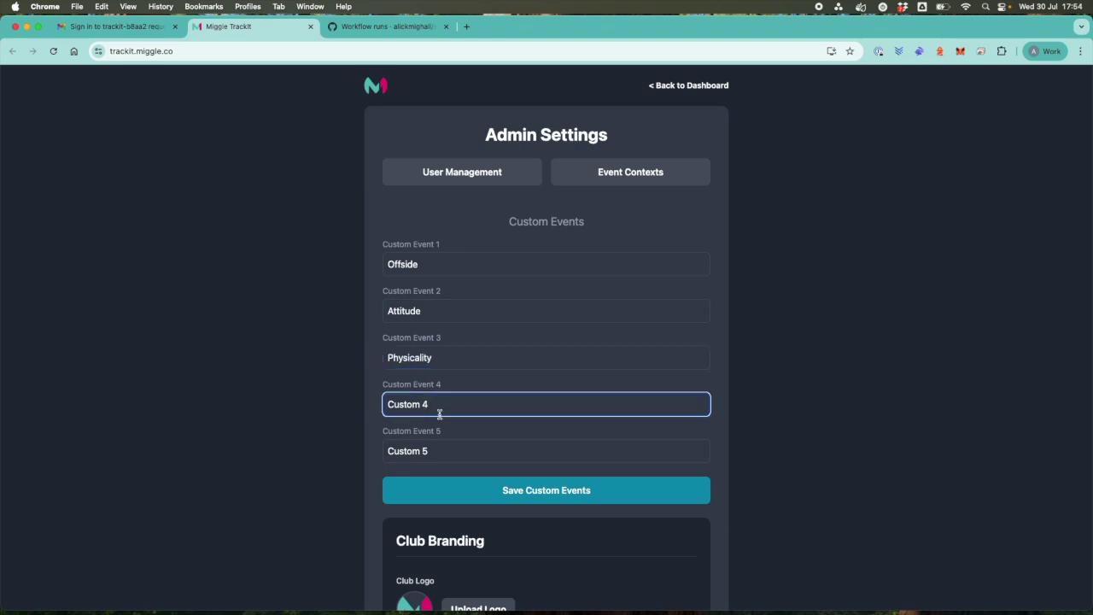
pyautogui.tripleClick(473, 405)
pyautogui.write('Game Brain')
pyautogui.click(565, 492)
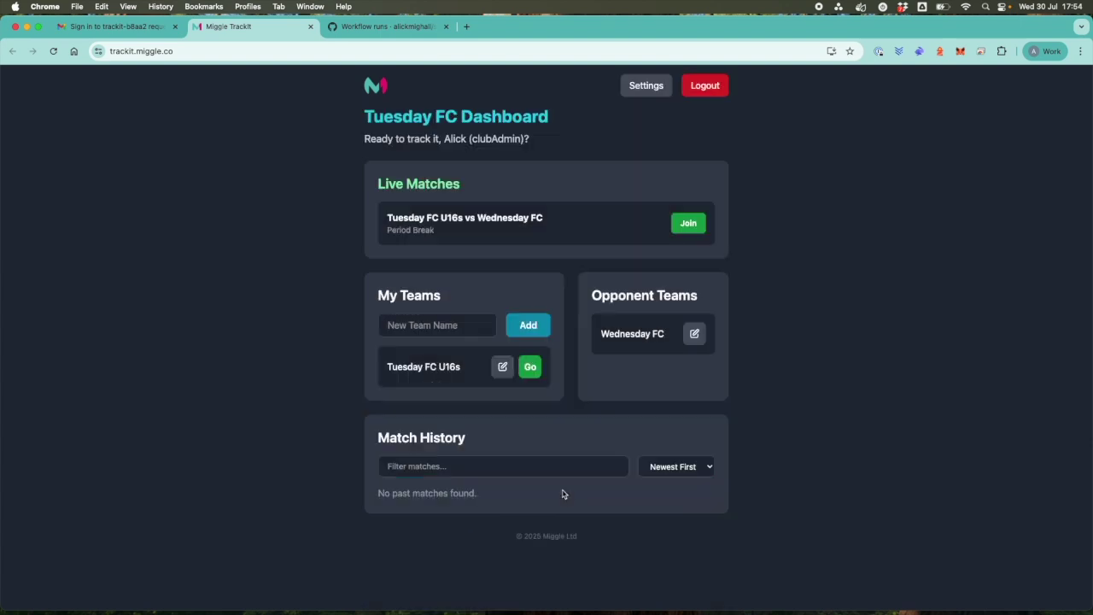
# Dismiss the saved alert, rejoin the live match and kick off period 3 for Tuesday FC U16s.
pyautogui.click(646, 124)
pyautogui.click(690, 224)
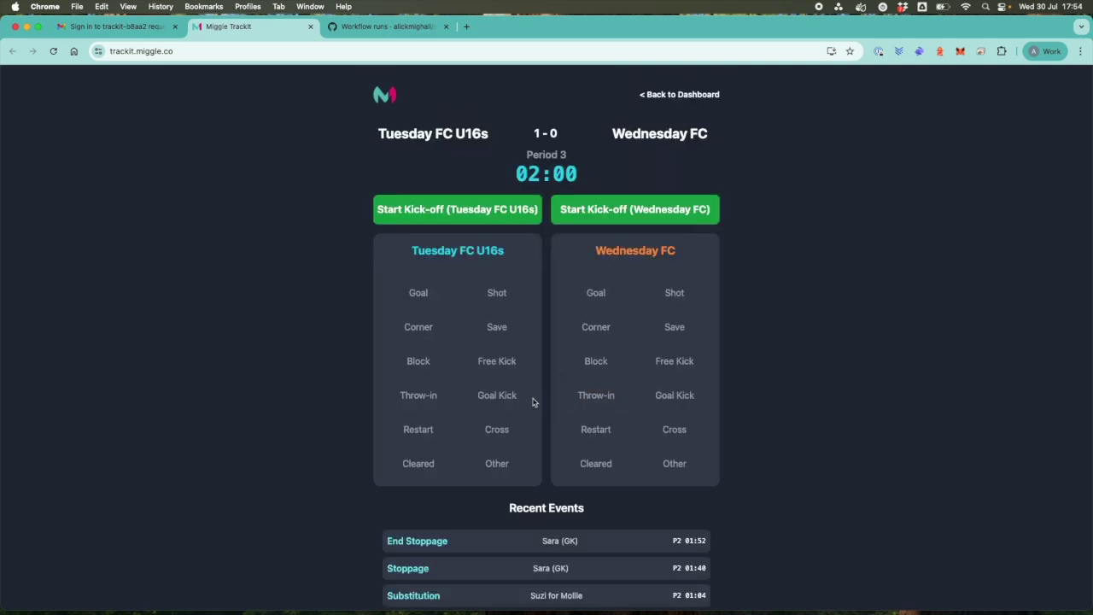
pyautogui.click(489, 210)
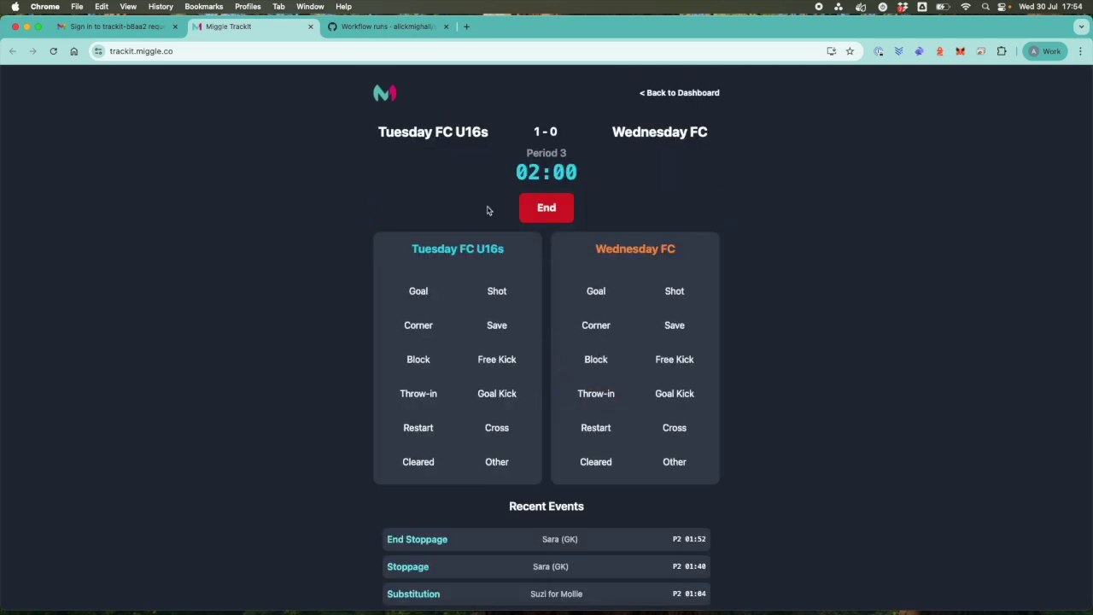
# Log an Attitude event for a Tuesday FC U16s player.
pyautogui.scroll(-1, 488, 208)
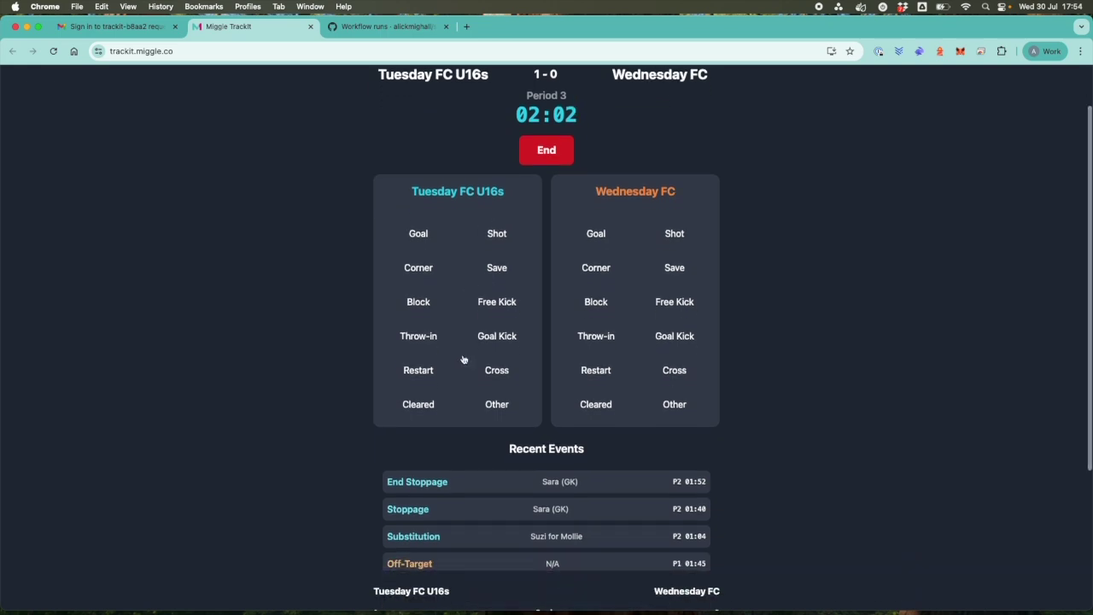
pyautogui.click(498, 406)
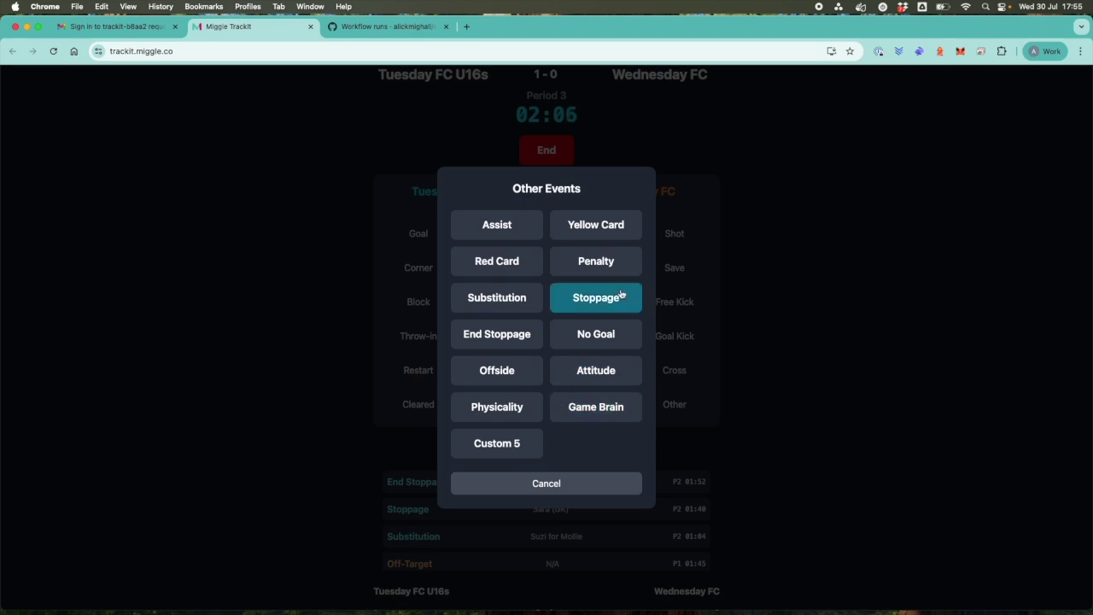
pyautogui.click(589, 378)
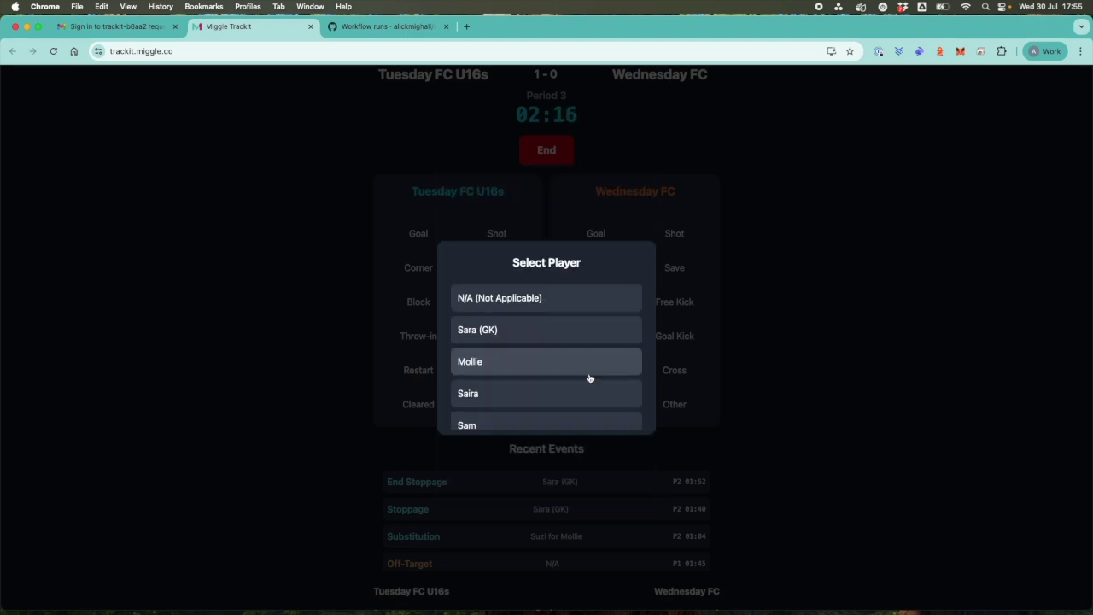
pyautogui.scroll(-1, 546, 410)
pyautogui.click(502, 411)
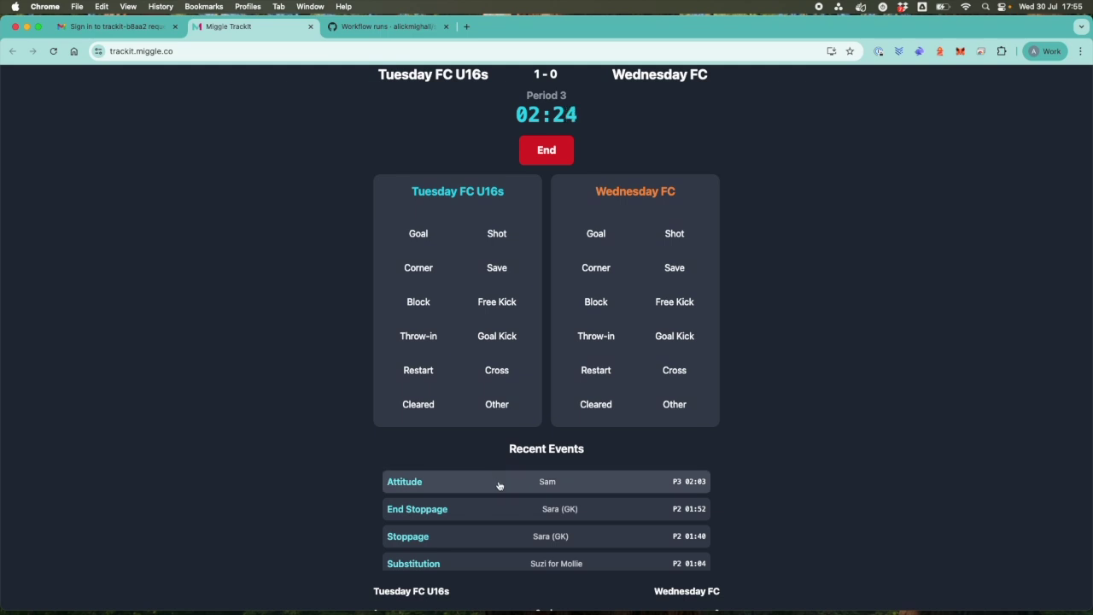
# Review the Attitude event's Context options, cancel without changes, and return to the dashboard.
pyautogui.click(500, 485)
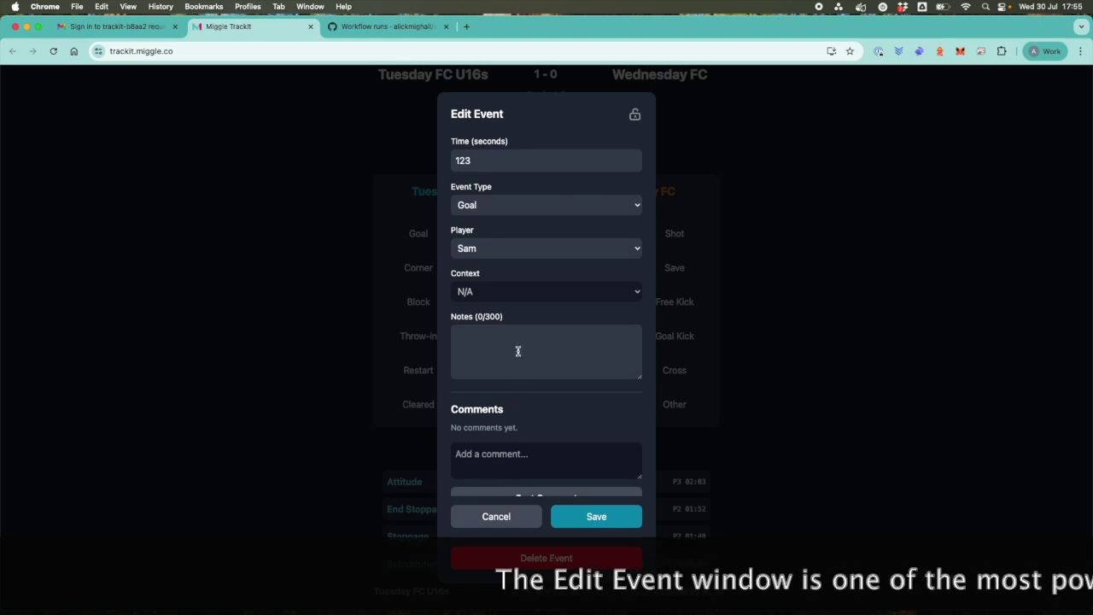
pyautogui.click(591, 293)
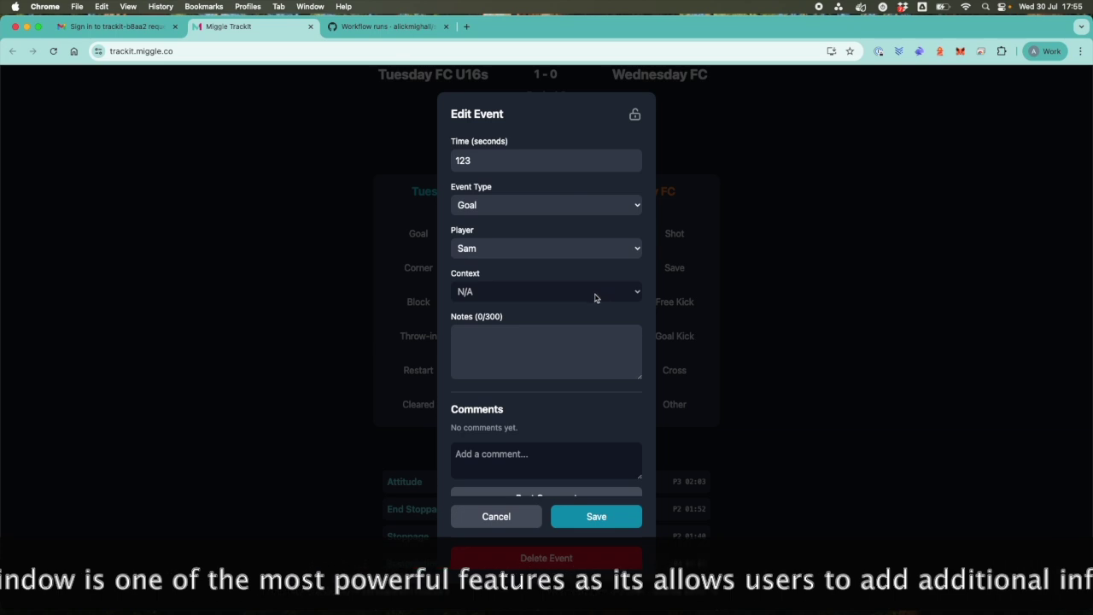
pyautogui.scroll(-1, 565, 341)
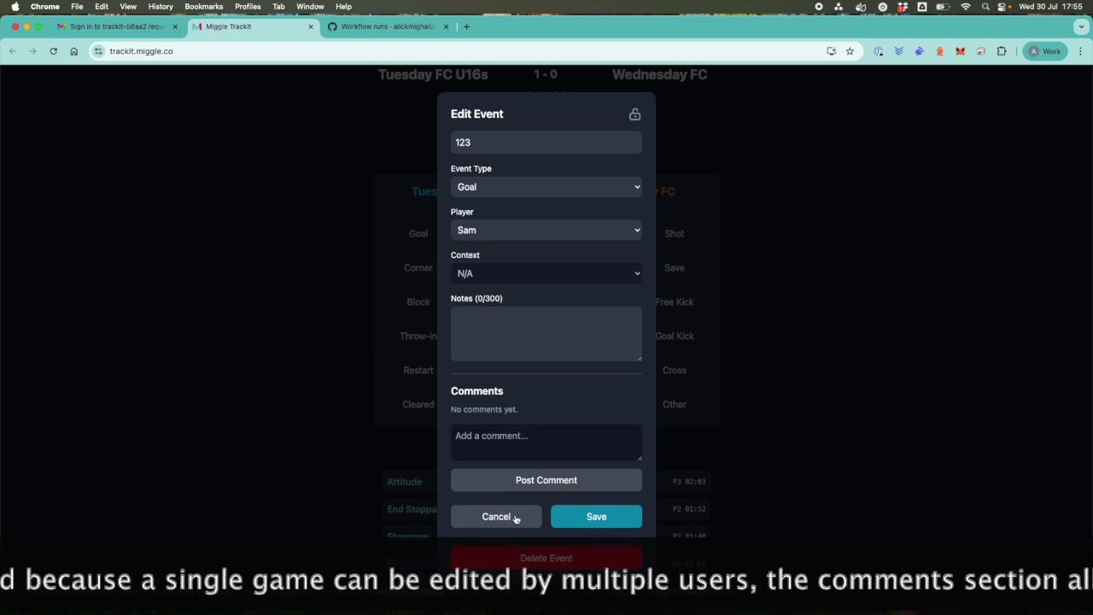
pyautogui.click(515, 516)
pyautogui.scroll(3, 556, 463)
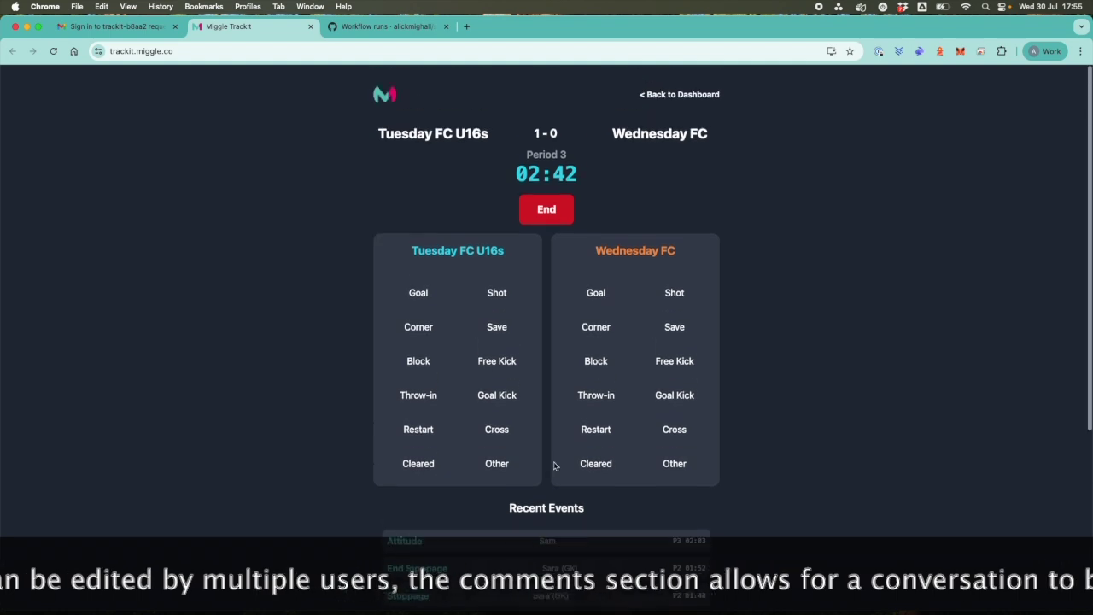
pyautogui.click(676, 95)
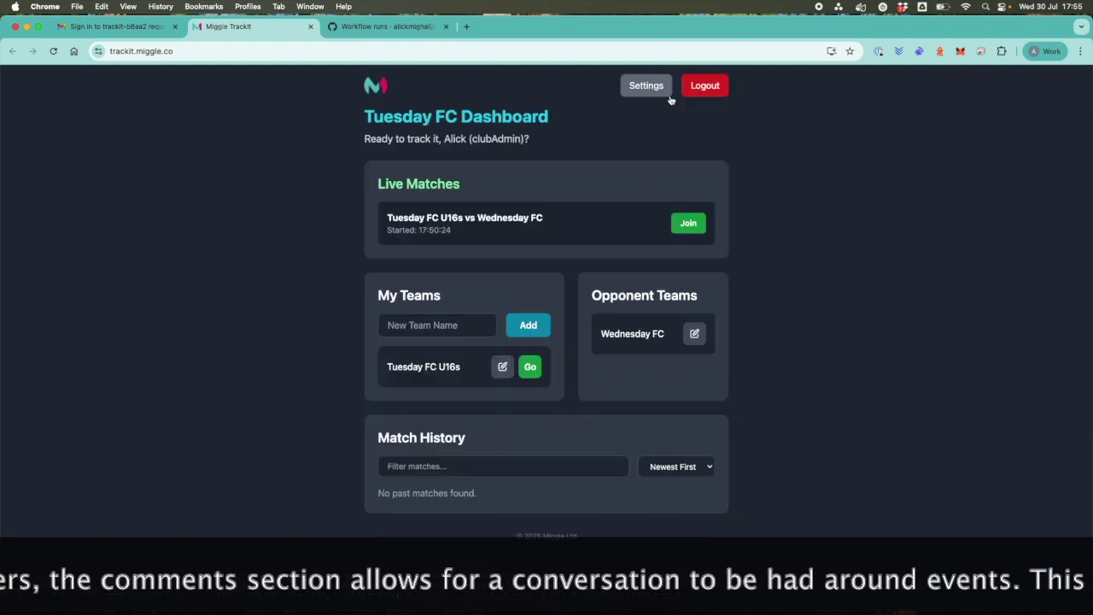
# Open the Event Context settings and scroll down to the Block event.
pyautogui.click(643, 89)
pyautogui.click(611, 173)
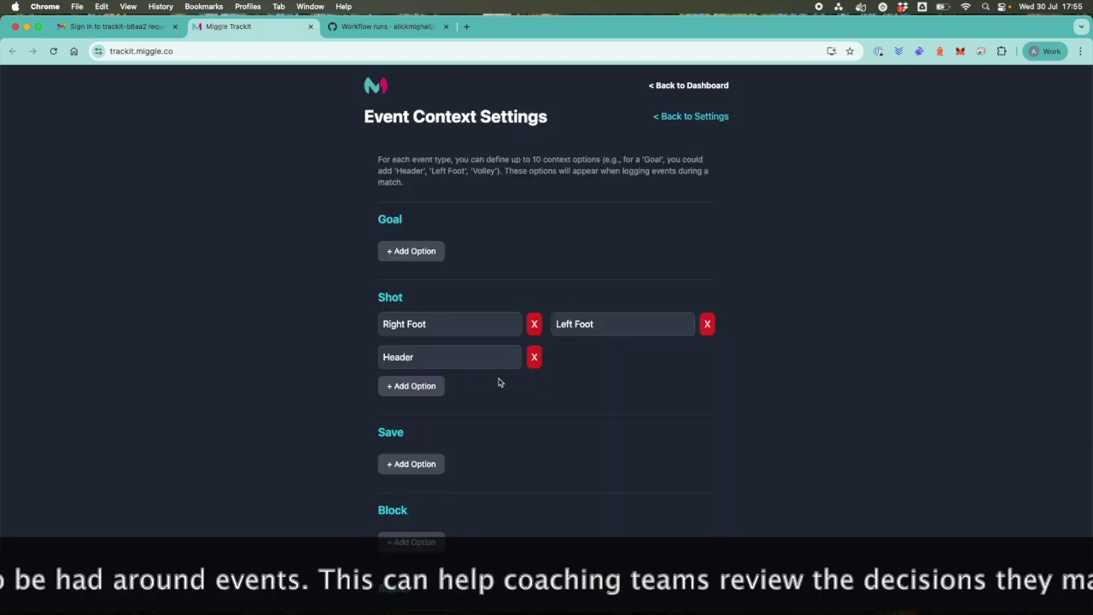
pyautogui.scroll(-1, 441, 334)
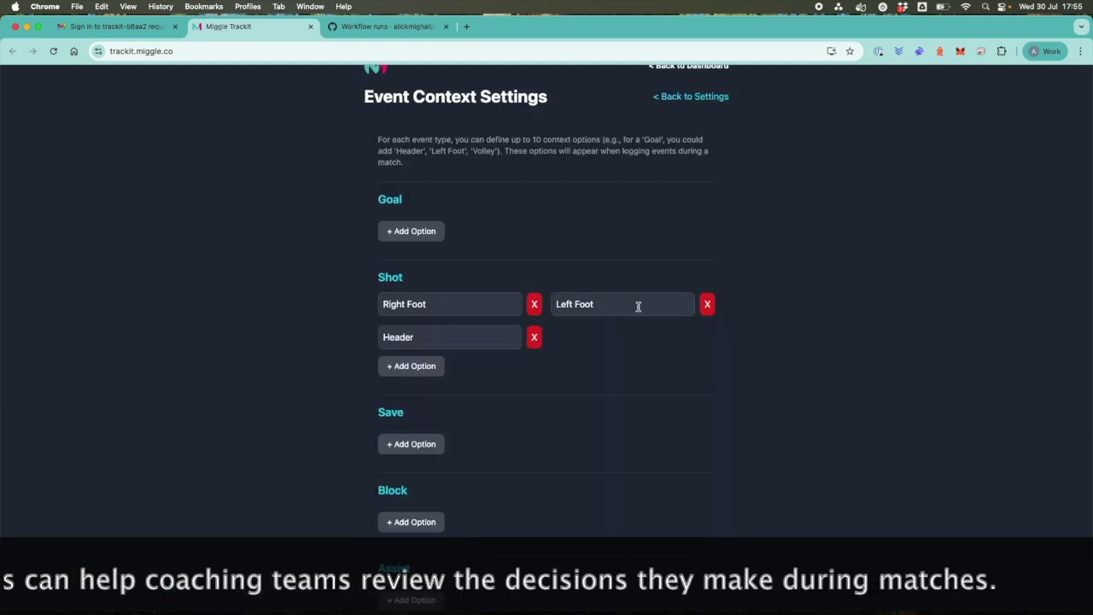
pyautogui.scroll(-5, 476, 427)
pyautogui.scroll(2, 477, 427)
pyautogui.scroll(-3, 478, 427)
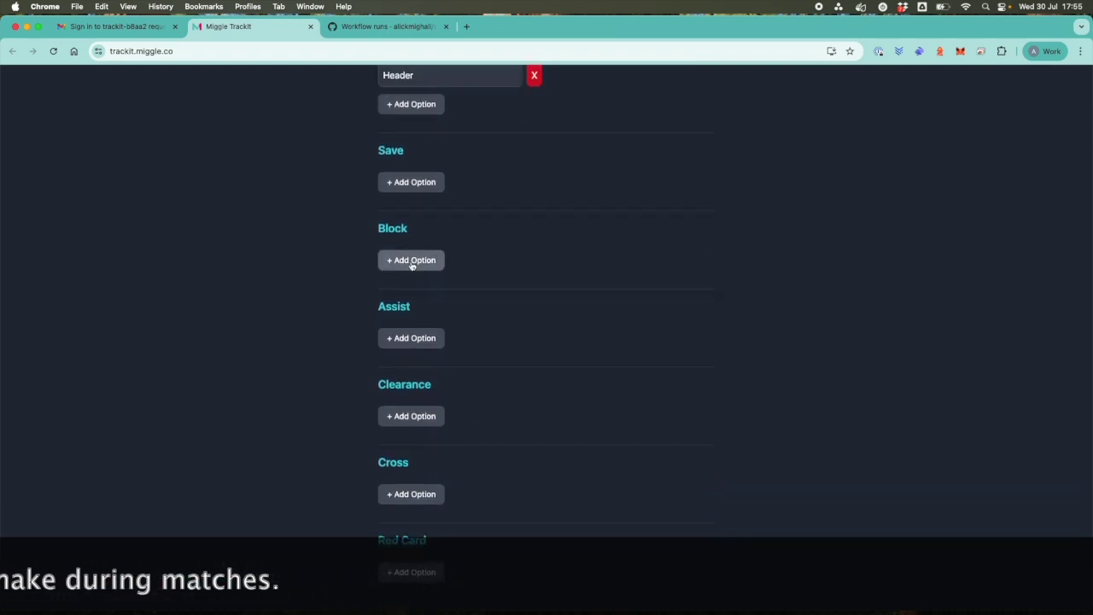
# Add the context options Head and Body to Block and save all contexts.
pyautogui.click(410, 260)
pyautogui.click(410, 250)
pyautogui.write('Head')
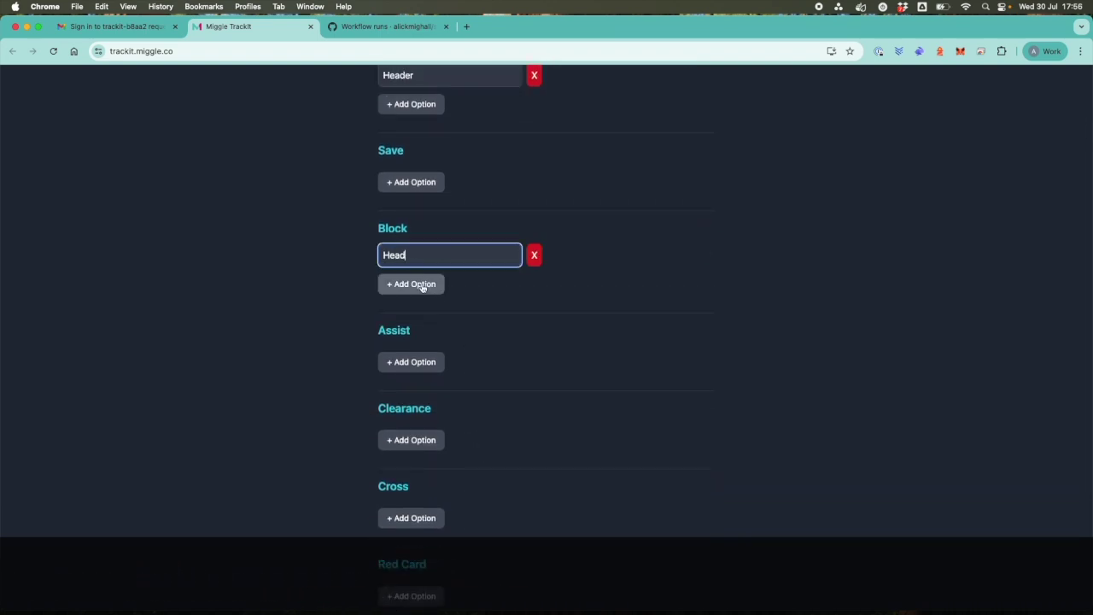
pyautogui.click(422, 286)
pyautogui.click(601, 253)
pyautogui.write('Bo')
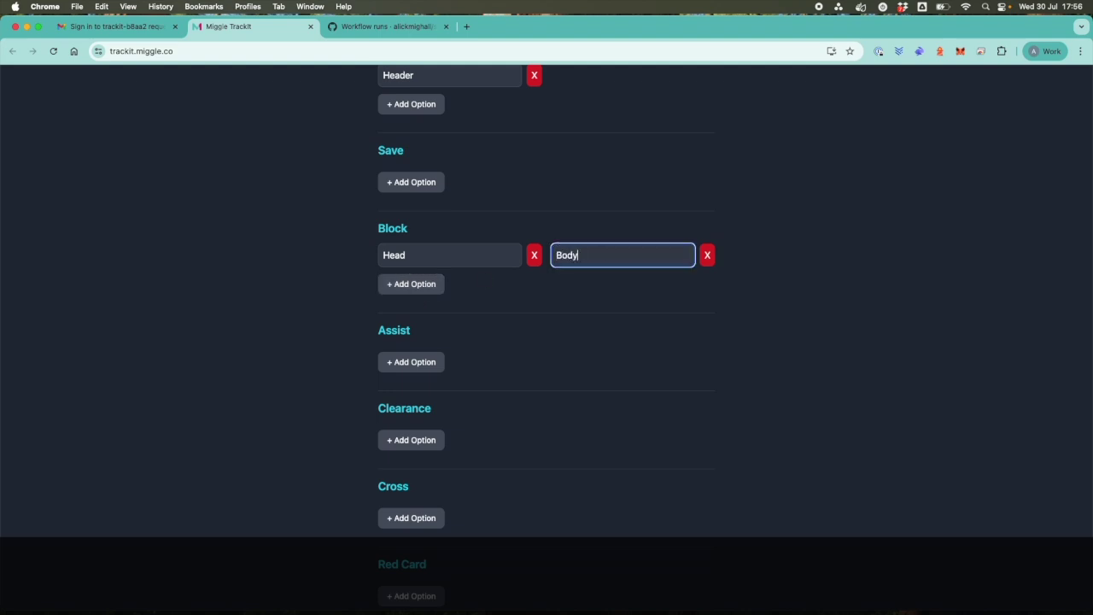
pyautogui.write('dy')
pyautogui.click(586, 305)
pyautogui.scroll(-5, 586, 306)
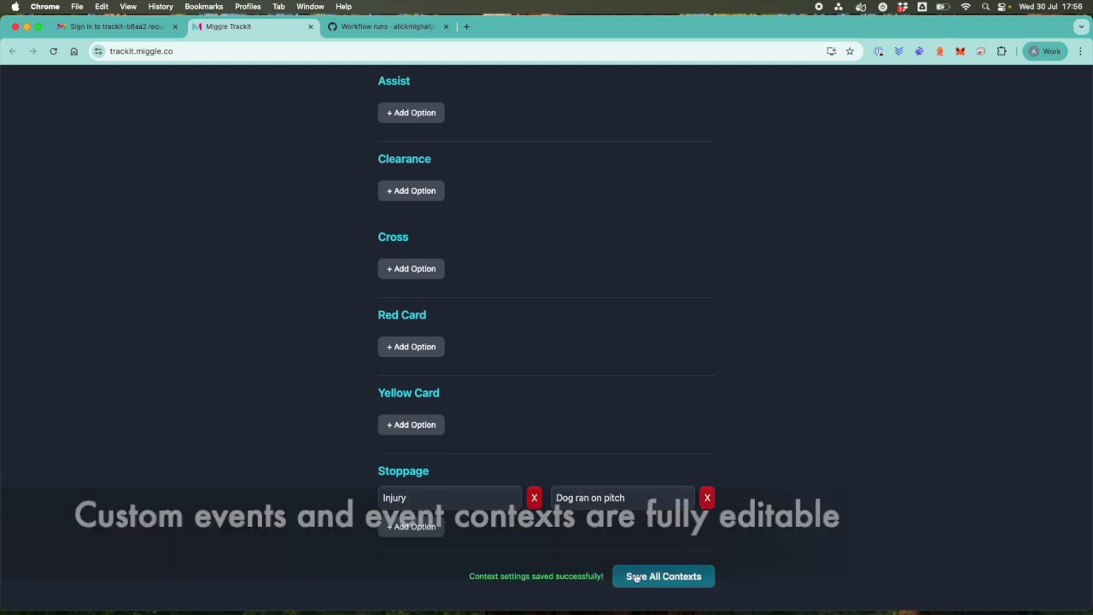
pyautogui.scroll(15, 638, 491)
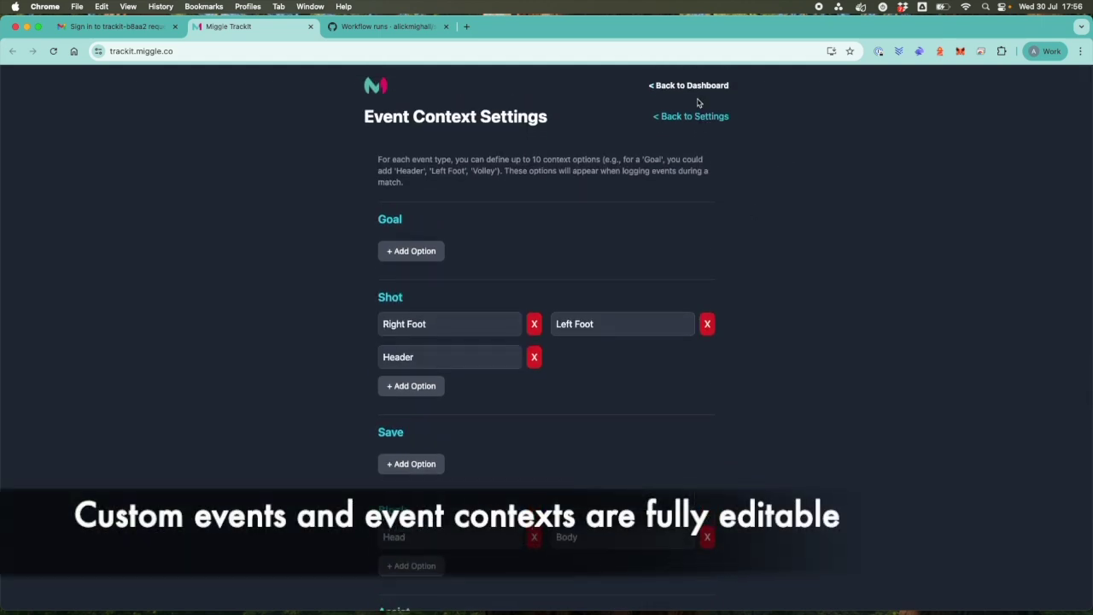
# Rejoin the live Tuesday FC U16s match and view the Stoppage event's context choices.
pyautogui.click(682, 87)
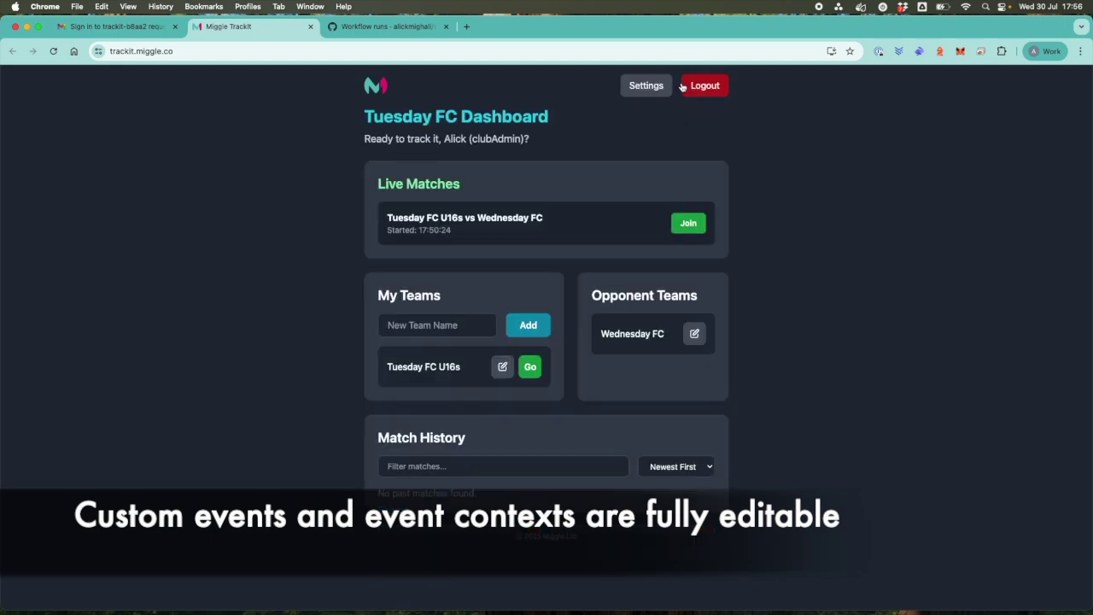
pyautogui.click(686, 224)
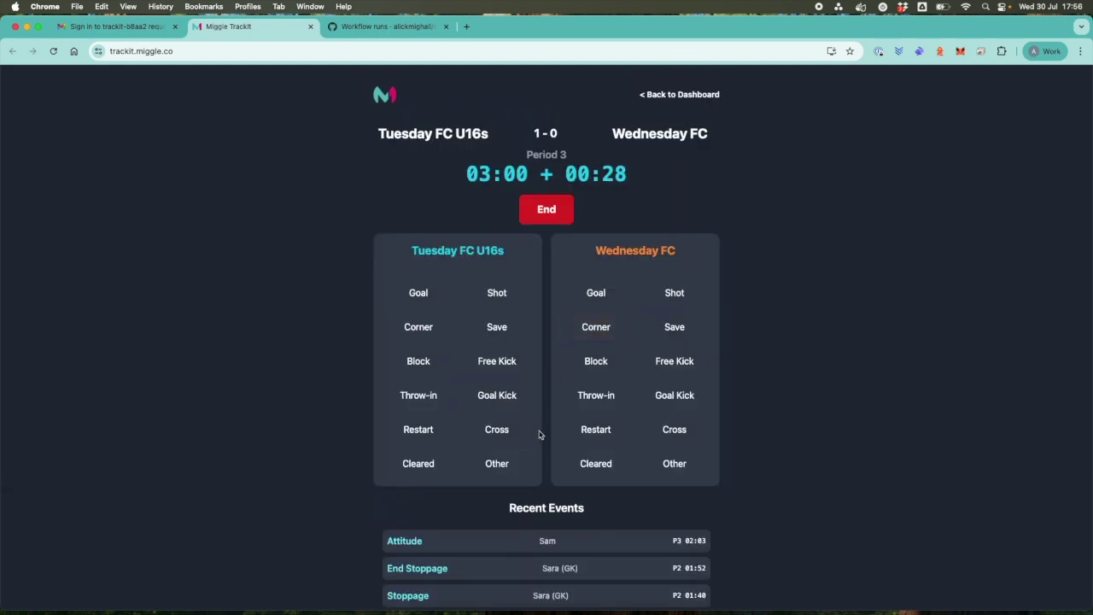
pyautogui.scroll(-2, 547, 544)
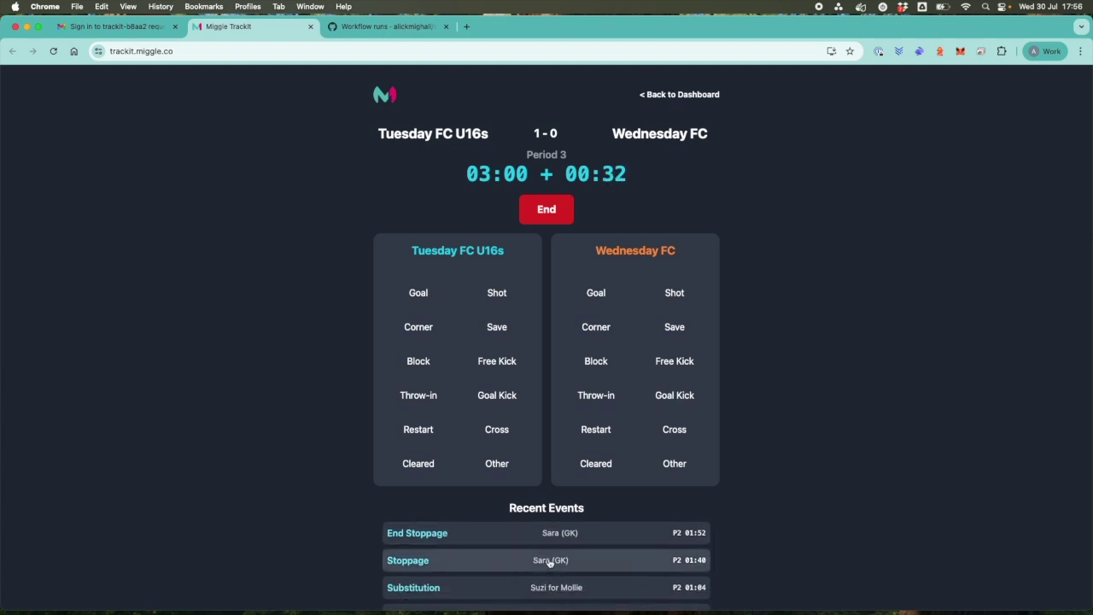
pyautogui.click(550, 561)
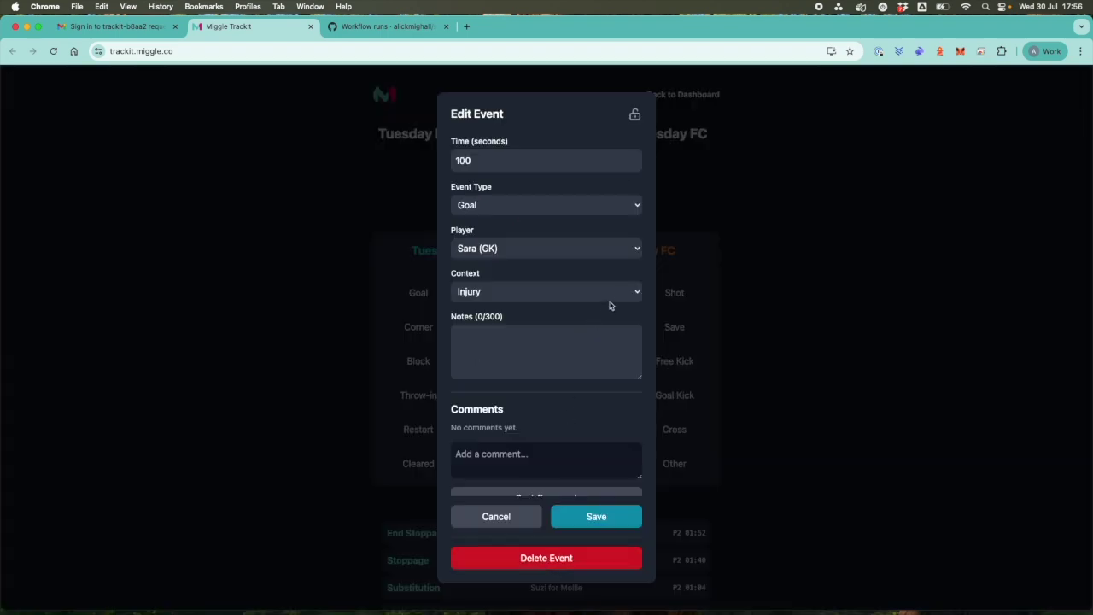
pyautogui.click(637, 296)
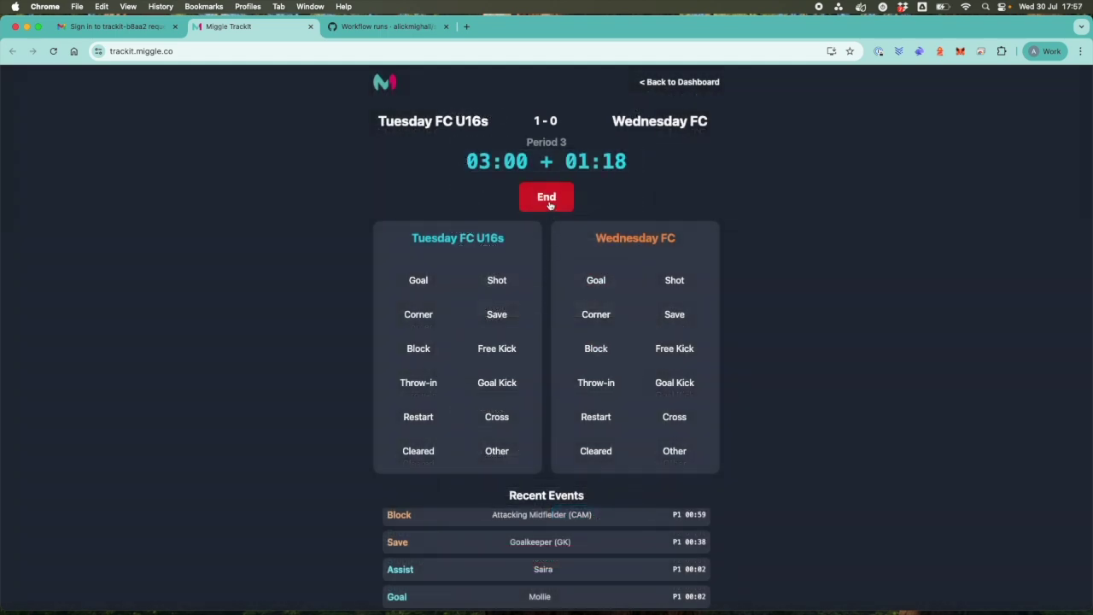
# End period 3 and kick off period 4 with the clock running from 03:00.
pyautogui.click(548, 199)
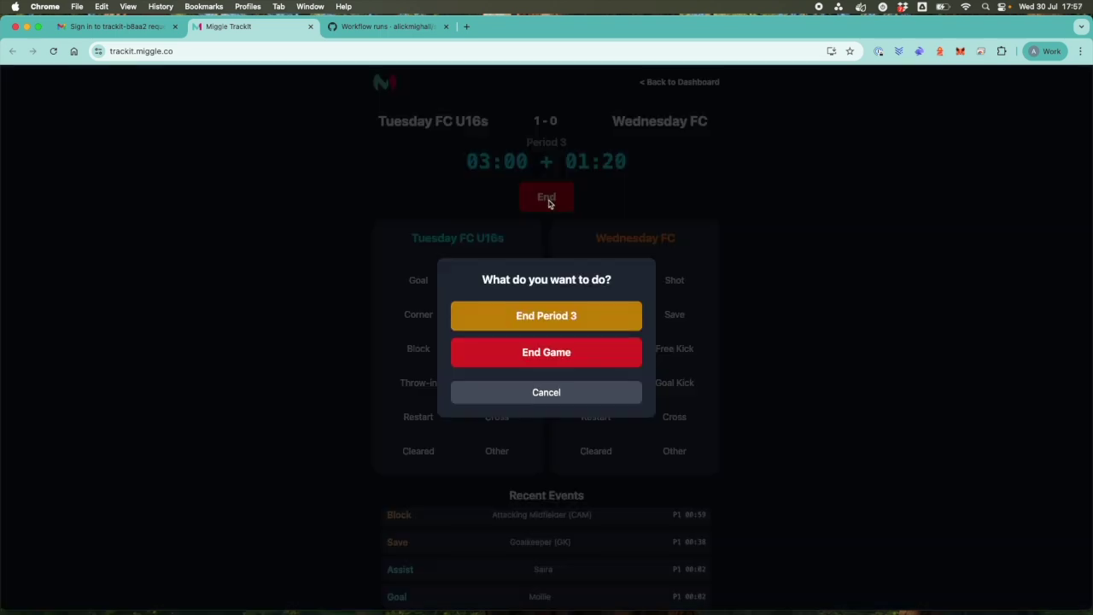
pyautogui.click(529, 318)
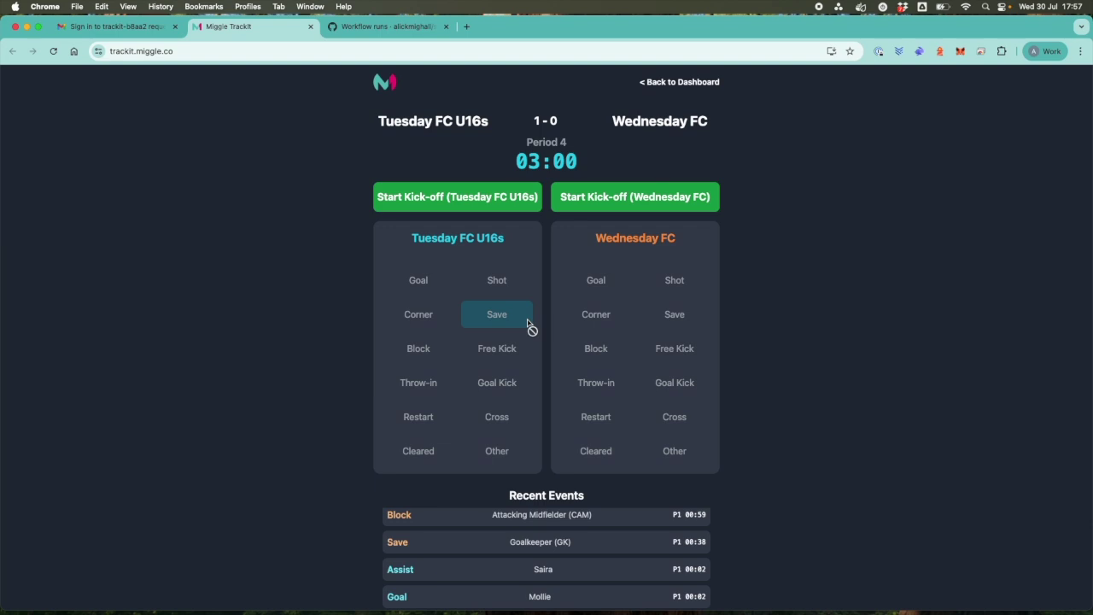
pyautogui.click(610, 204)
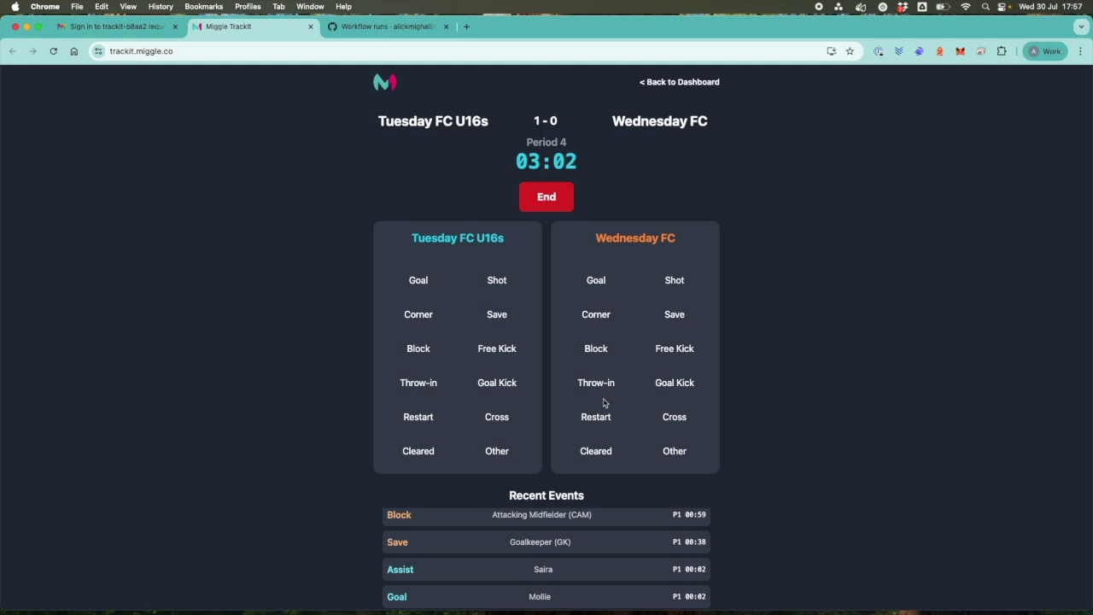
pyautogui.scroll(-1, 603, 402)
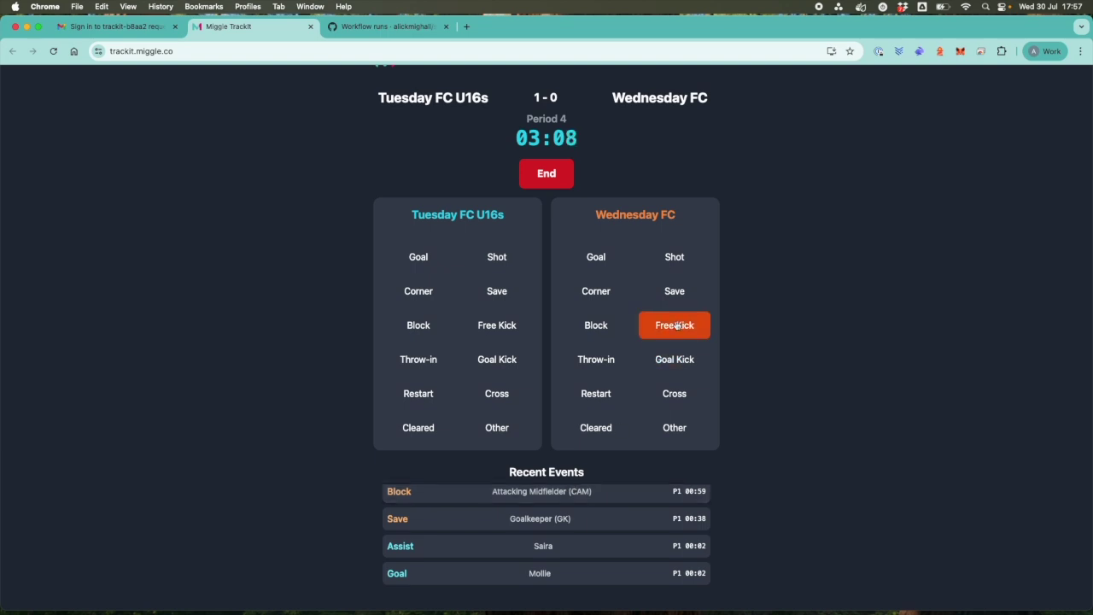
# Log a Wednesday FC goal by the Attacking Midfielder (CAM), no assist, levelling at 1-1.
pyautogui.click(677, 258)
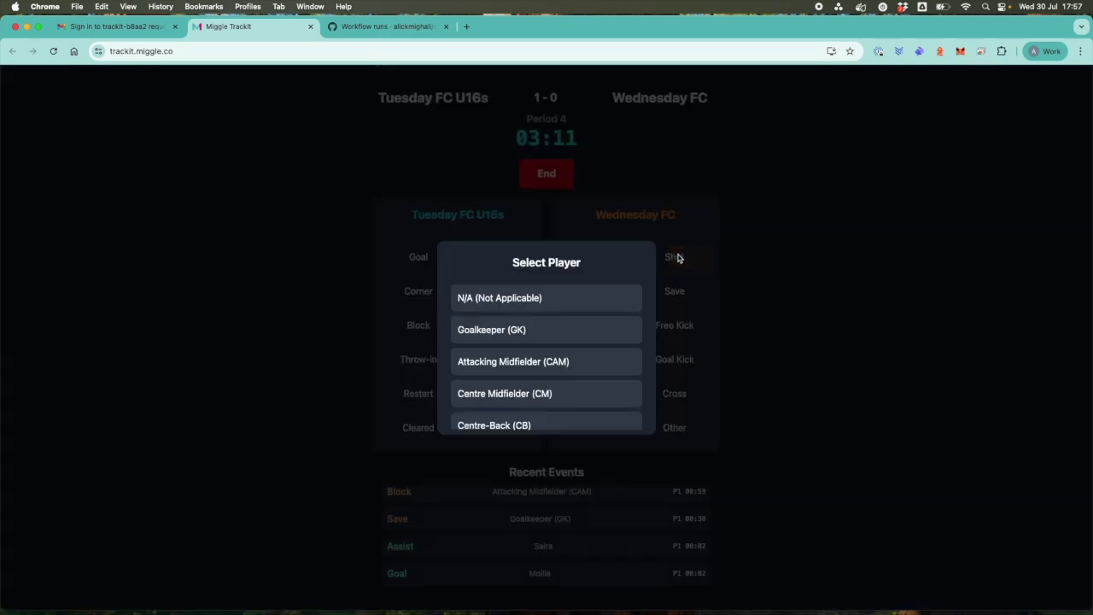
pyautogui.click(547, 361)
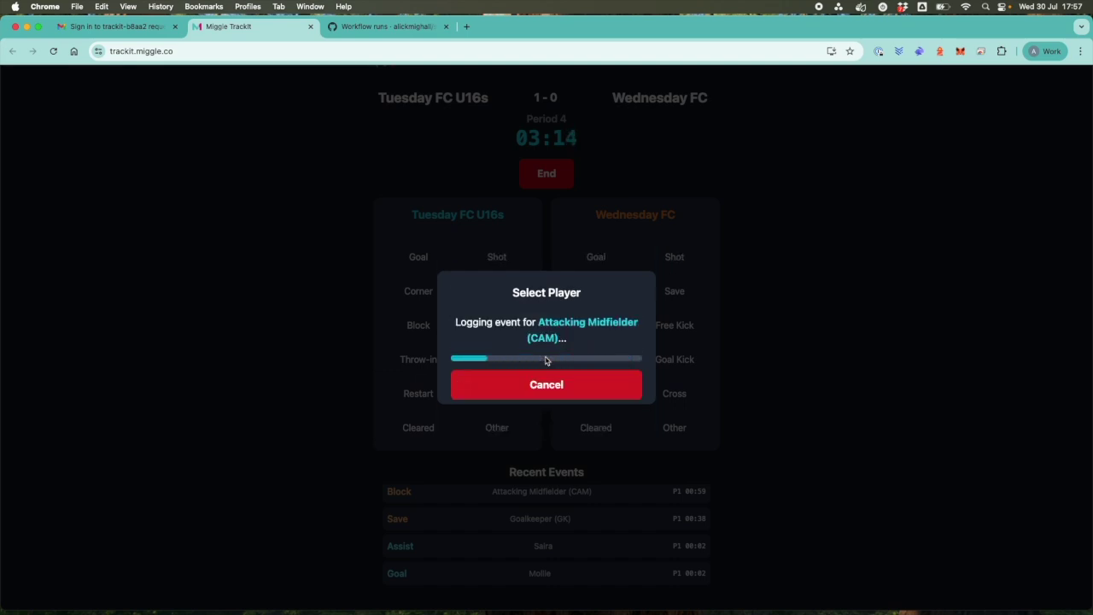
pyautogui.click(546, 261)
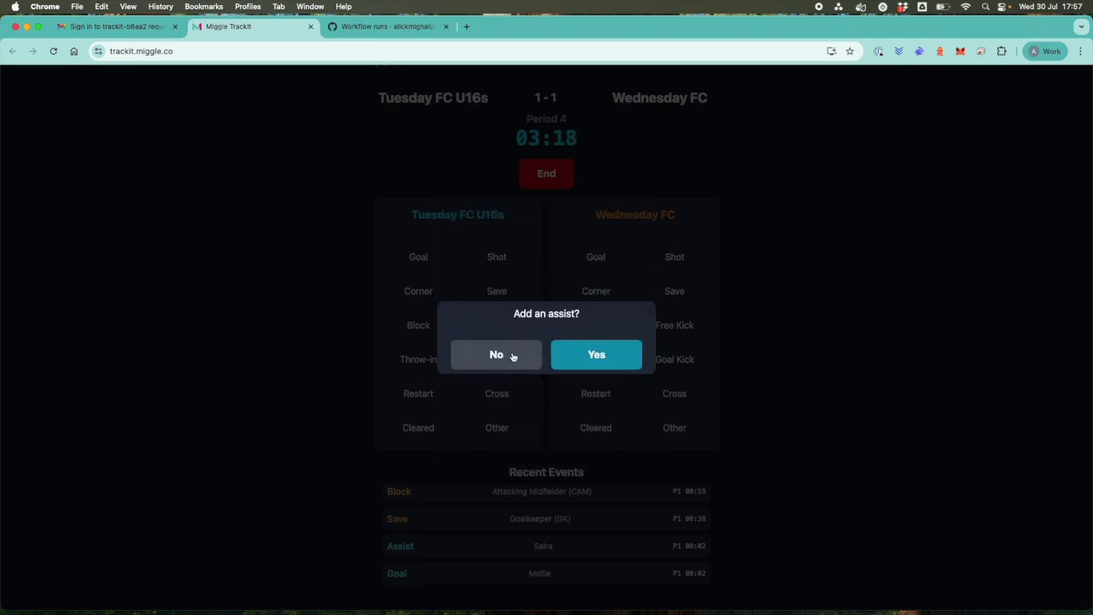
pyautogui.click(513, 357)
pyautogui.scroll(-1, 512, 359)
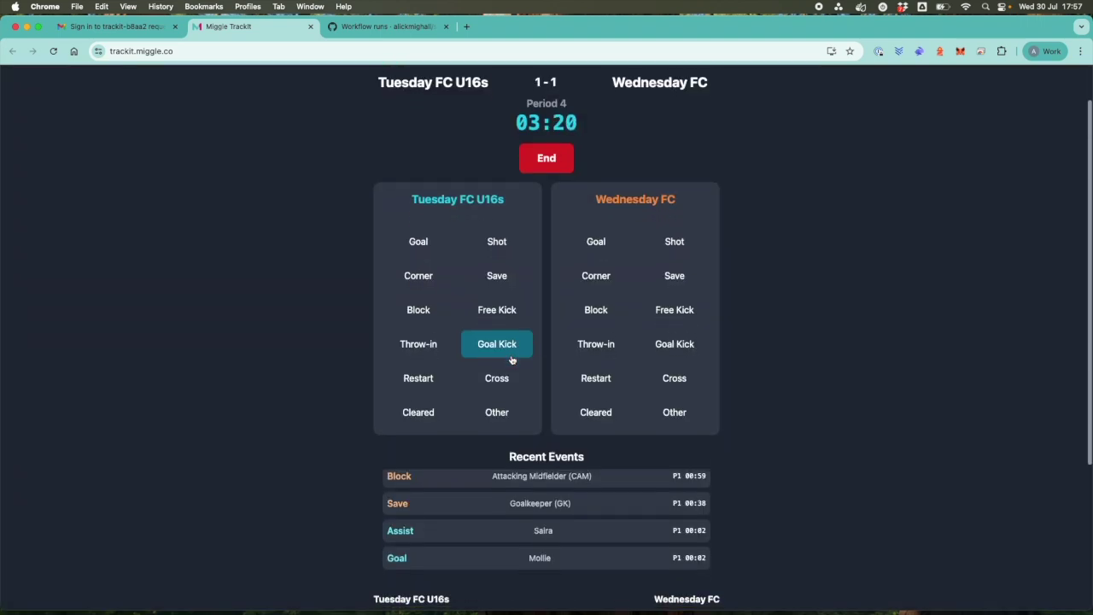
pyautogui.scroll(2, 513, 359)
pyautogui.scroll(-5, 513, 358)
pyautogui.scroll(5, 596, 431)
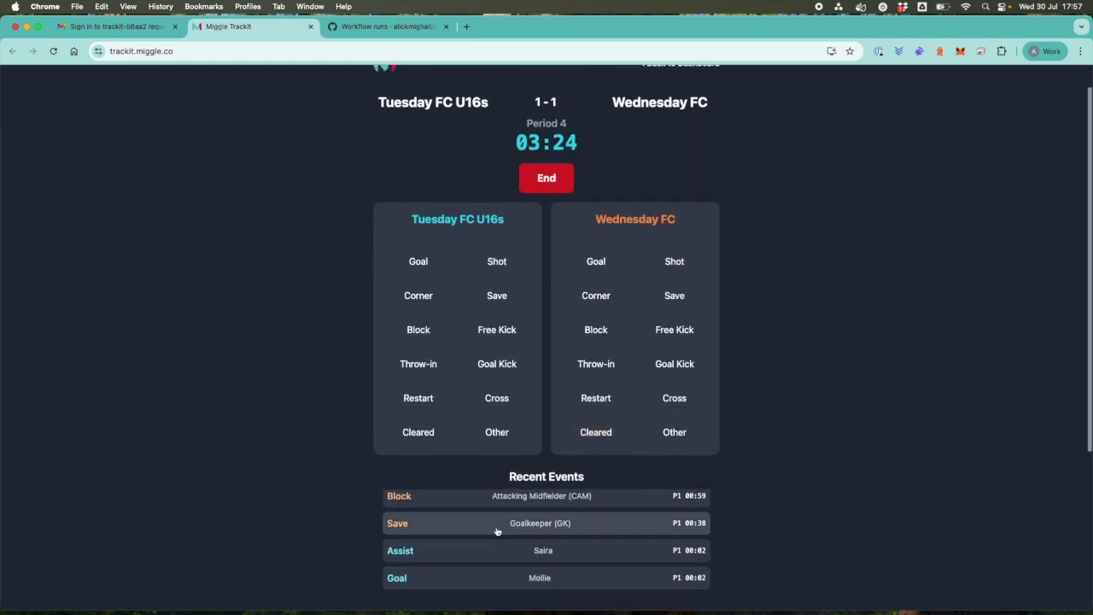
# Give a Tuesday FC U16s player a Yellow Card, then a second yellow (Yellow/Red).
pyautogui.click(511, 434)
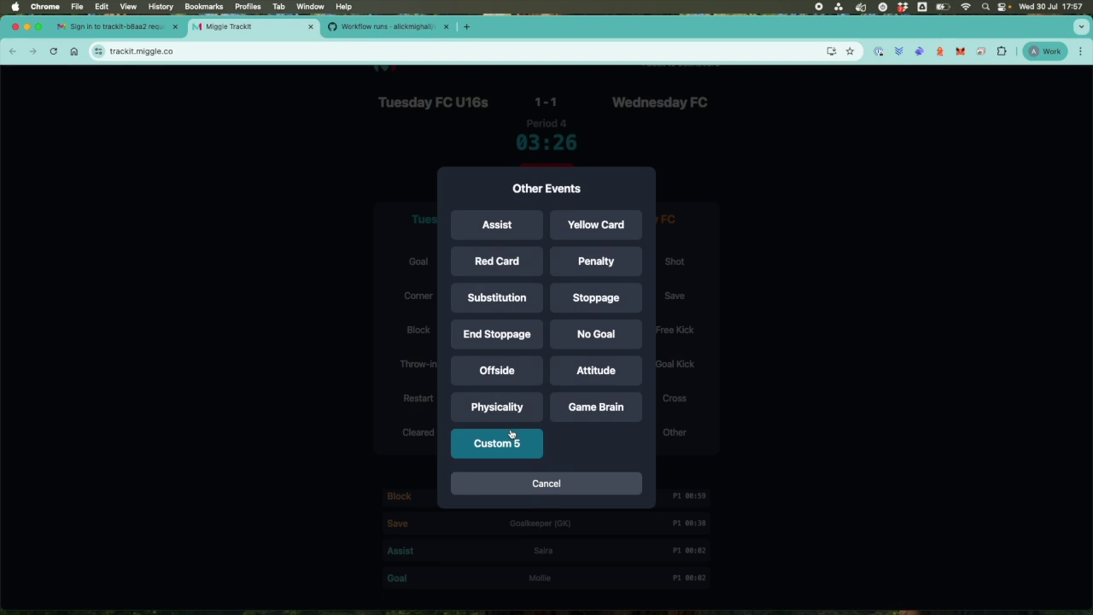
pyautogui.click(598, 227)
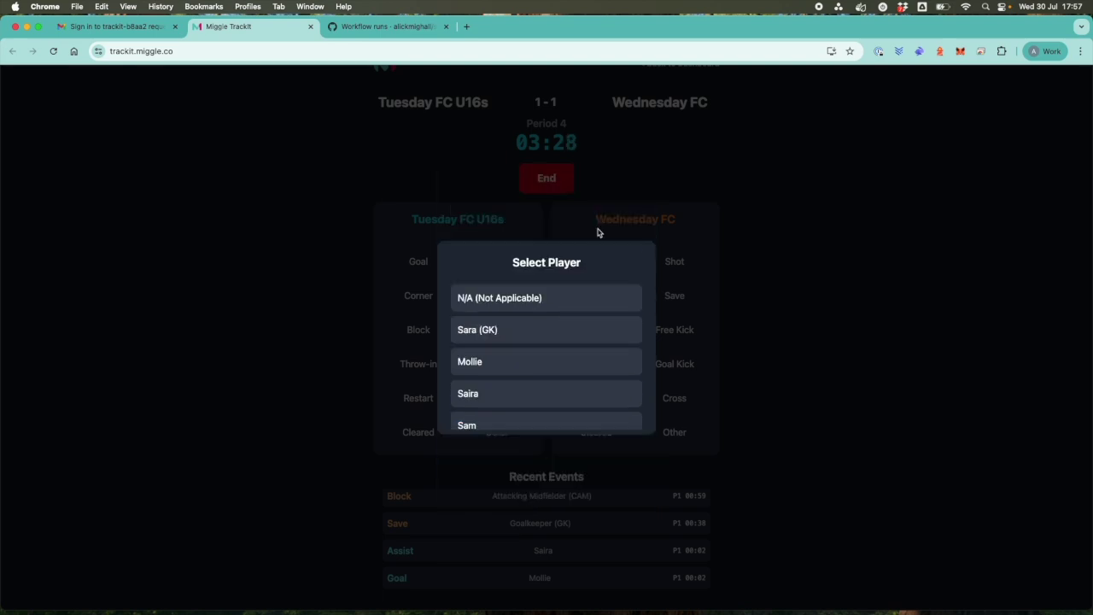
pyautogui.click(515, 363)
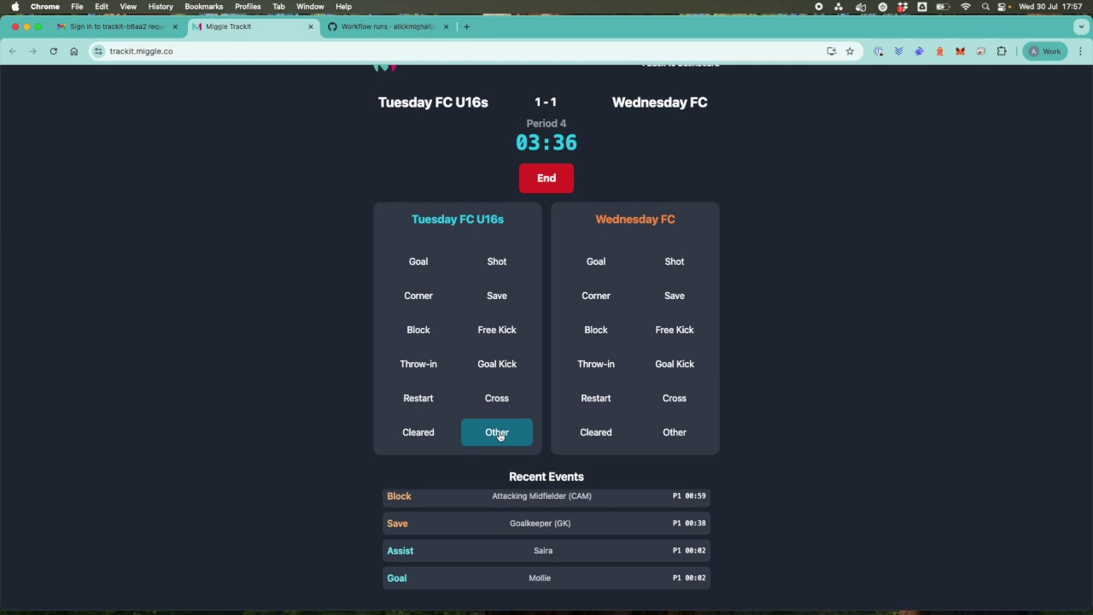
pyautogui.click(499, 434)
pyautogui.click(582, 227)
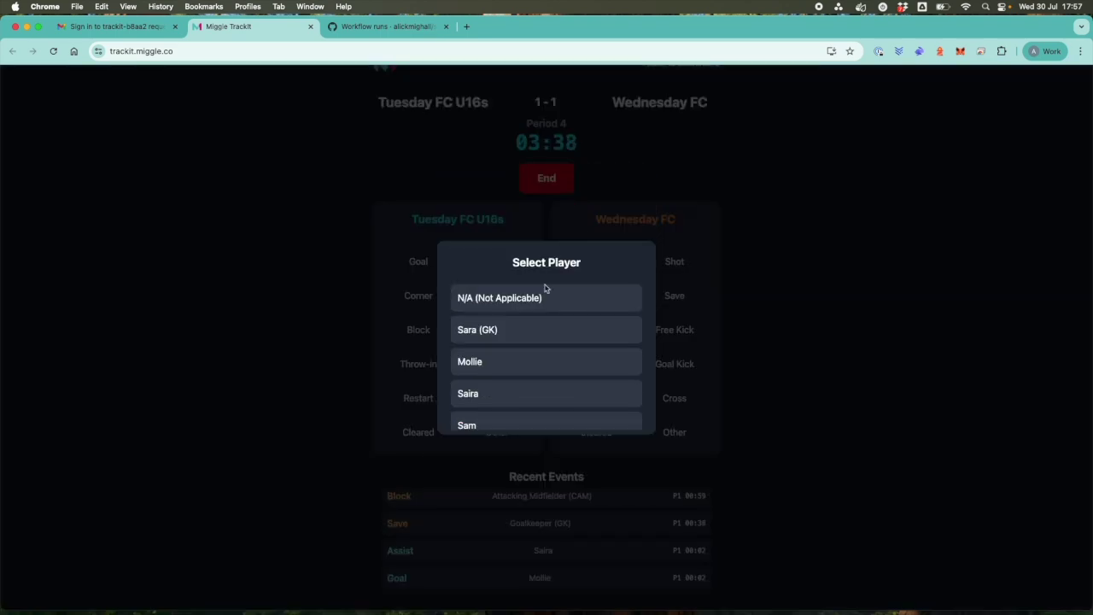
pyautogui.click(498, 368)
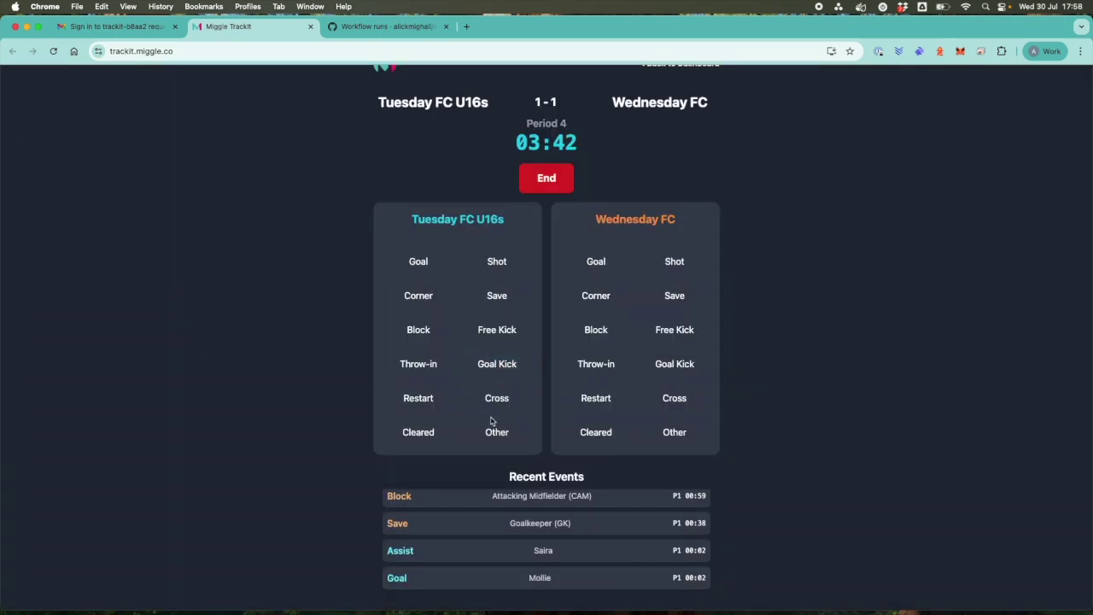
pyautogui.scroll(3, 469, 534)
pyautogui.scroll(5, 469, 534)
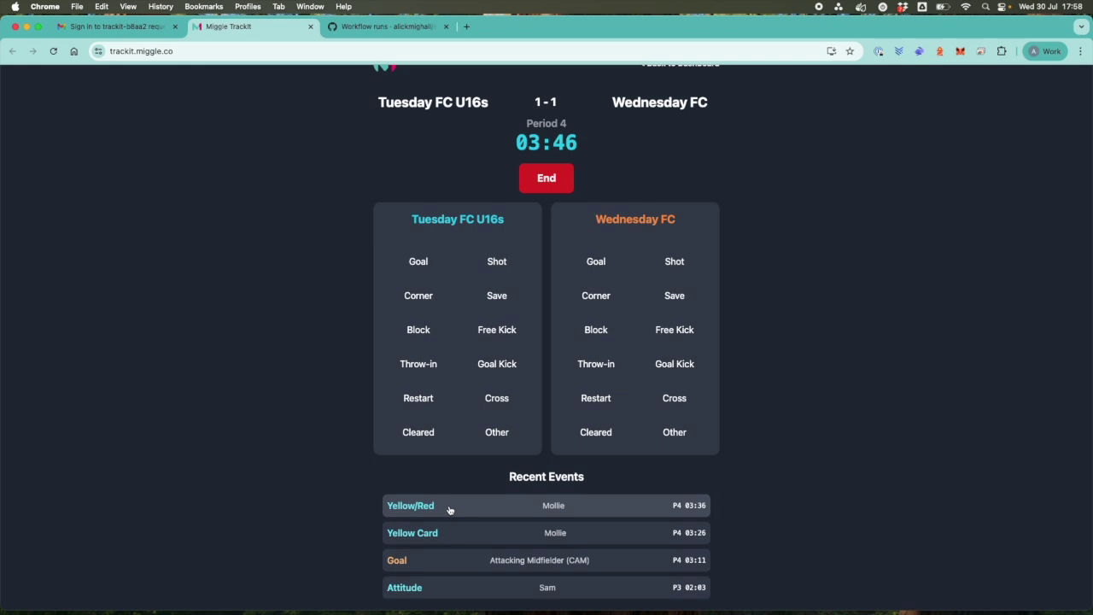
# Log a Red Card for another Tuesday FC U16s player.
pyautogui.click(497, 433)
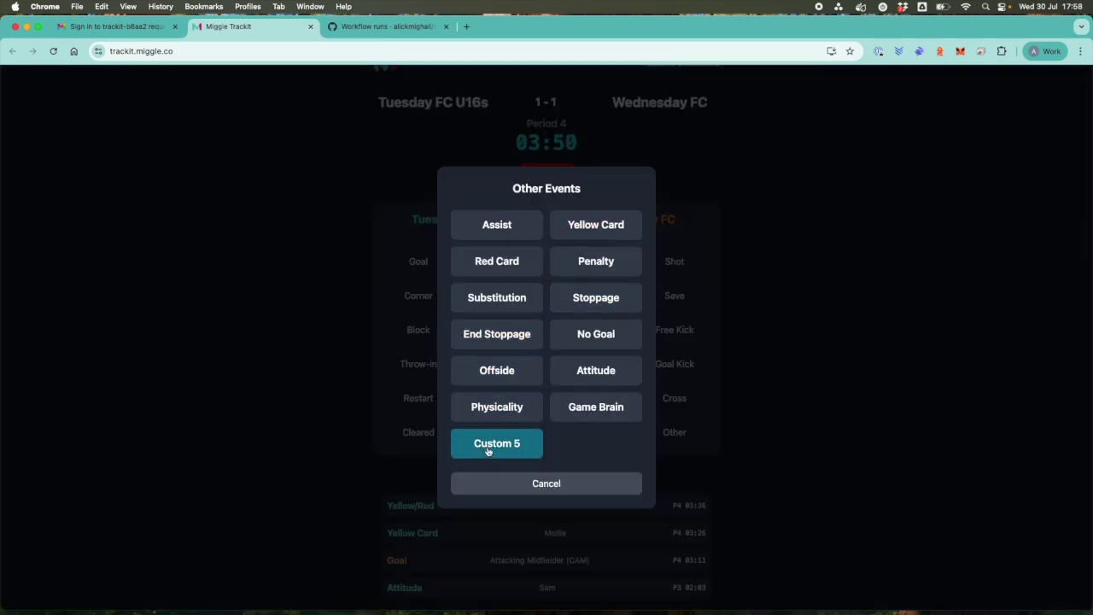
pyautogui.click(490, 272)
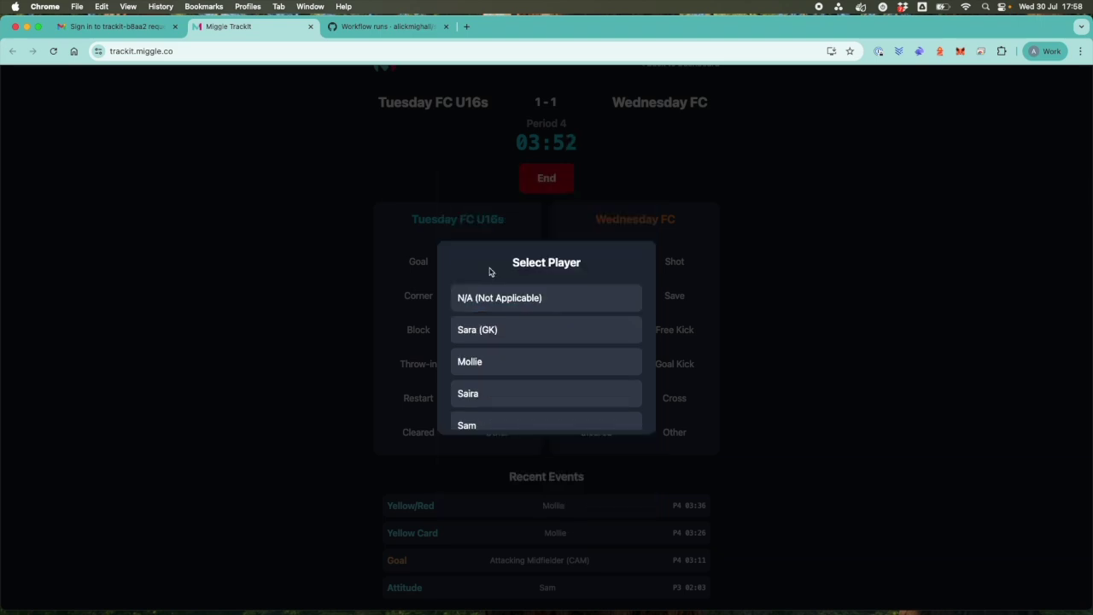
pyautogui.click(483, 395)
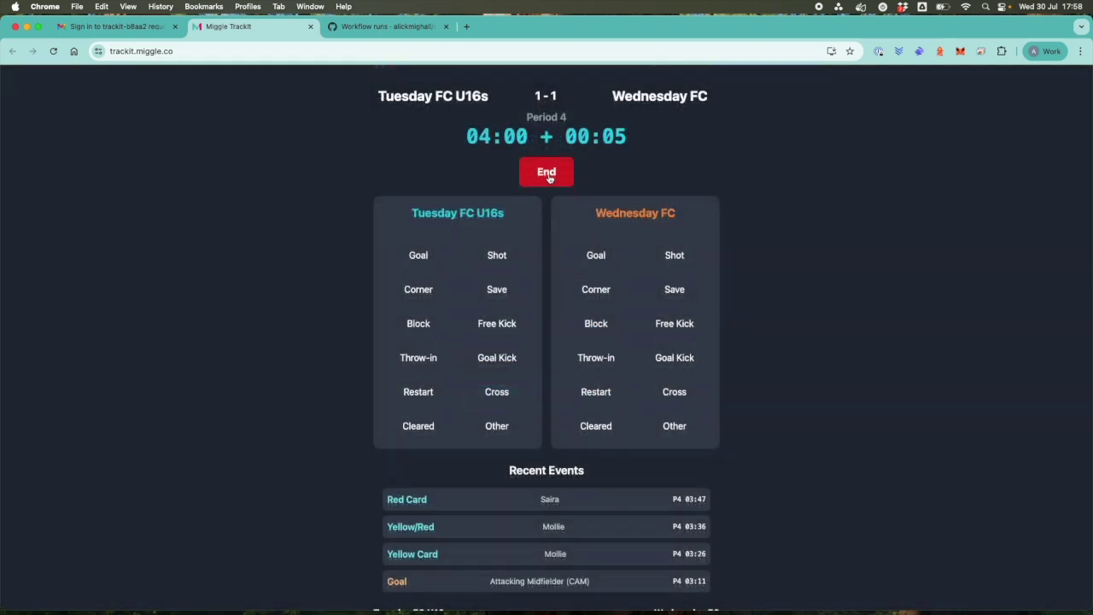
# End period 4 and start extra-time period 1 with Wednesday FC kicking off.
pyautogui.click(549, 178)
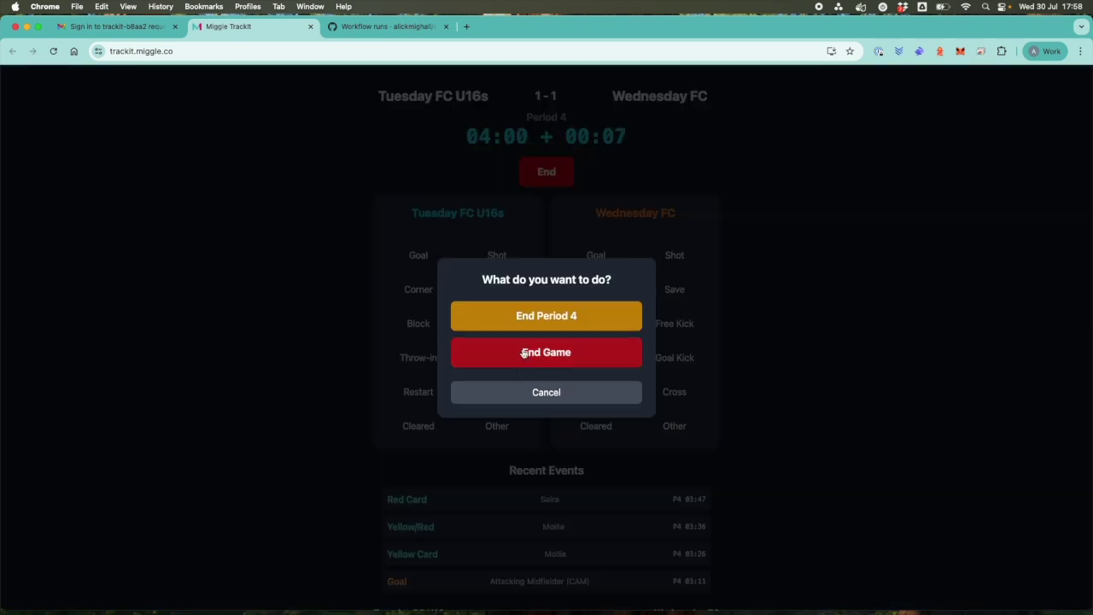
pyautogui.click(527, 320)
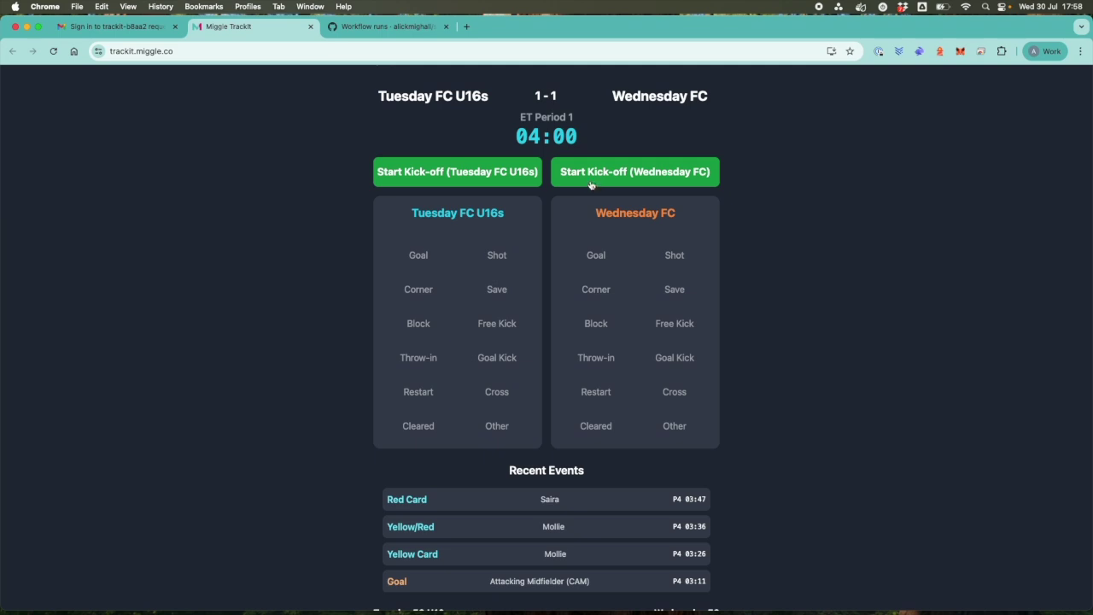
pyautogui.click(483, 181)
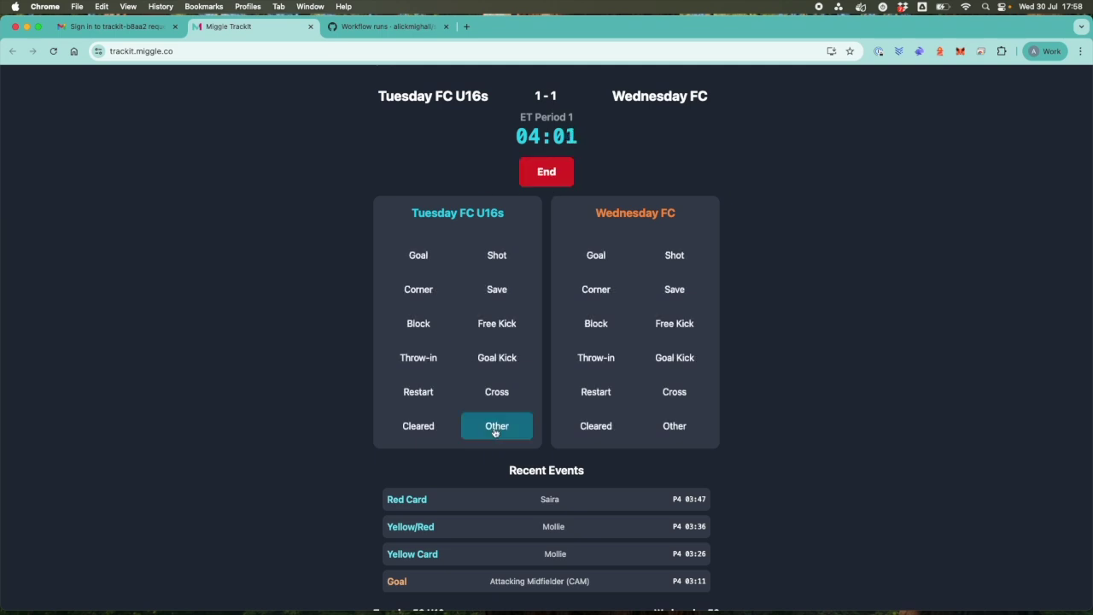
# Log a Tuesday FC U16s penalty saved by the goalkeeper, followed by a goal kick.
pyautogui.click(494, 429)
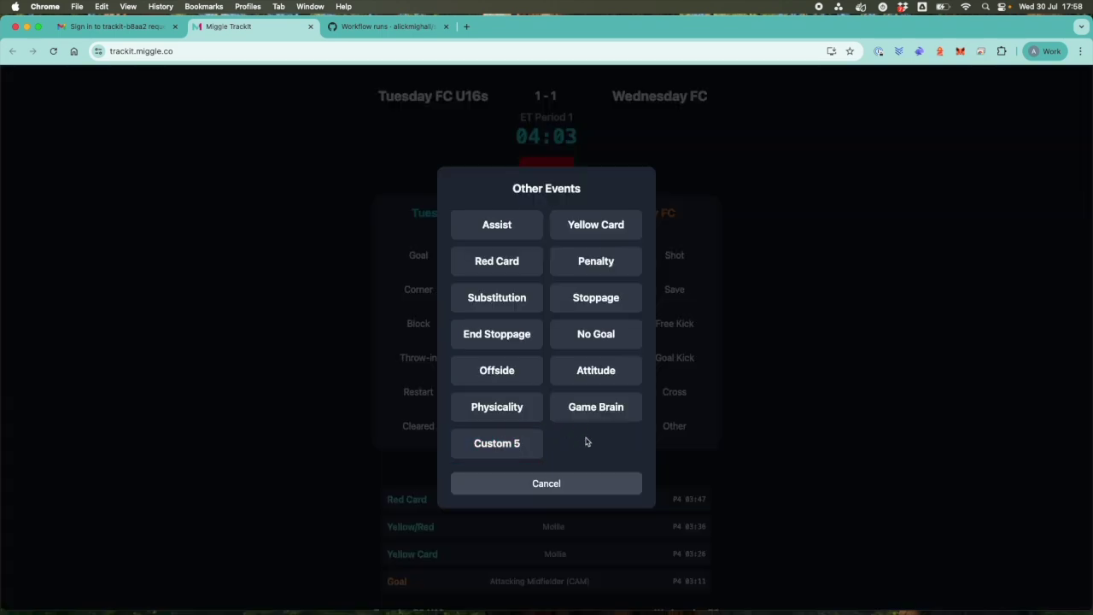
pyautogui.click(600, 262)
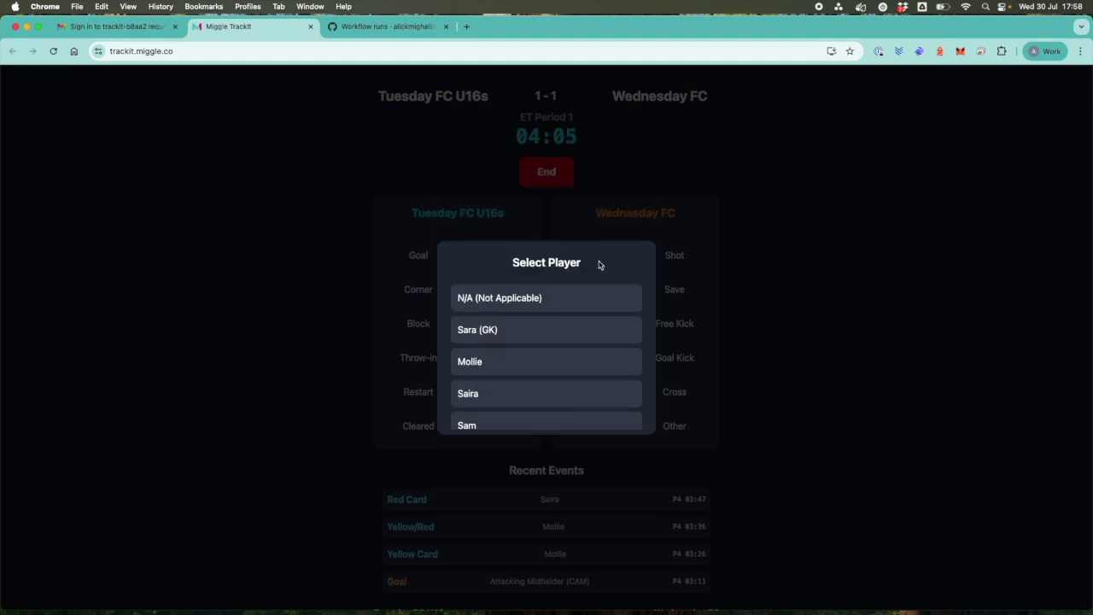
pyautogui.scroll(-2, 530, 381)
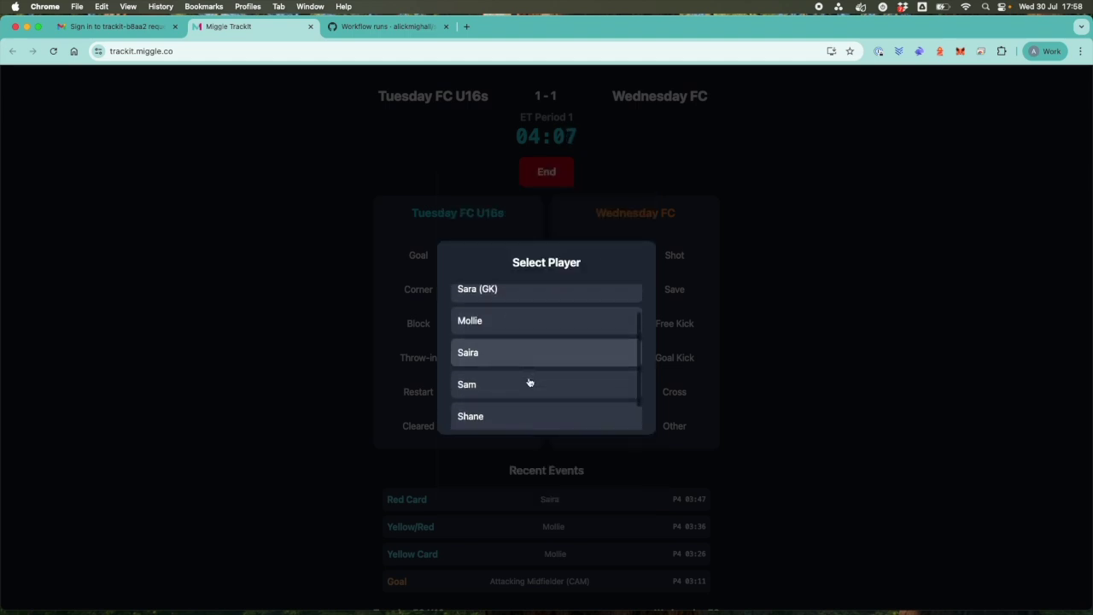
pyautogui.click(480, 418)
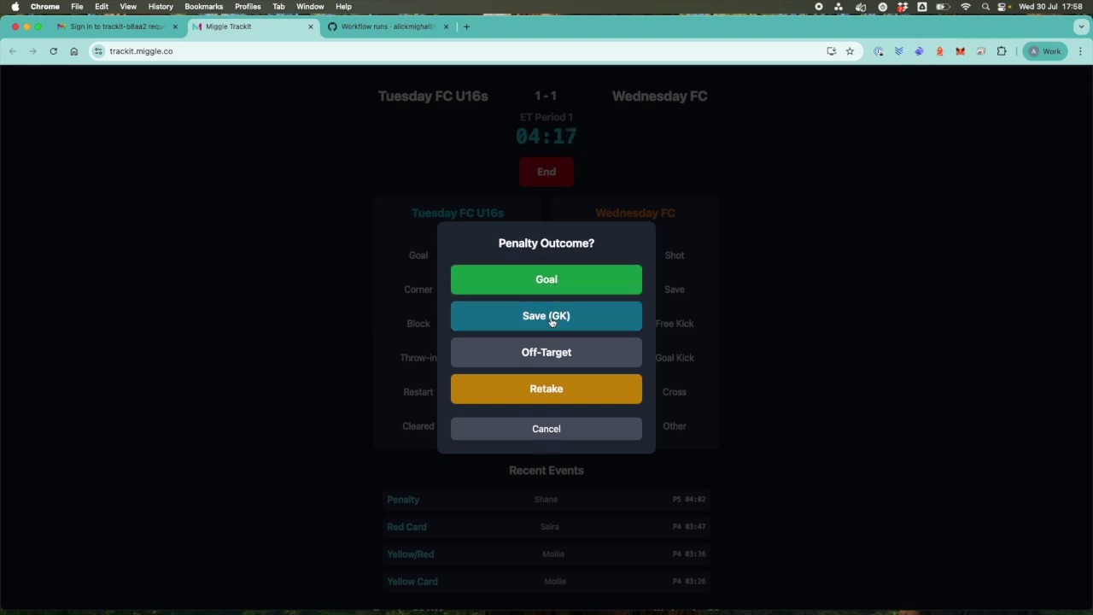
pyautogui.click(552, 321)
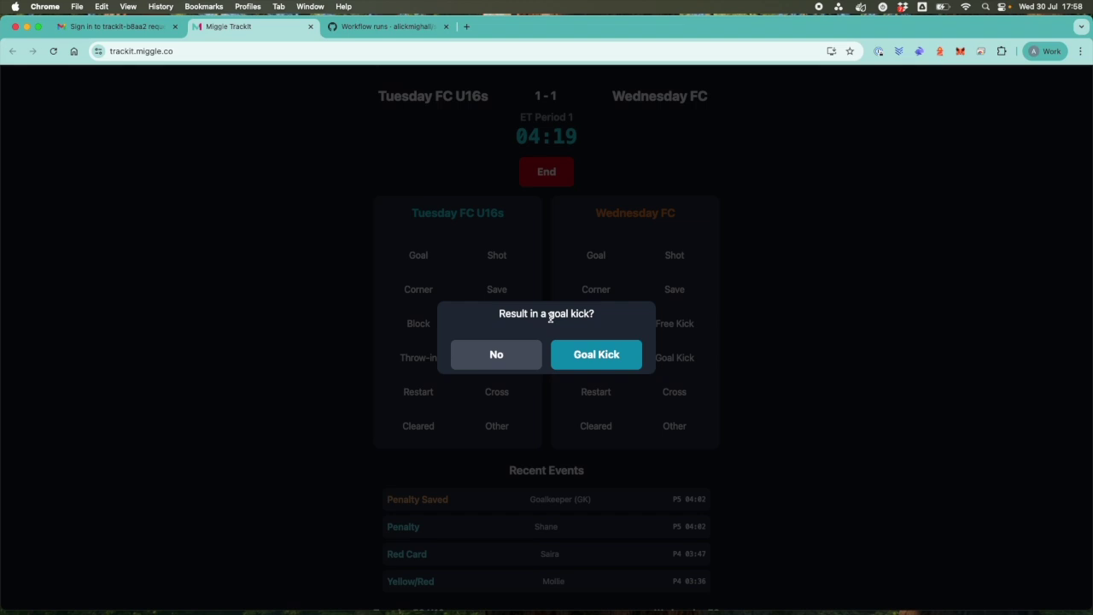
pyautogui.click(584, 358)
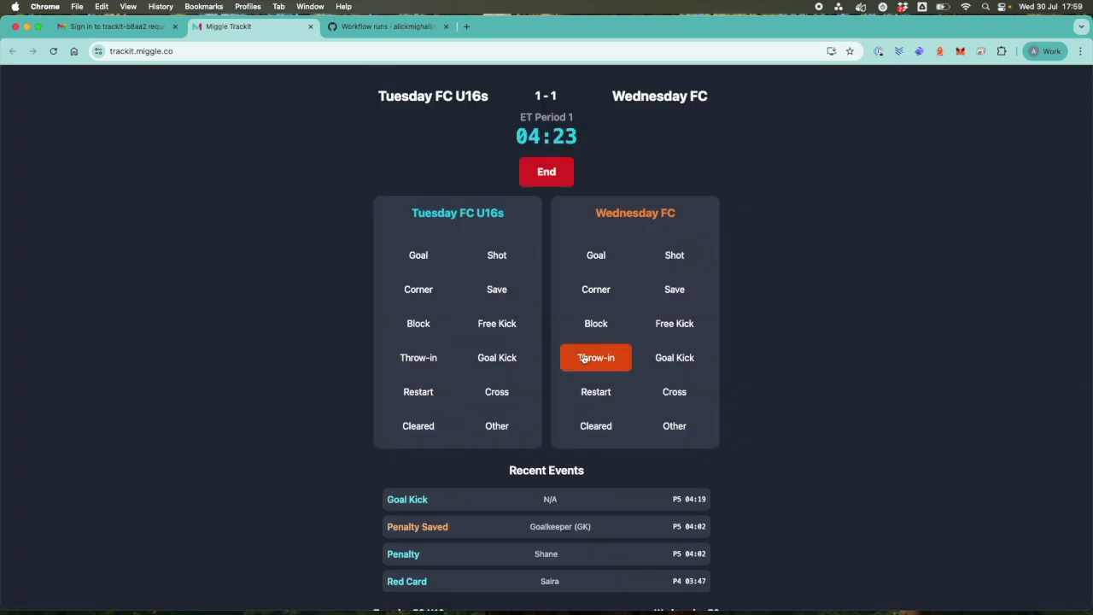
# Log a second Tuesday penalty by the same player as missed with a goal kick, then check the stats.
pyautogui.click(499, 426)
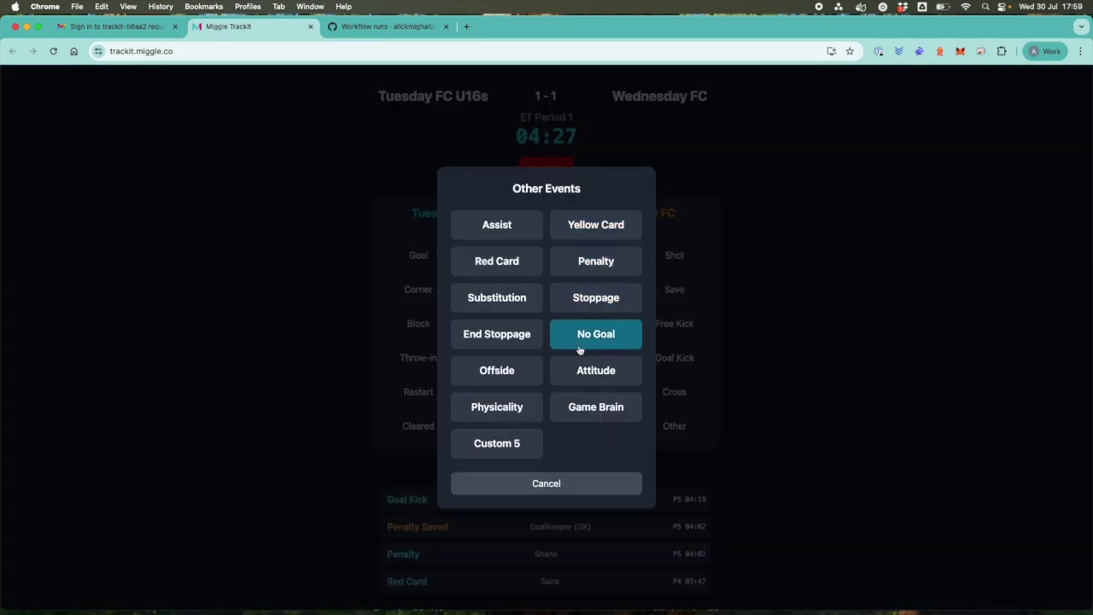
pyautogui.click(602, 264)
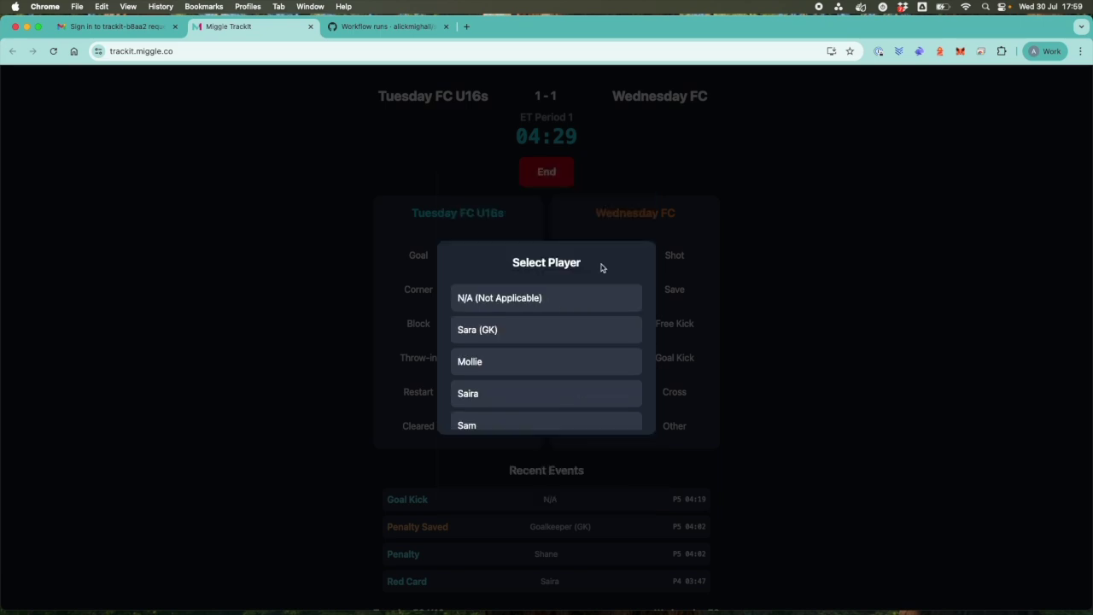
pyautogui.scroll(-3, 535, 373)
pyautogui.click(500, 411)
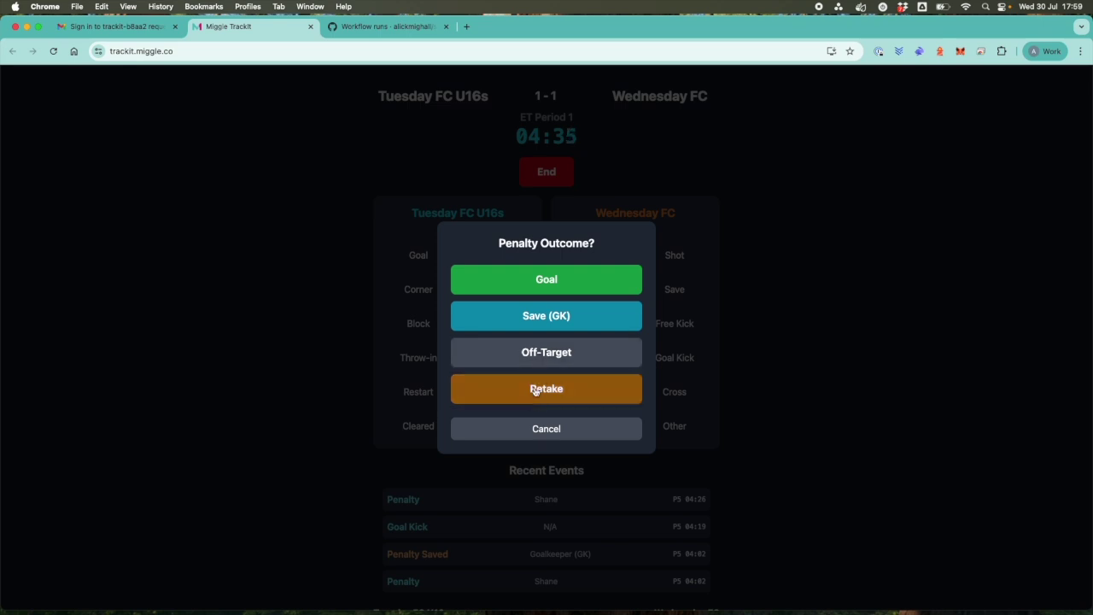
pyautogui.click(545, 352)
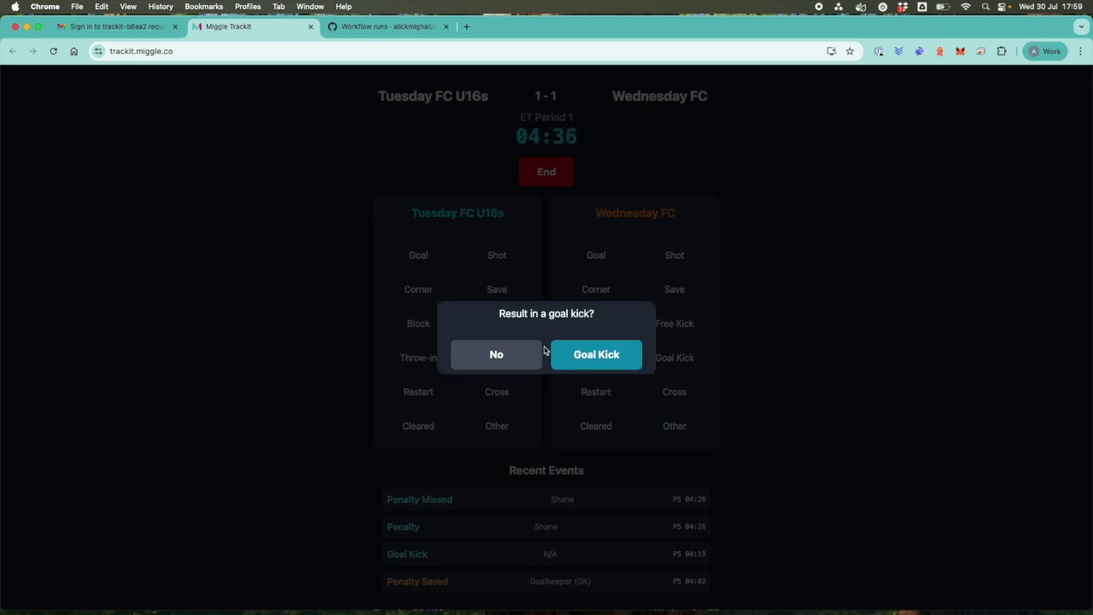
pyautogui.click(586, 356)
pyautogui.scroll(-3, 559, 437)
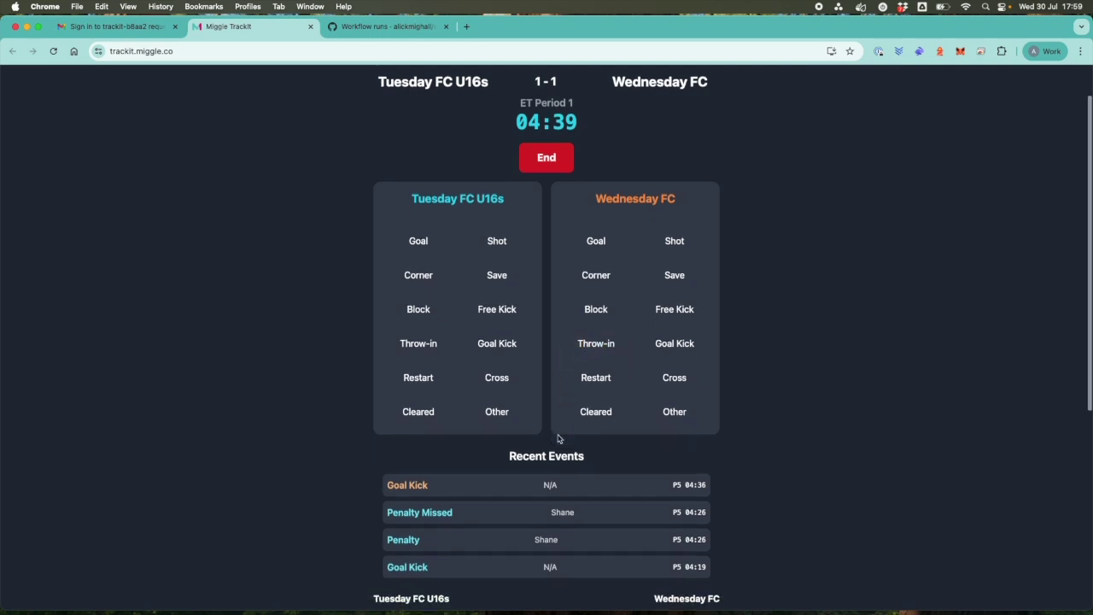
pyautogui.scroll(-3, 558, 437)
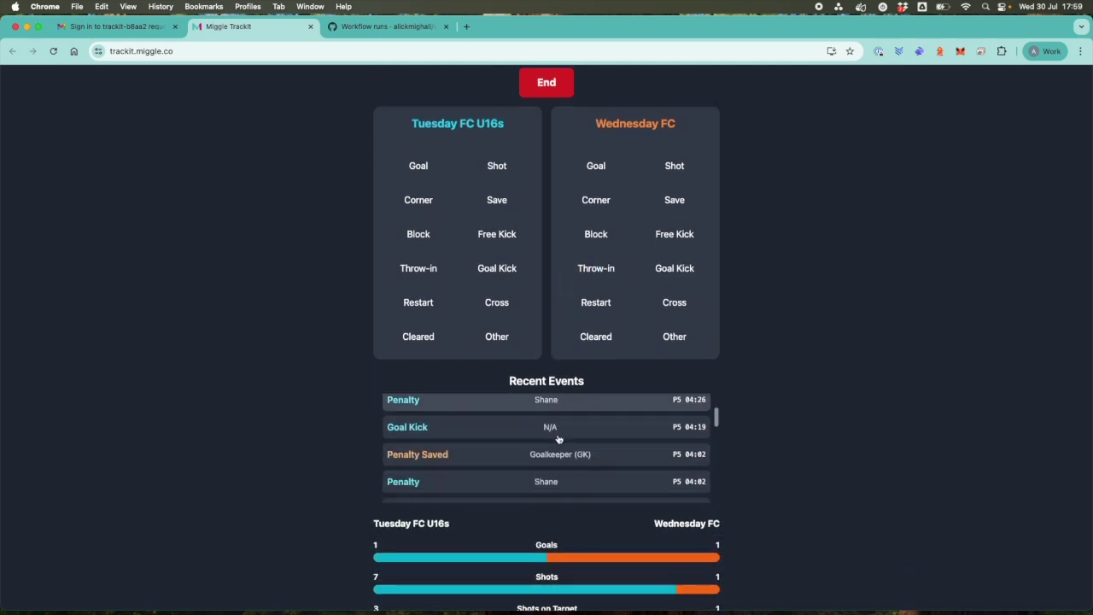
pyautogui.scroll(-1, 826, 493)
pyautogui.scroll(-3, 826, 493)
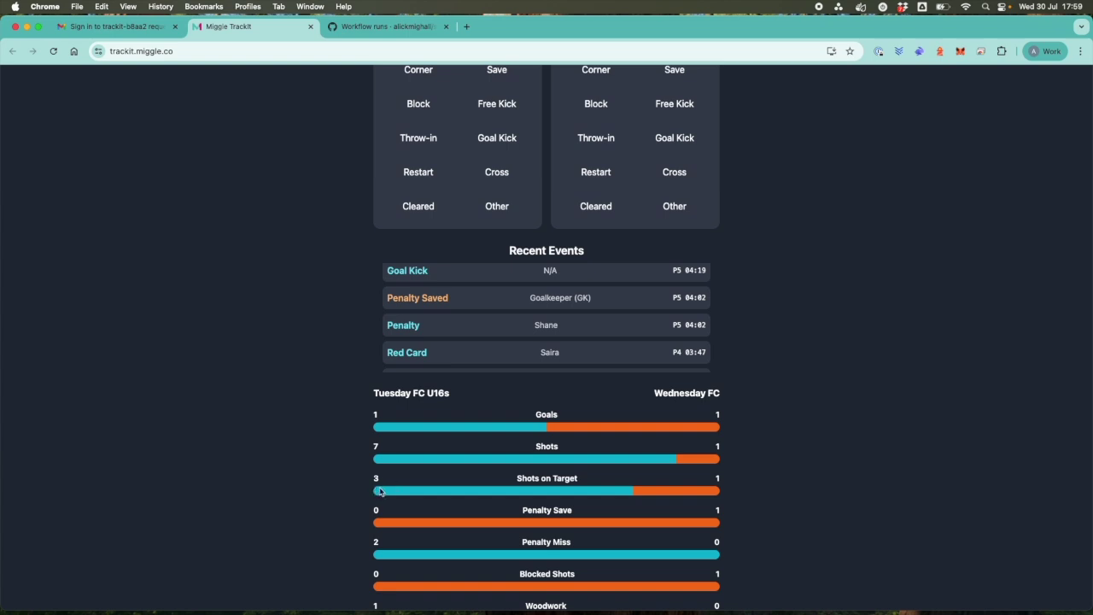
pyautogui.scroll(-1, 380, 491)
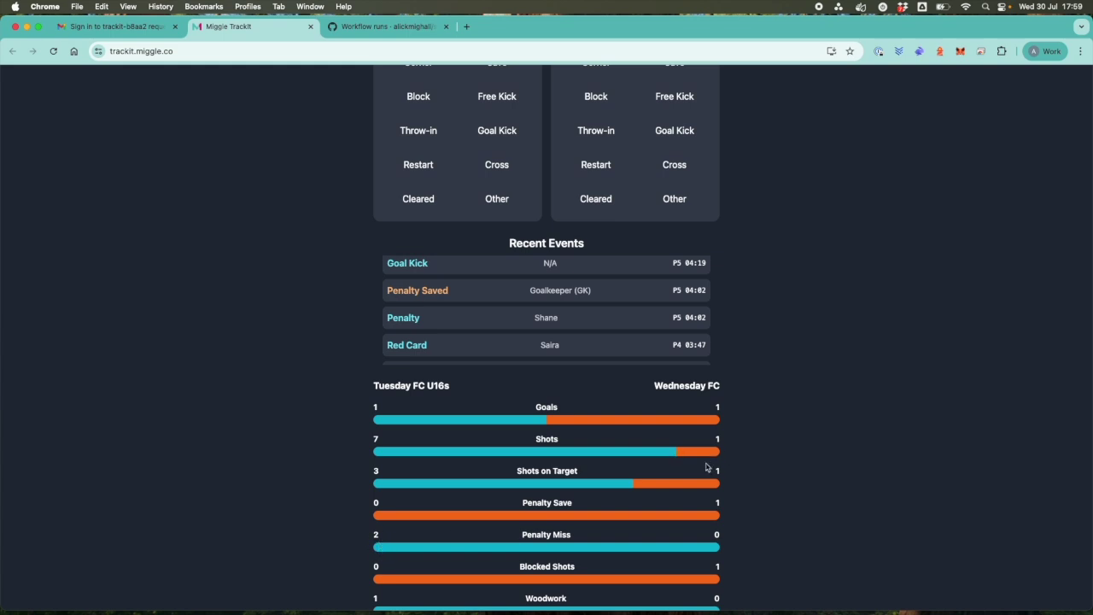
pyautogui.scroll(-1, 399, 553)
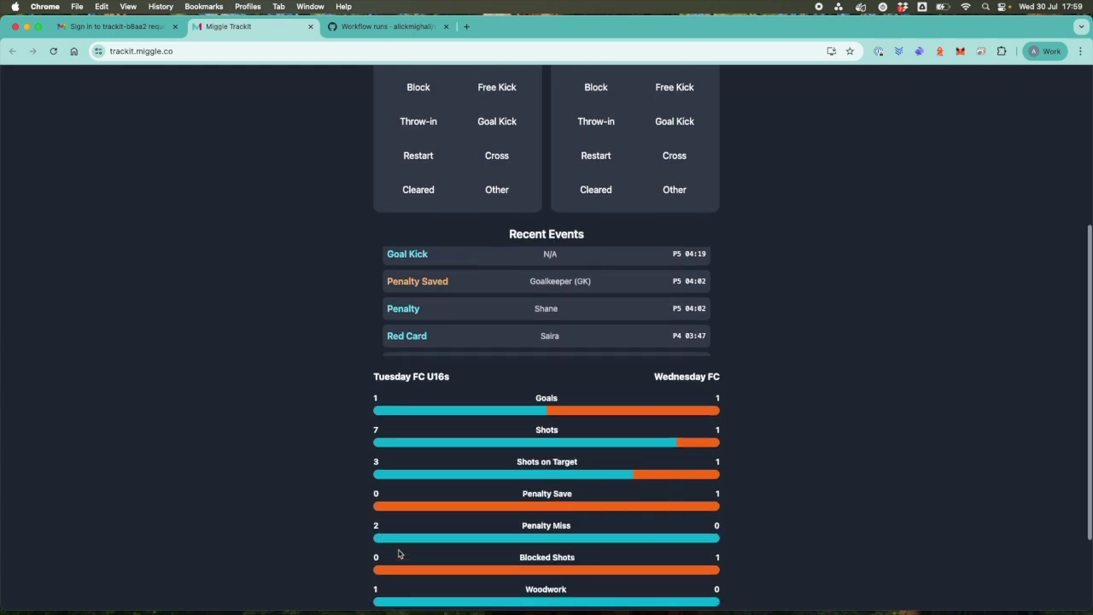
pyautogui.scroll(5, 398, 553)
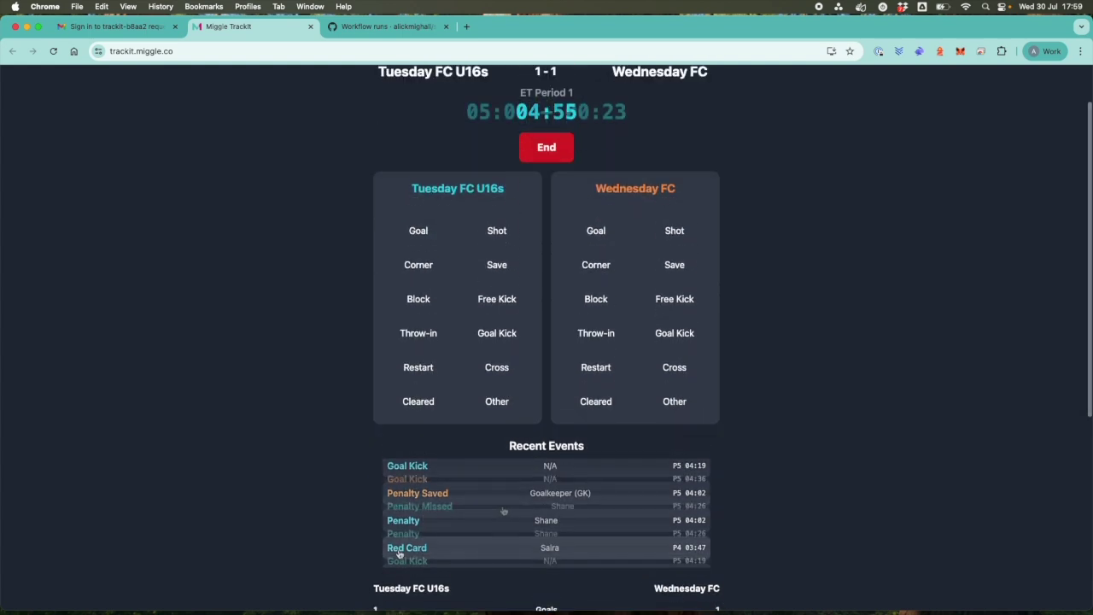
# Open the 04:26 Penalty Missed event and enter the note 'Deliberated on run up. Didn't work'.
pyautogui.click(561, 506)
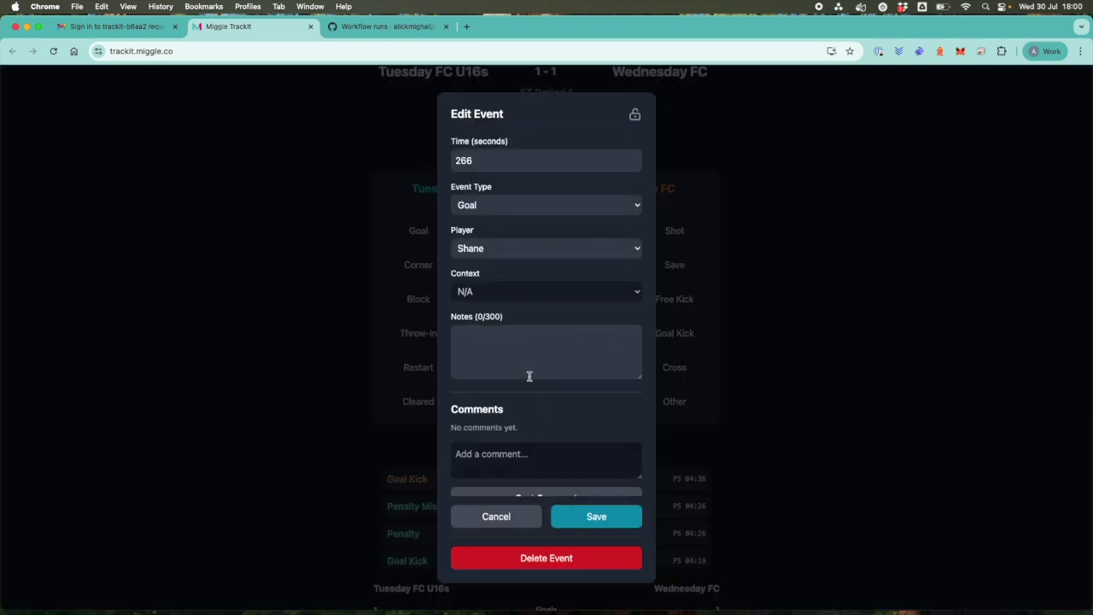
pyautogui.click(528, 365)
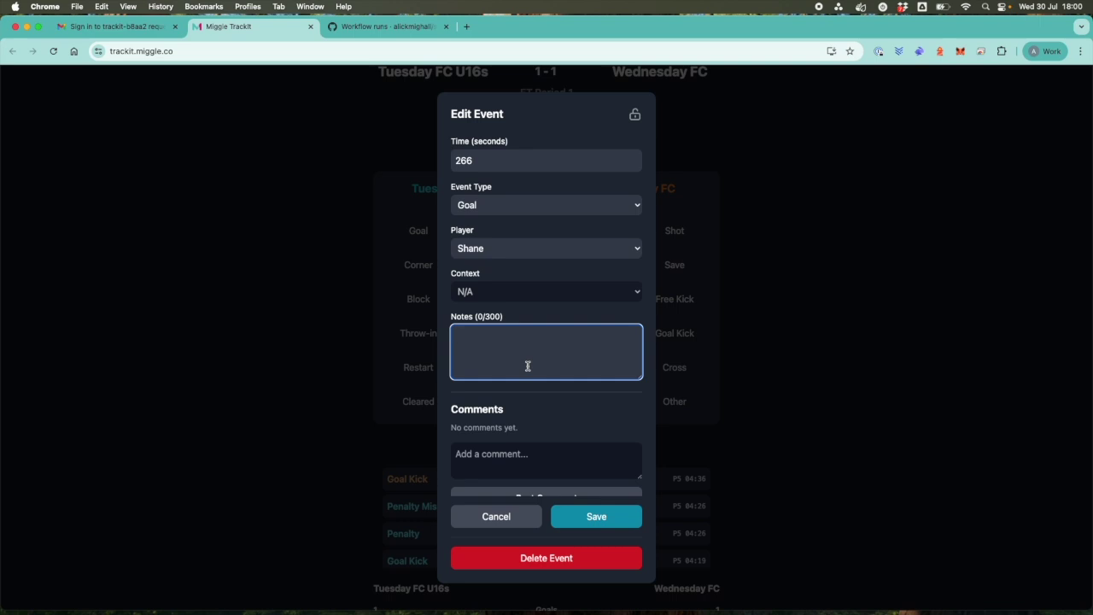
pyautogui.write("Deliberated on run up. Didn't work")
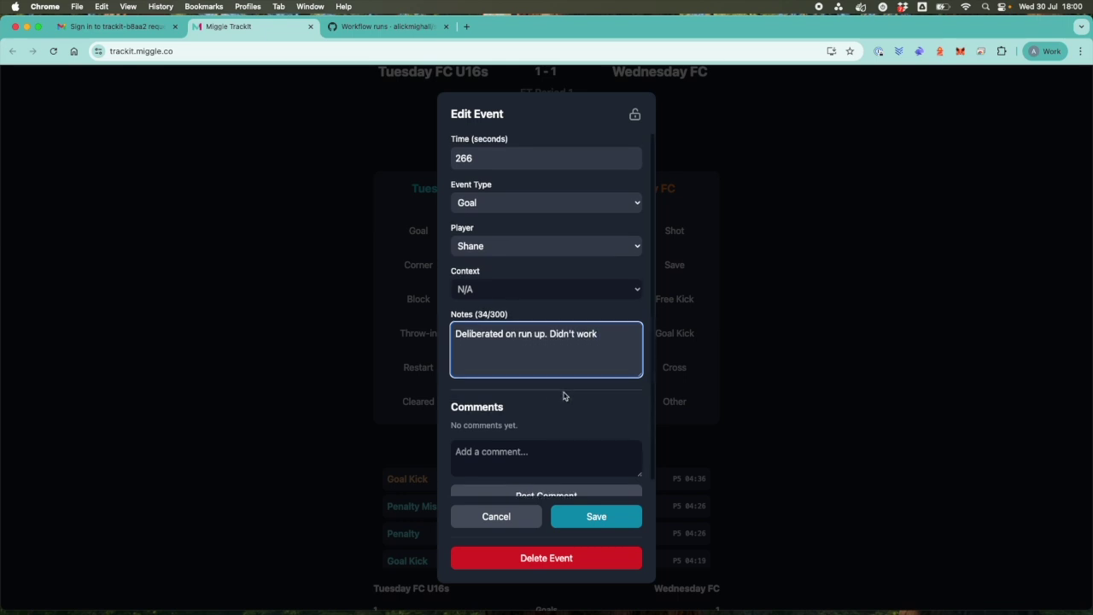
pyautogui.scroll(-1, 564, 394)
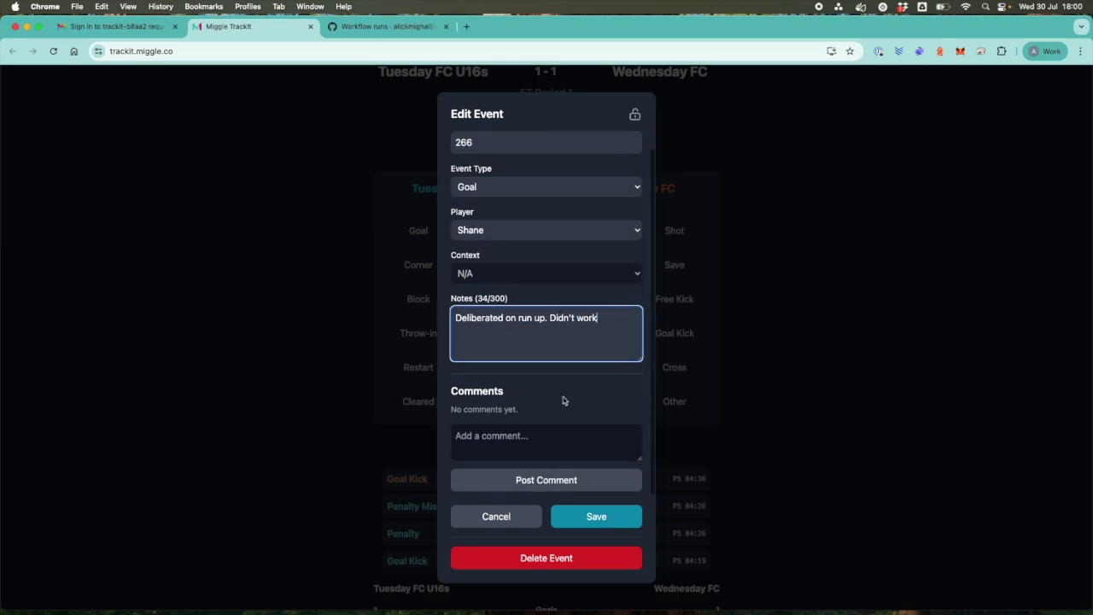
# Save the note, then post the comment 'Yes, she did this in the last match' on the missed penalty.
pyautogui.click(584, 518)
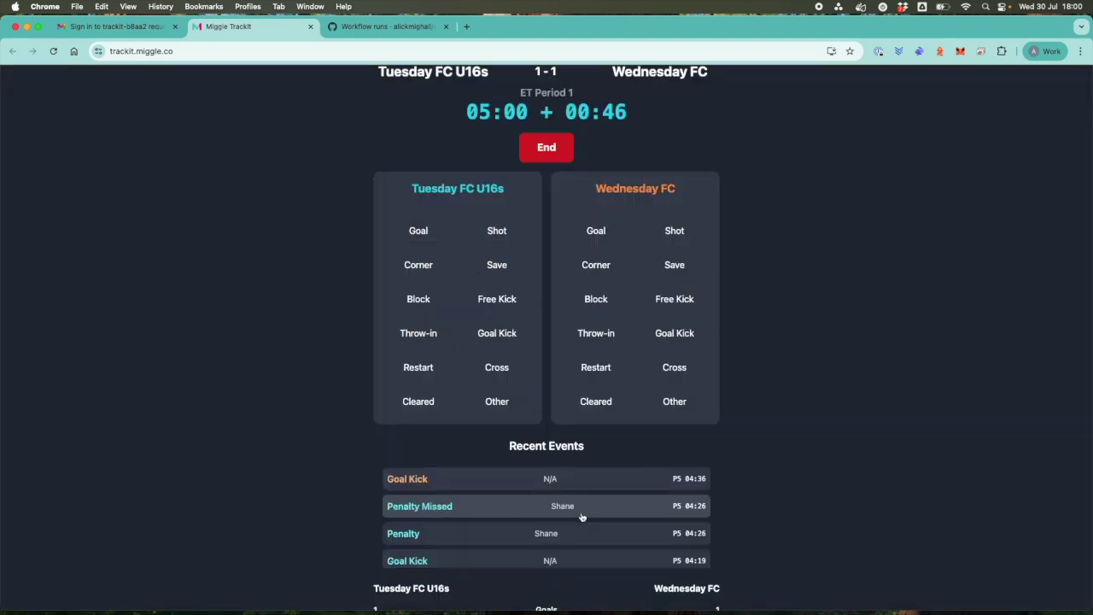
pyautogui.click(563, 505)
pyautogui.scroll(-2, 560, 401)
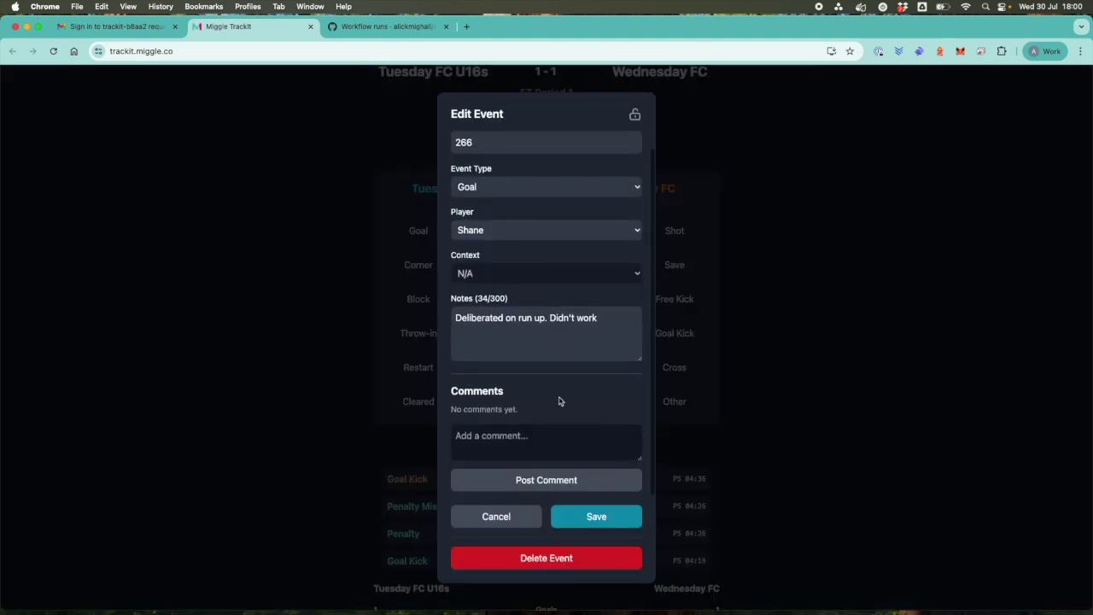
pyautogui.click(496, 444)
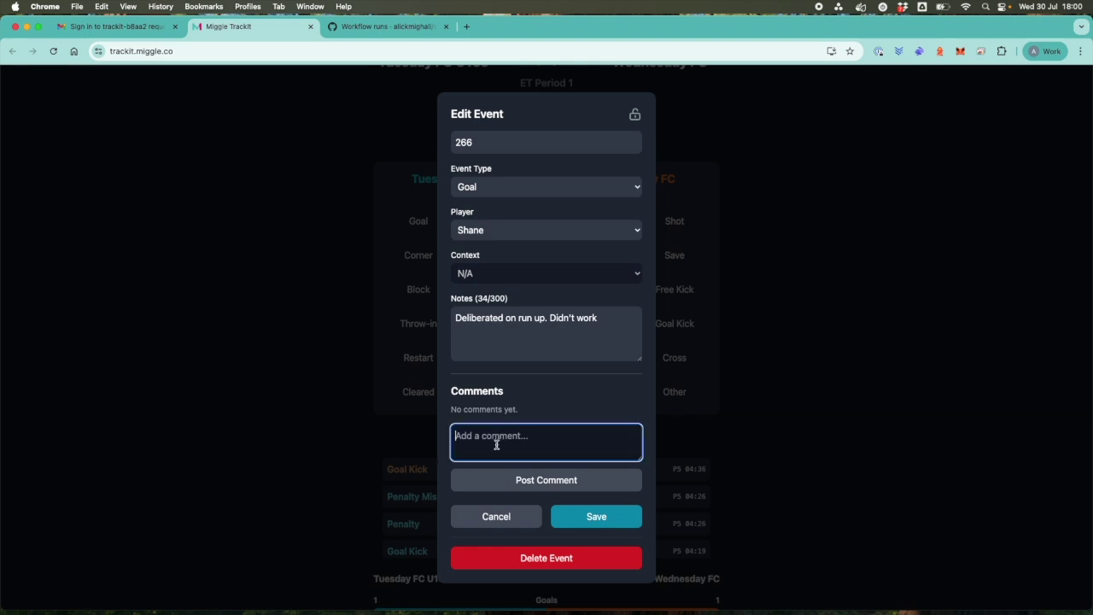
pyautogui.write('Yes, she did this in the last match')
pyautogui.click(521, 476)
# Edit the comment to append '- and got it wrong' and save it.
pyautogui.click(597, 416)
pyautogui.write('- and got it wrong')
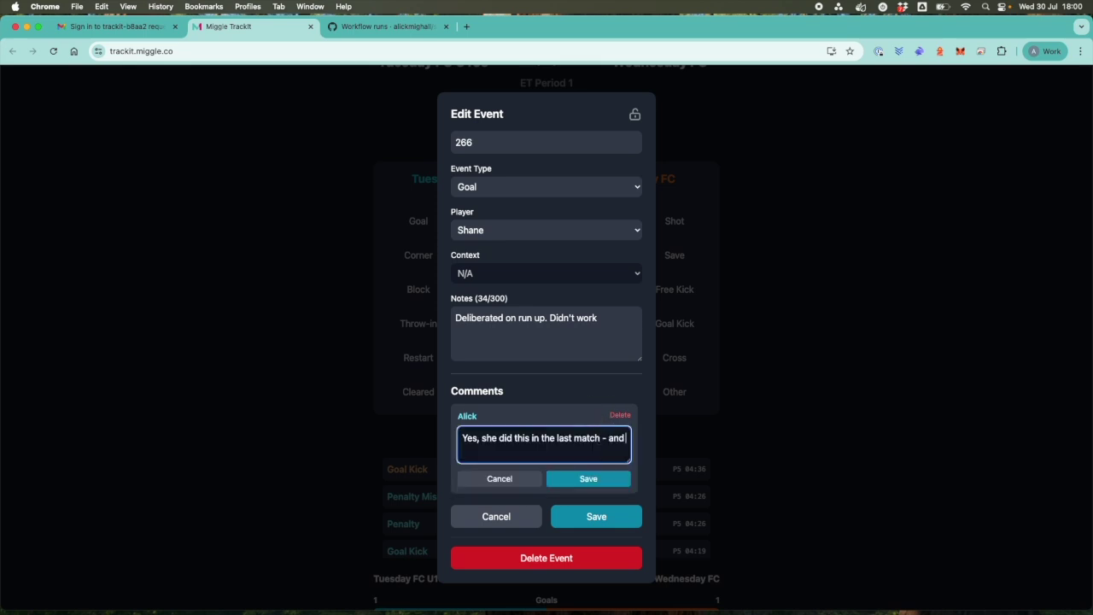
pyautogui.click(589, 479)
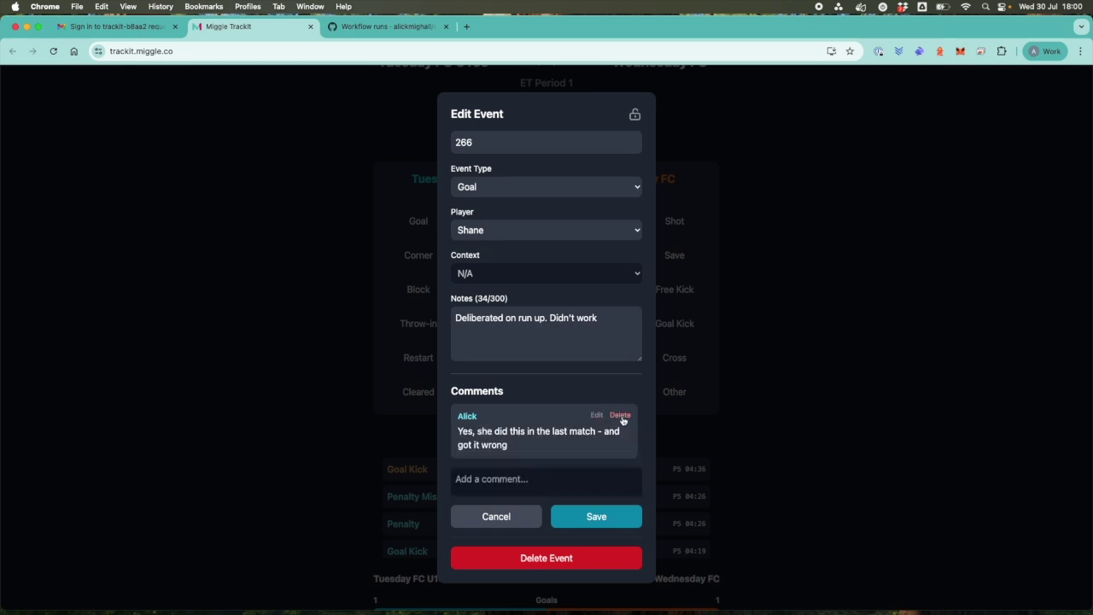
pyautogui.scroll(-2, 556, 460)
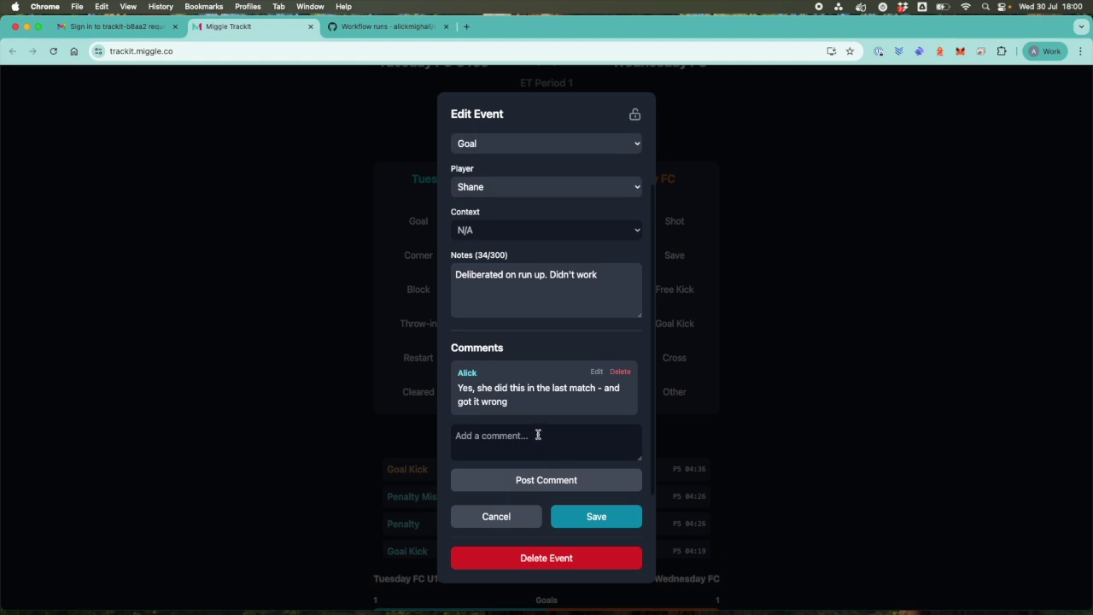
# Keep Shane as the player and change the missed penalty's time from 266 to 256 seconds.
pyautogui.scroll(3, 538, 437)
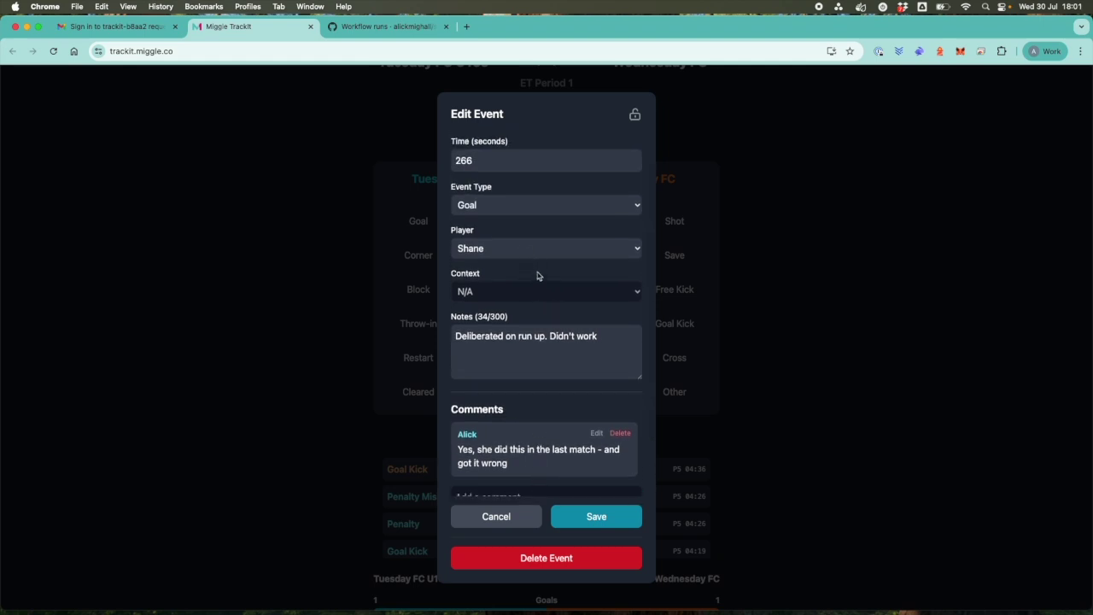
pyautogui.click(633, 249)
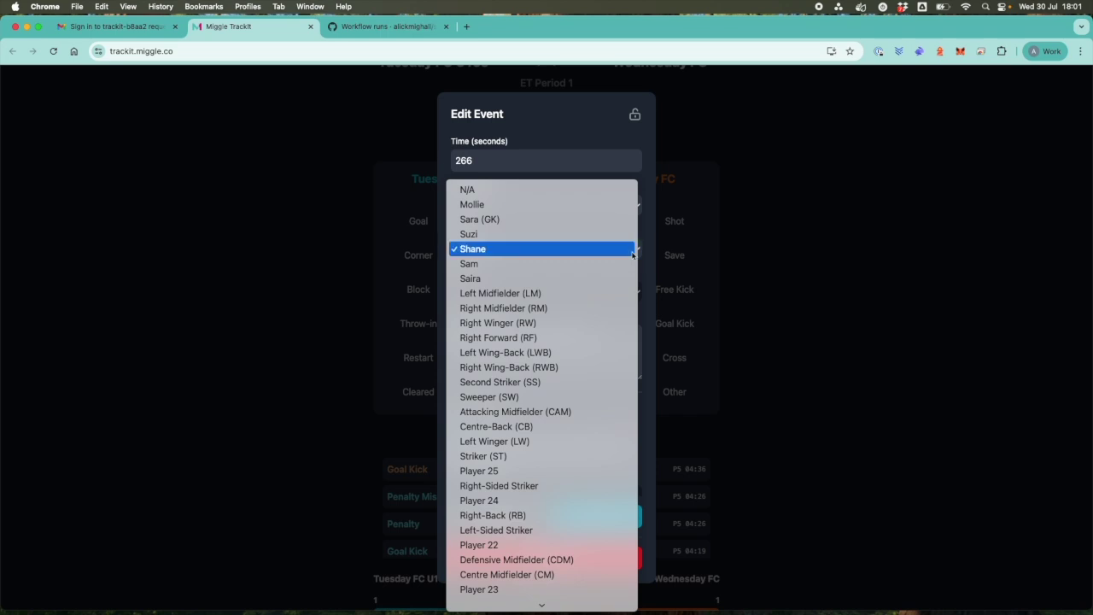
pyautogui.click(633, 250)
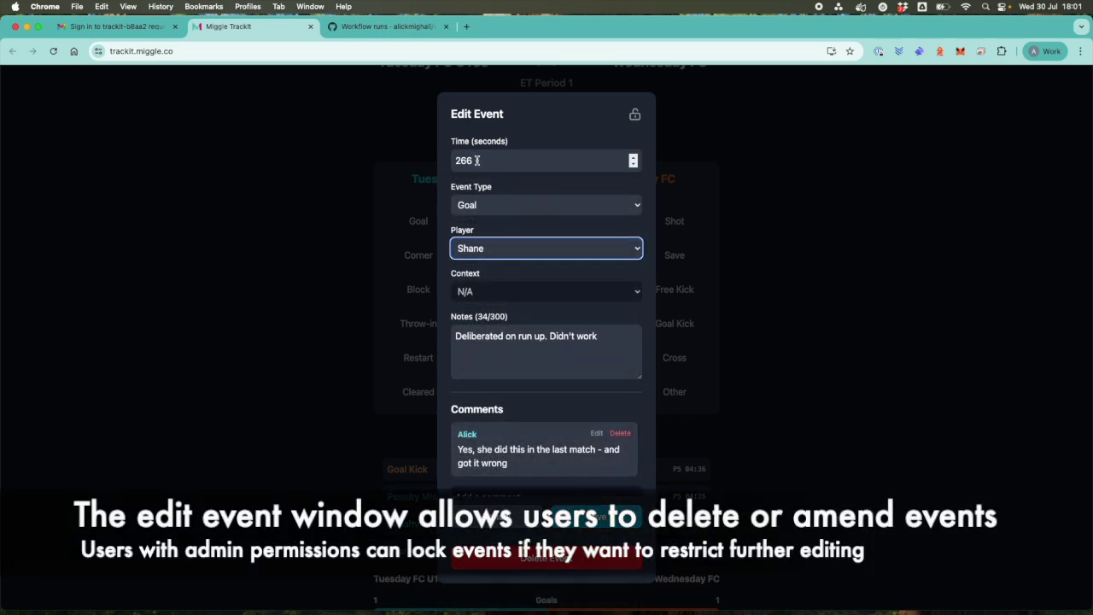
pyautogui.click(468, 160)
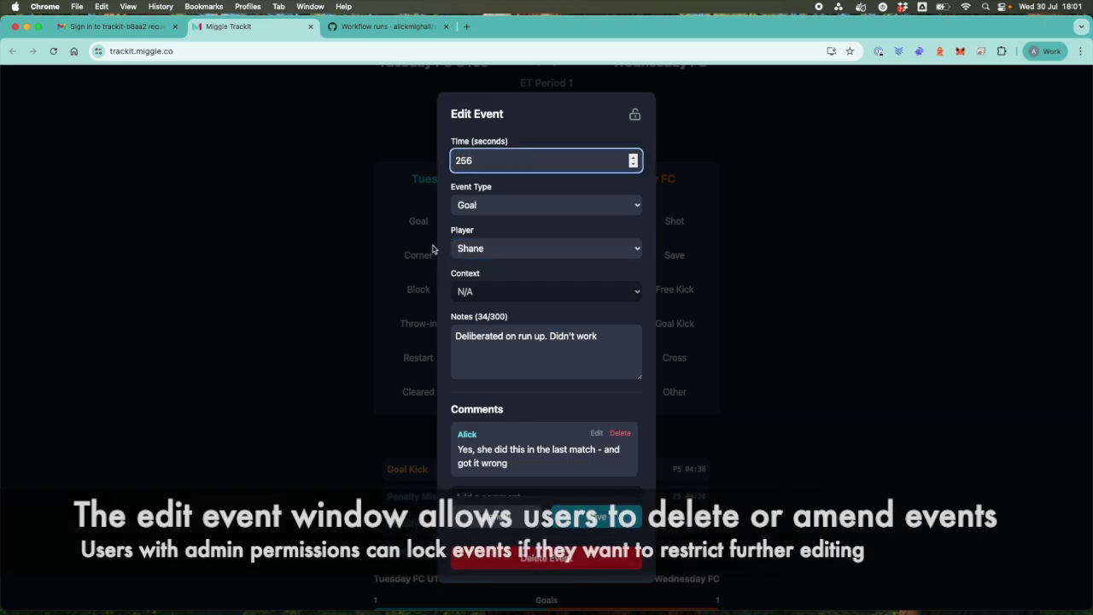
pyautogui.click(608, 517)
pyautogui.scroll(-2, 586, 436)
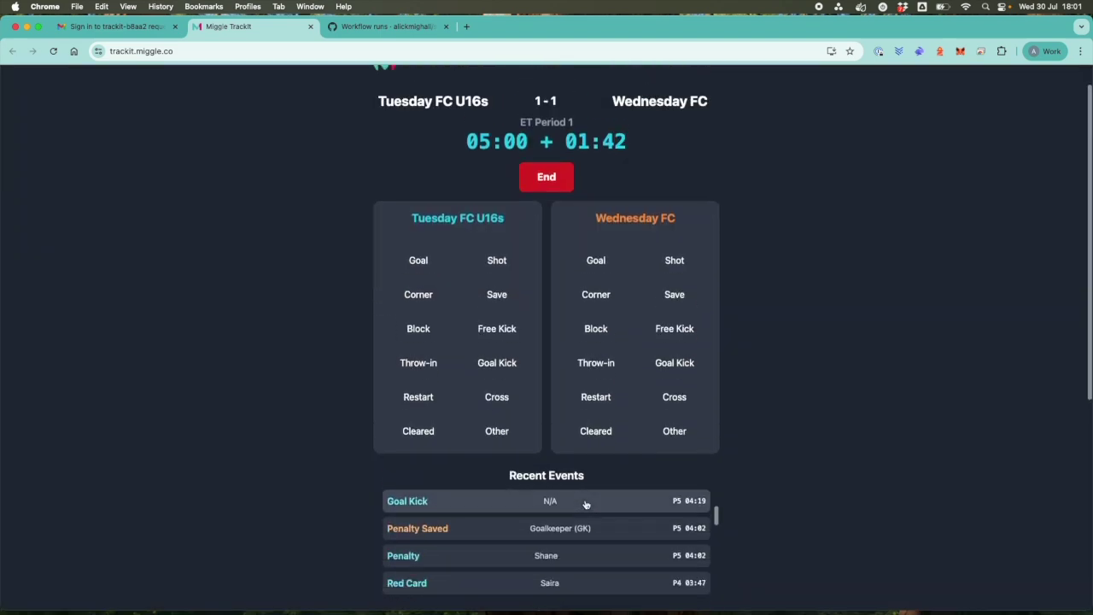
# End Period 1, then end the game to reach the 1-1 match summary.
pyautogui.click(548, 181)
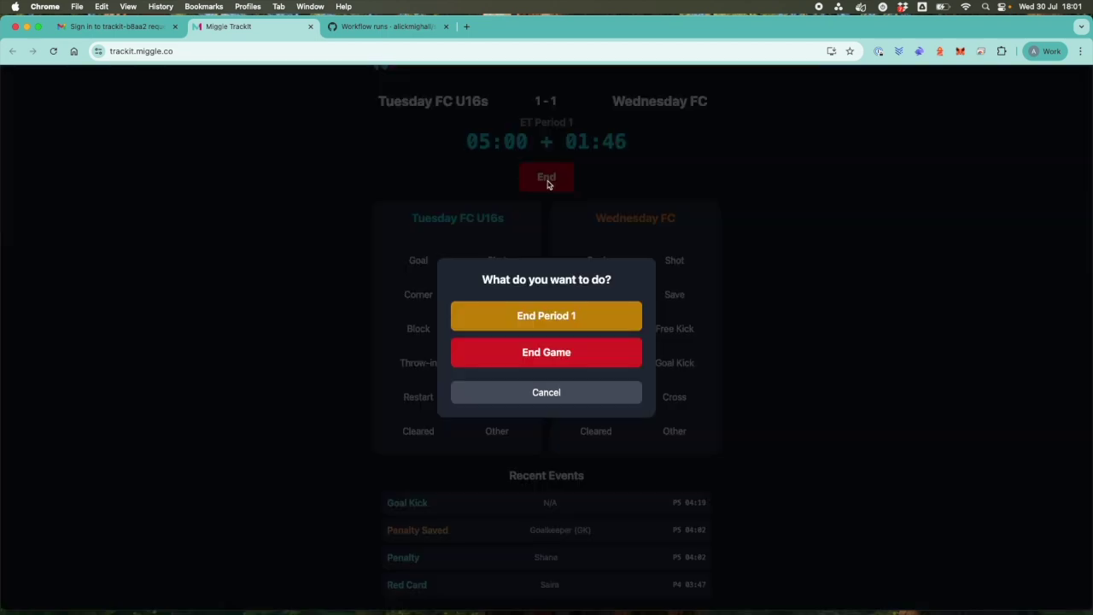
pyautogui.click(543, 317)
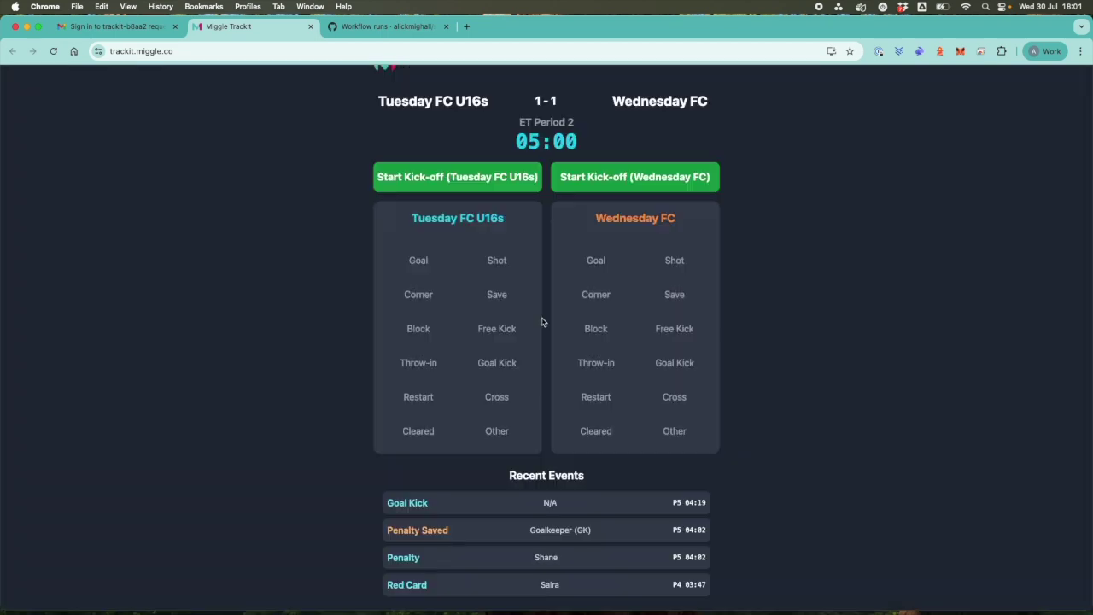
pyautogui.scroll(1, 543, 322)
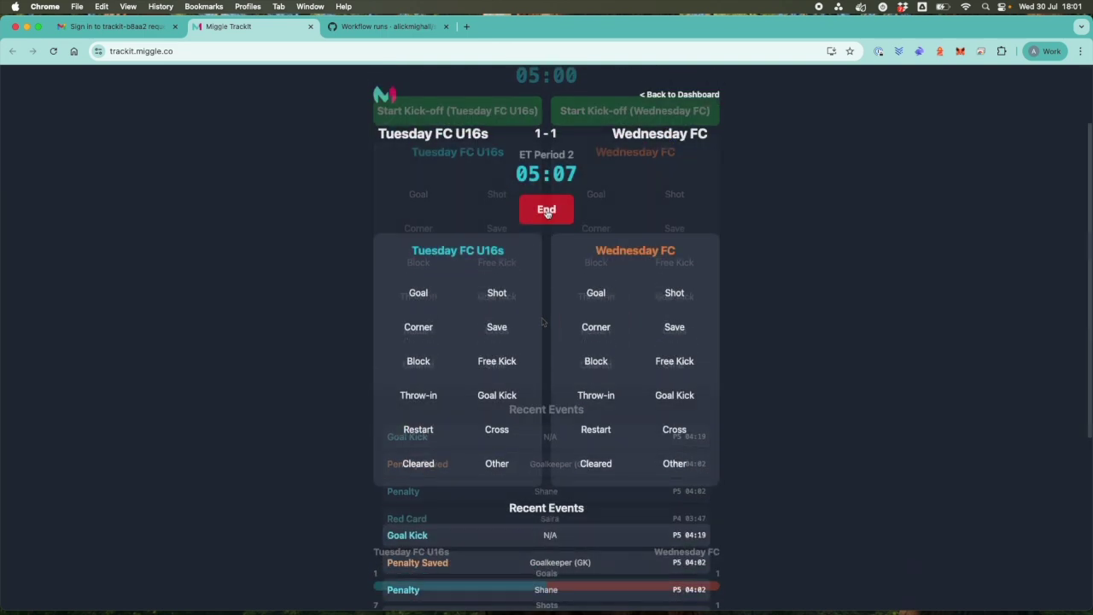
pyautogui.click(546, 211)
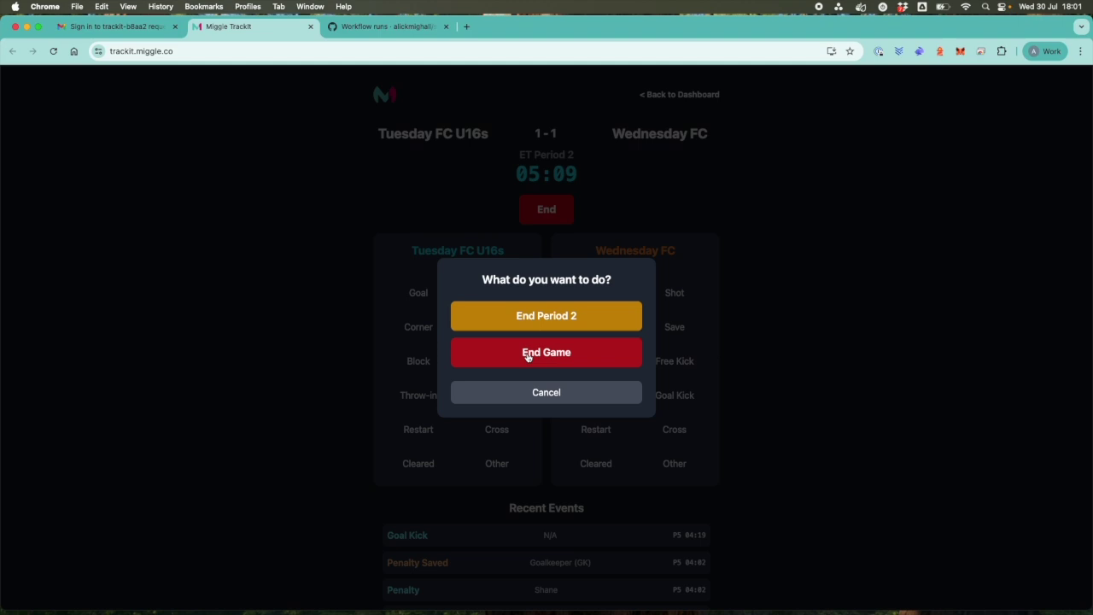
pyautogui.click(528, 357)
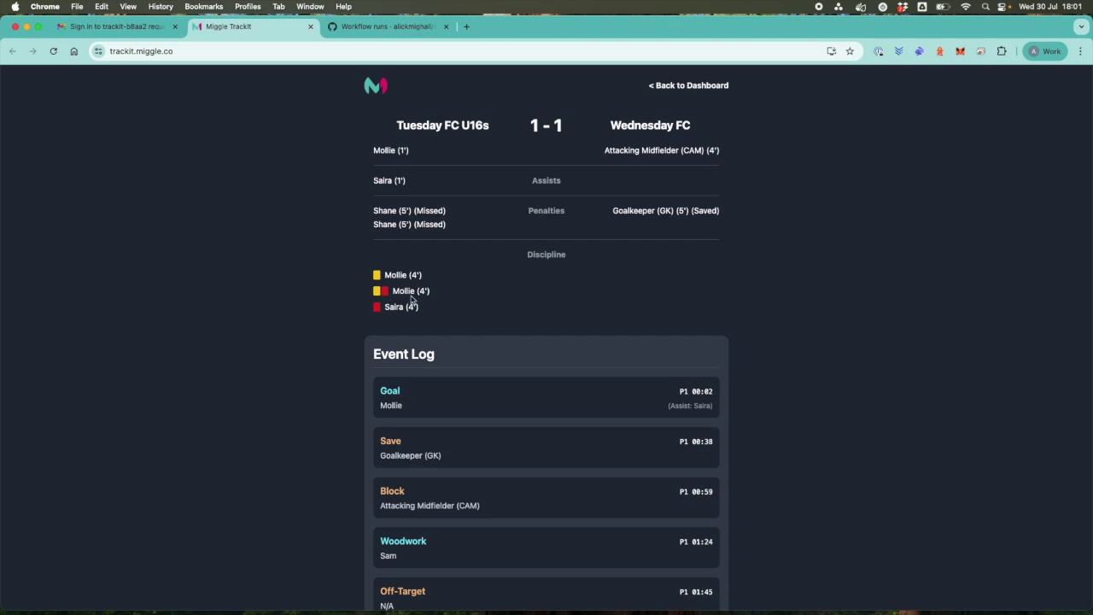
pyautogui.scroll(-1, 411, 299)
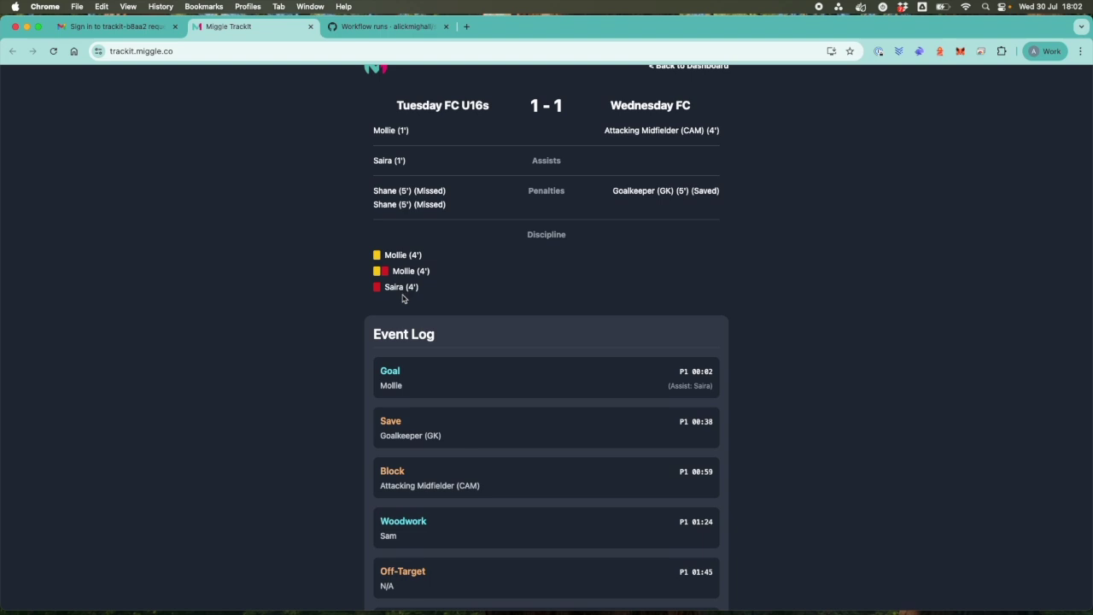
pyautogui.scroll(-5, 401, 299)
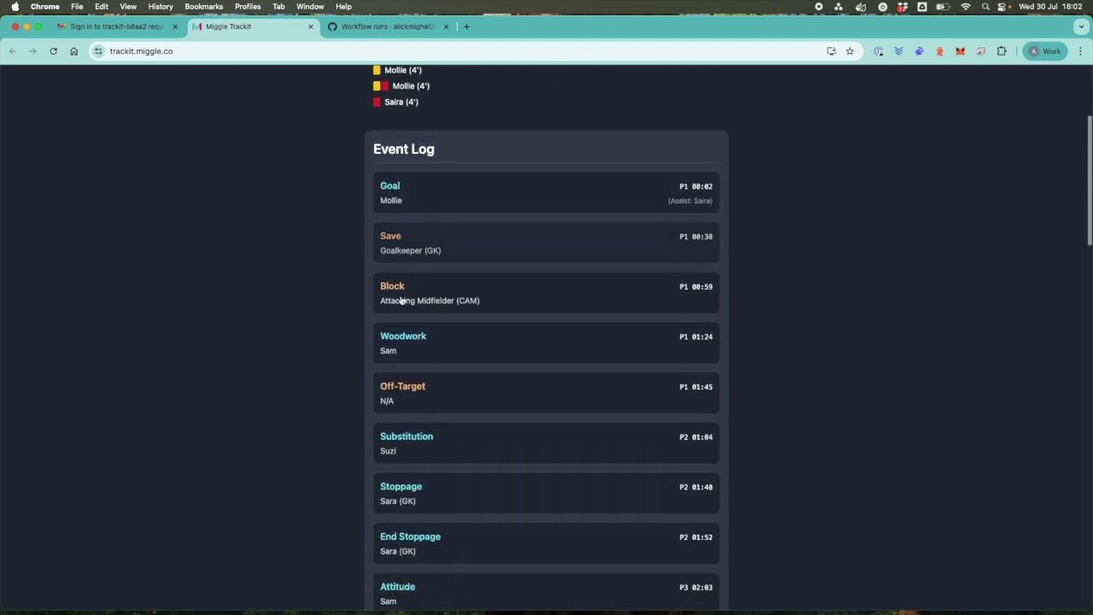
pyautogui.scroll(-9, 401, 299)
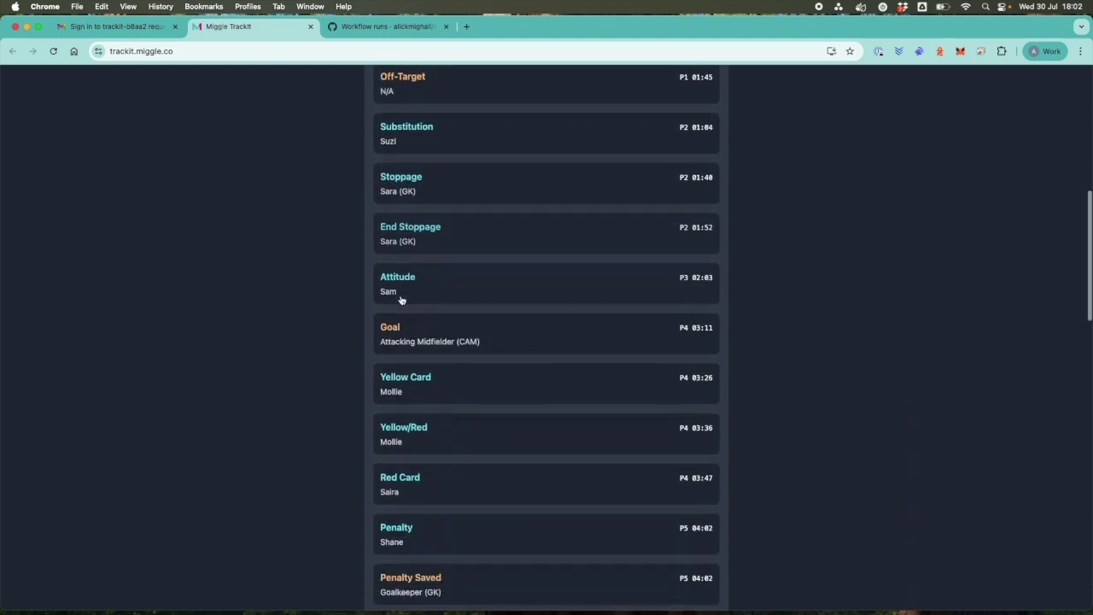
pyautogui.scroll(-4, 401, 299)
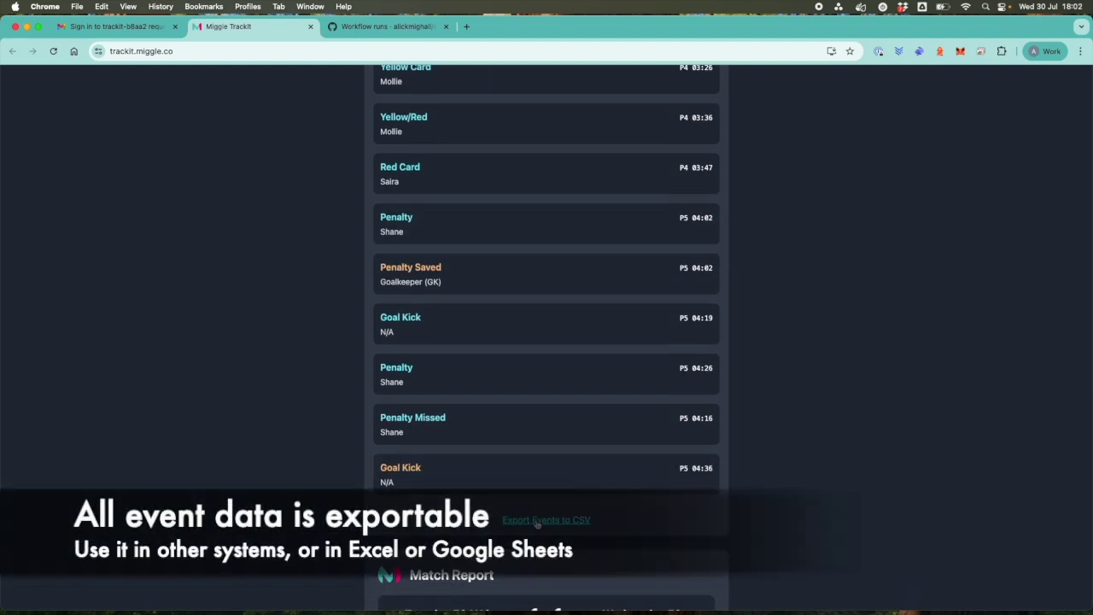
pyautogui.scroll(-8, 536, 524)
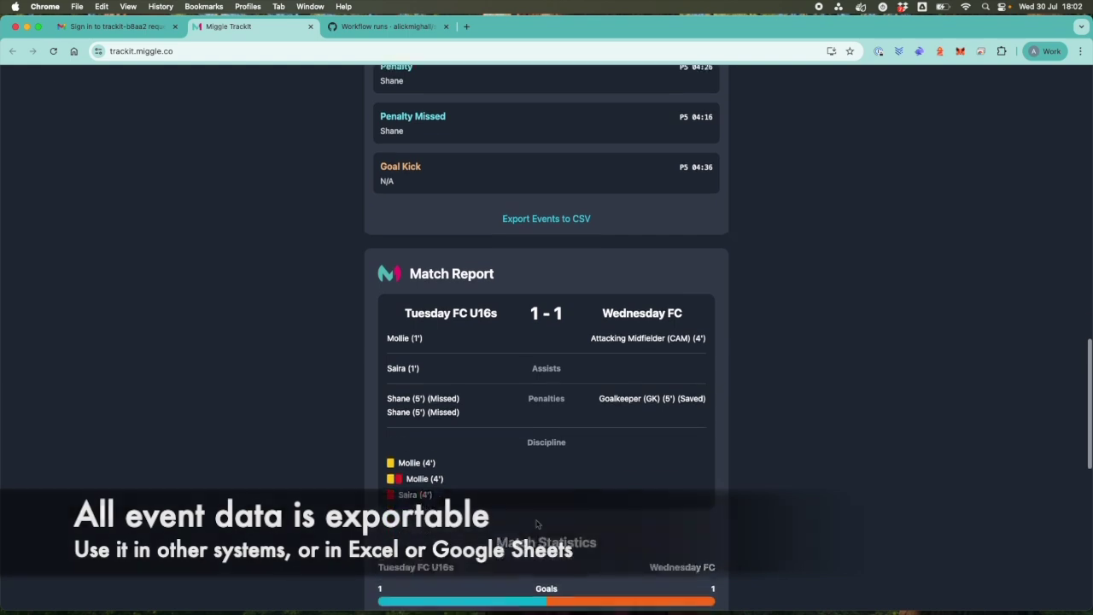
pyautogui.scroll(-7, 537, 524)
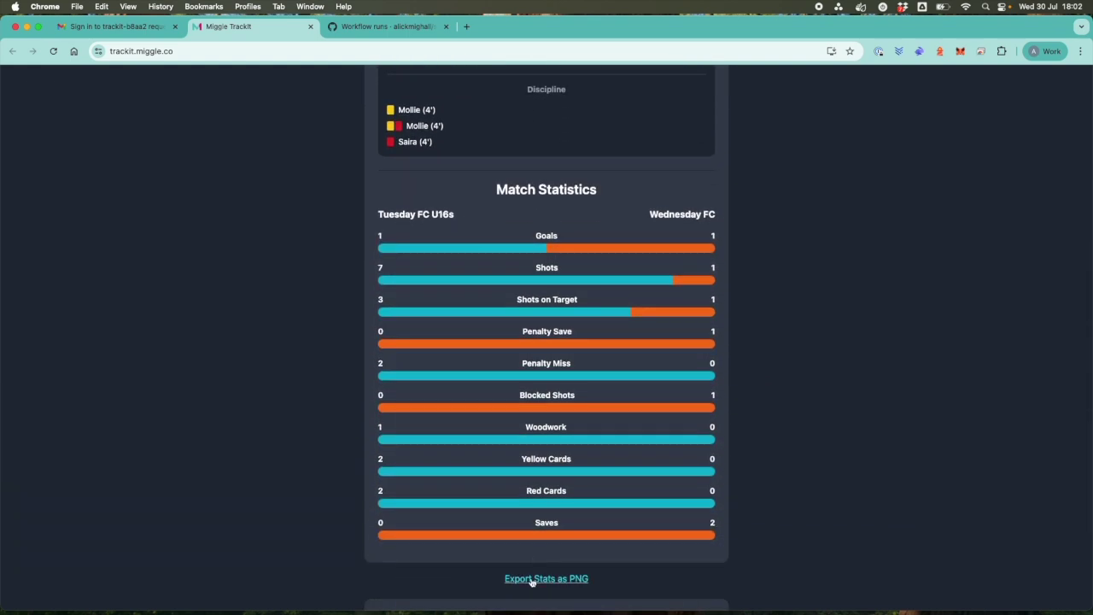
# Export the match stats as match-stats (23).png, view it in Preview, then close it.
pyautogui.click(532, 578)
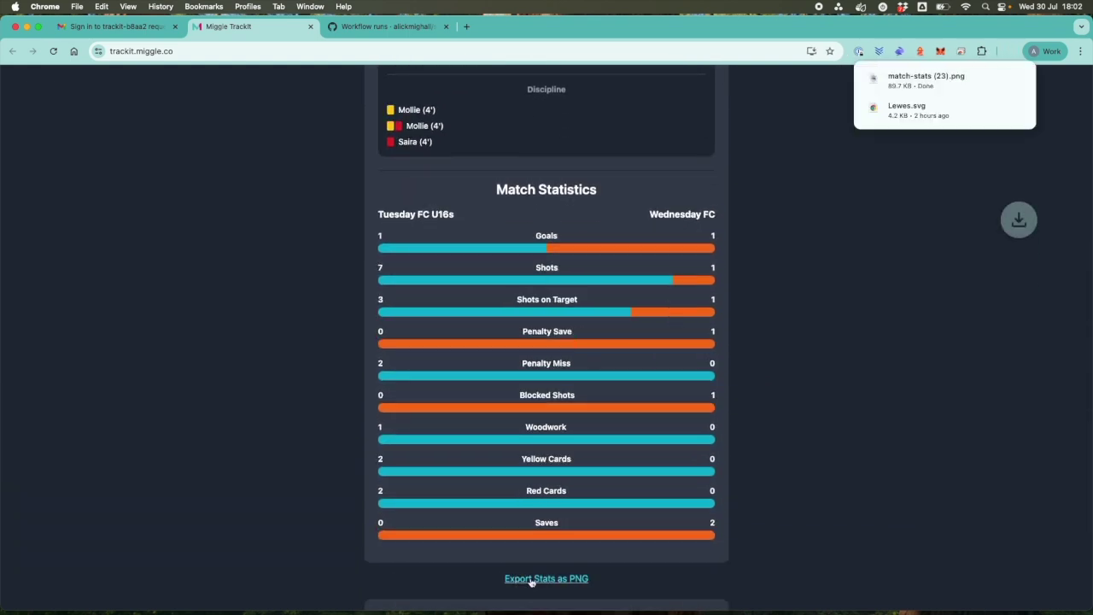
pyautogui.click(897, 87)
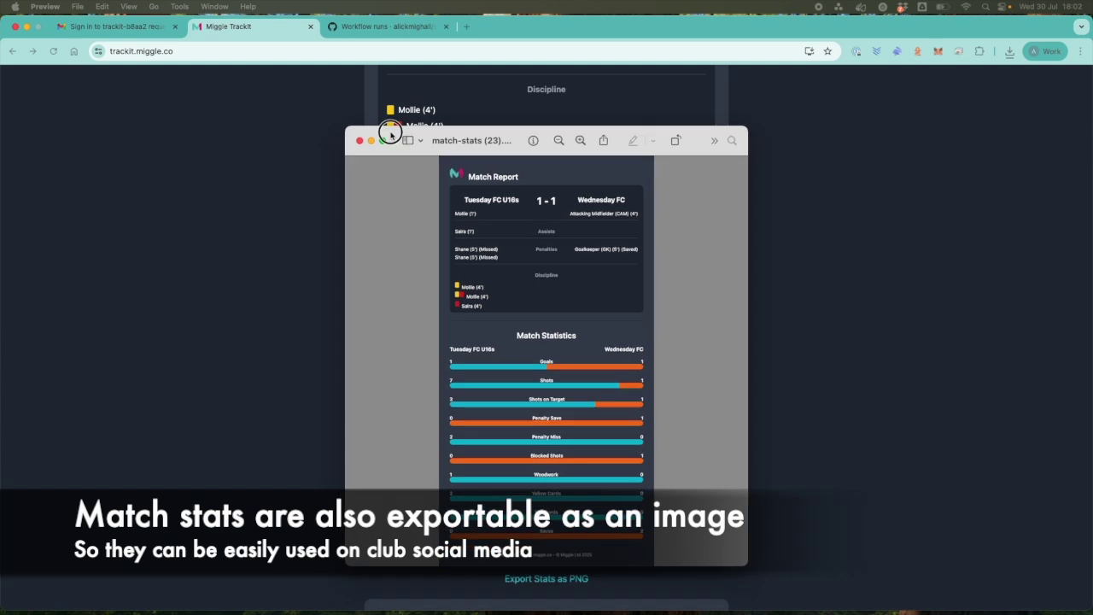
pyautogui.moveTo(390, 134); pyautogui.dragTo(392, 120)
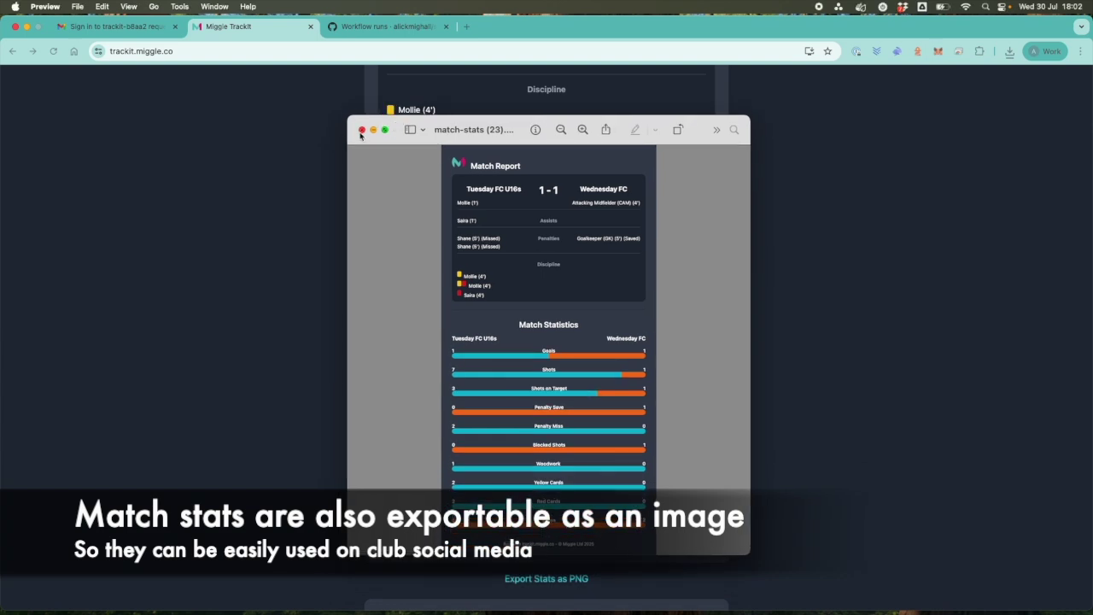
pyautogui.click(362, 126)
pyautogui.scroll(-5, 310, 370)
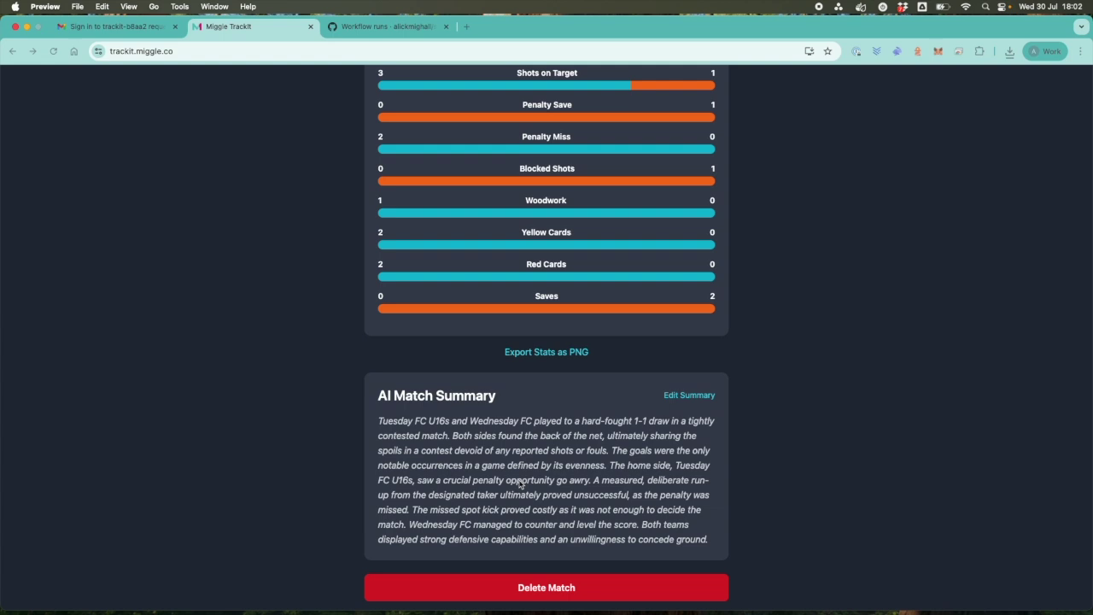
# Switch the draw's AI Match Summary text into edit mode.
pyautogui.click(683, 404)
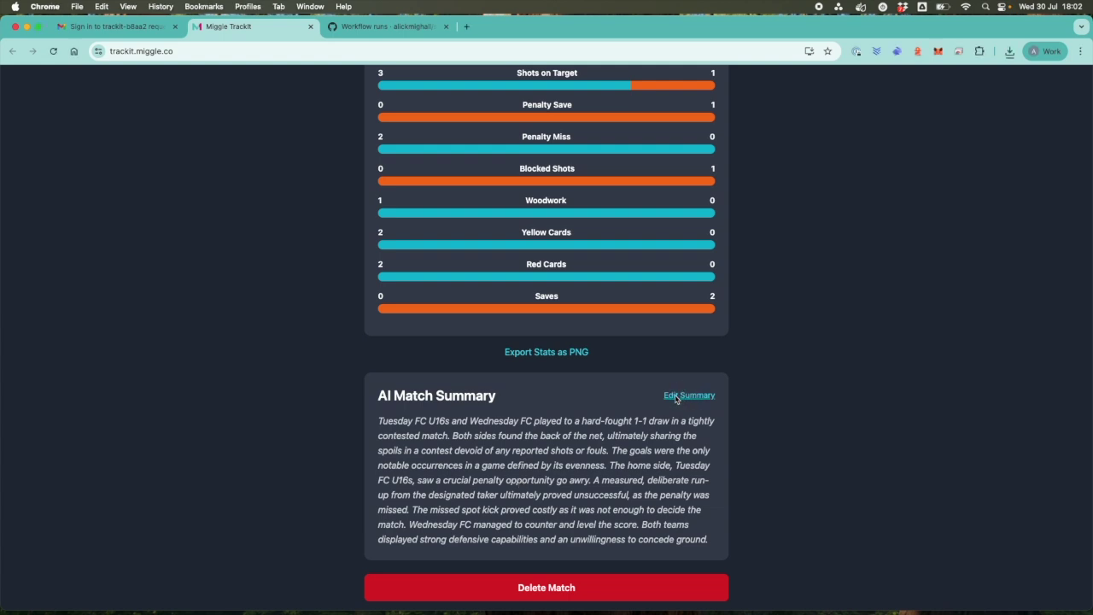
pyautogui.click(680, 398)
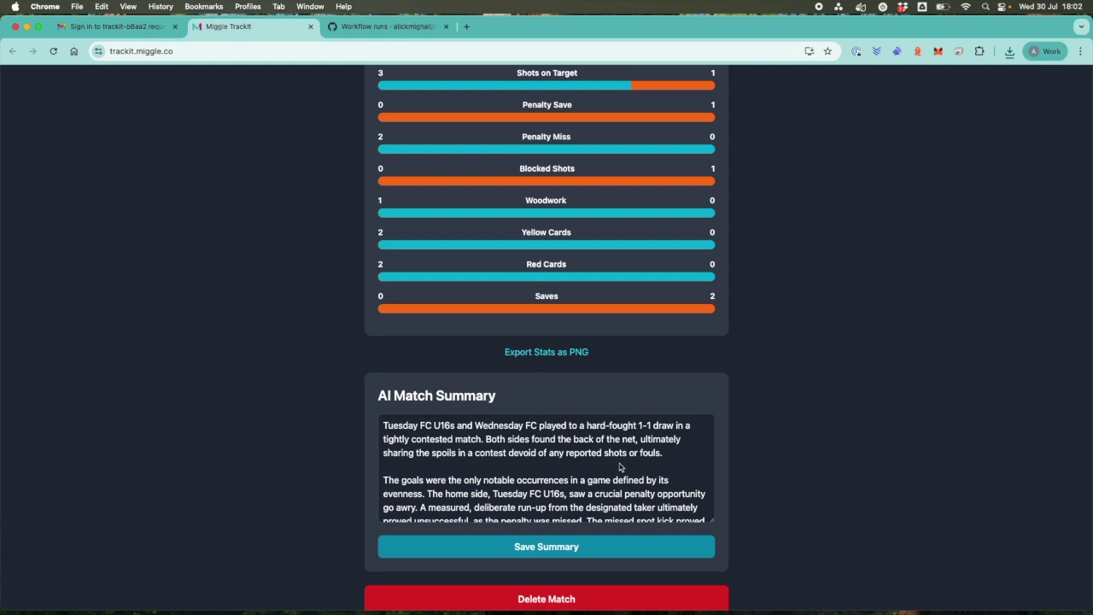
pyautogui.scroll(20, 620, 479)
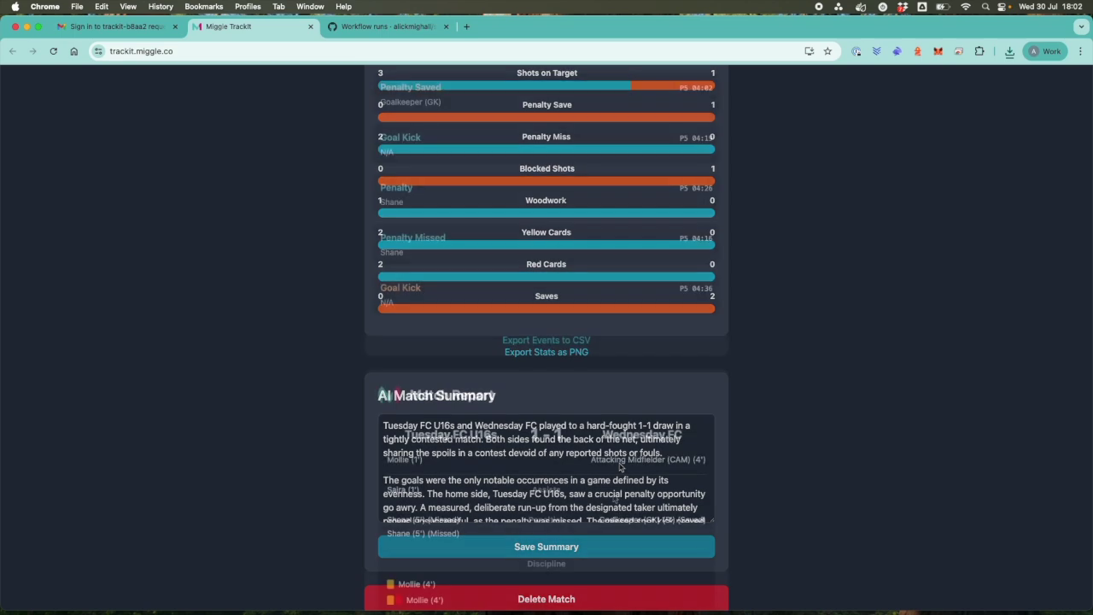
pyautogui.scroll(1, 617, 502)
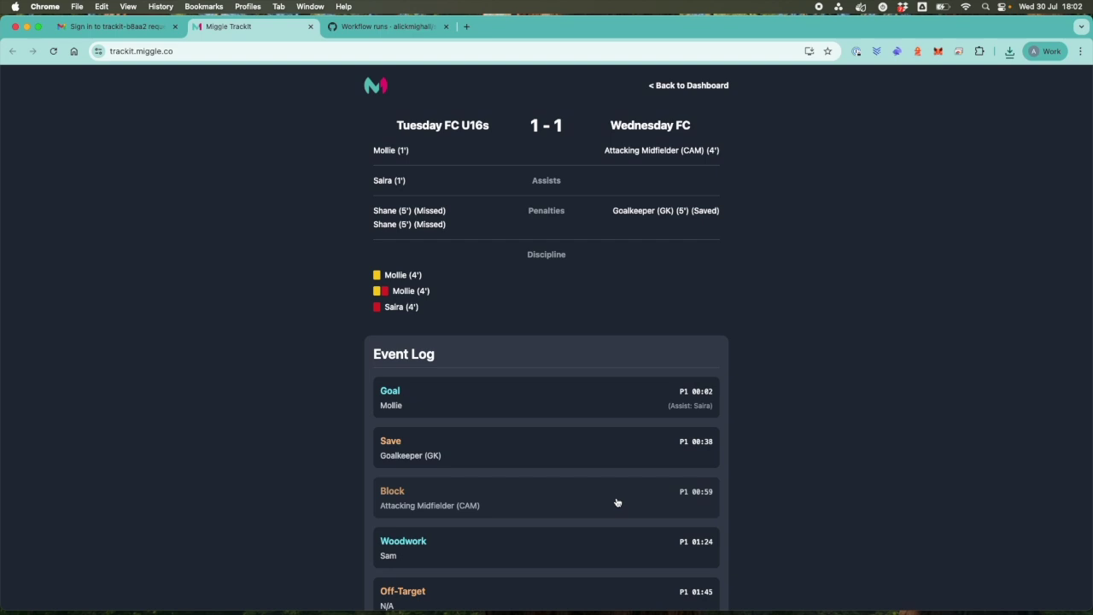
# Log out, request a sign-in link for a new account e-mail, and follow it from Gmail.
pyautogui.click(675, 86)
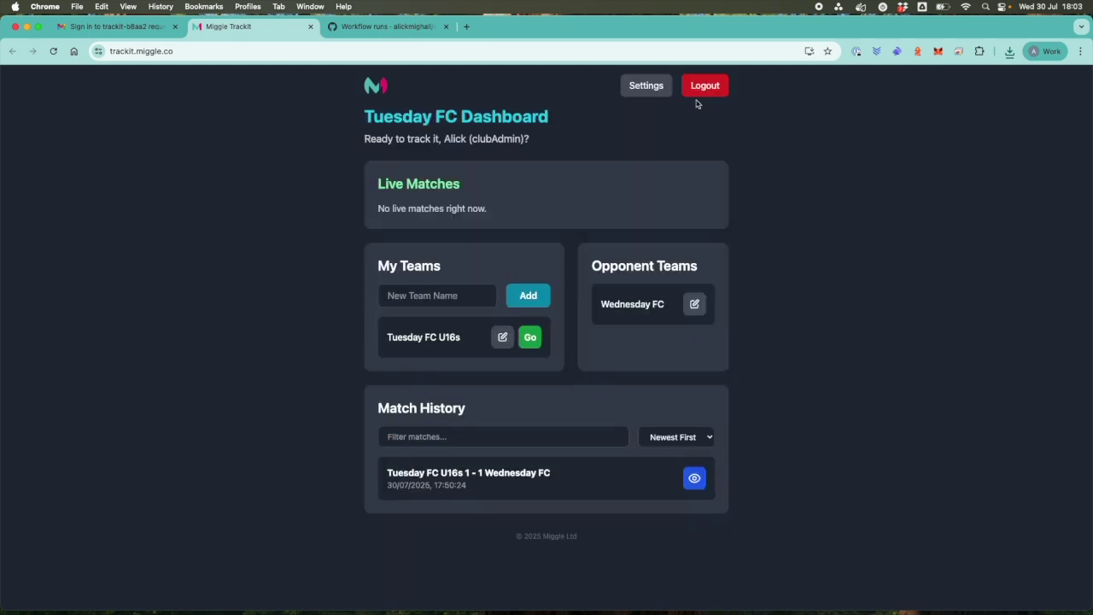
pyautogui.click(708, 89)
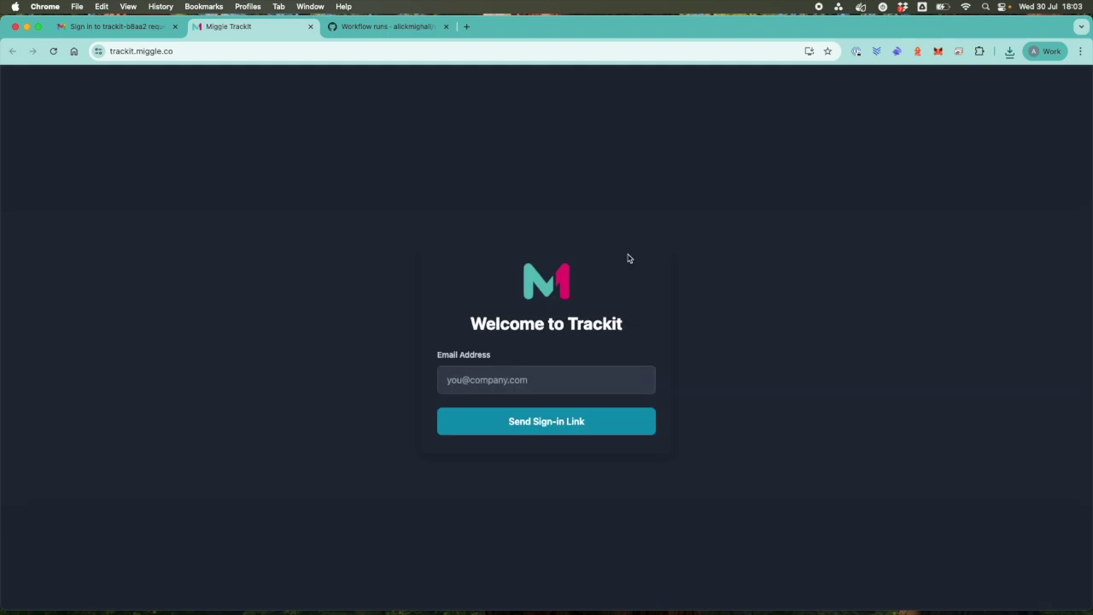
pyautogui.click(633, 381)
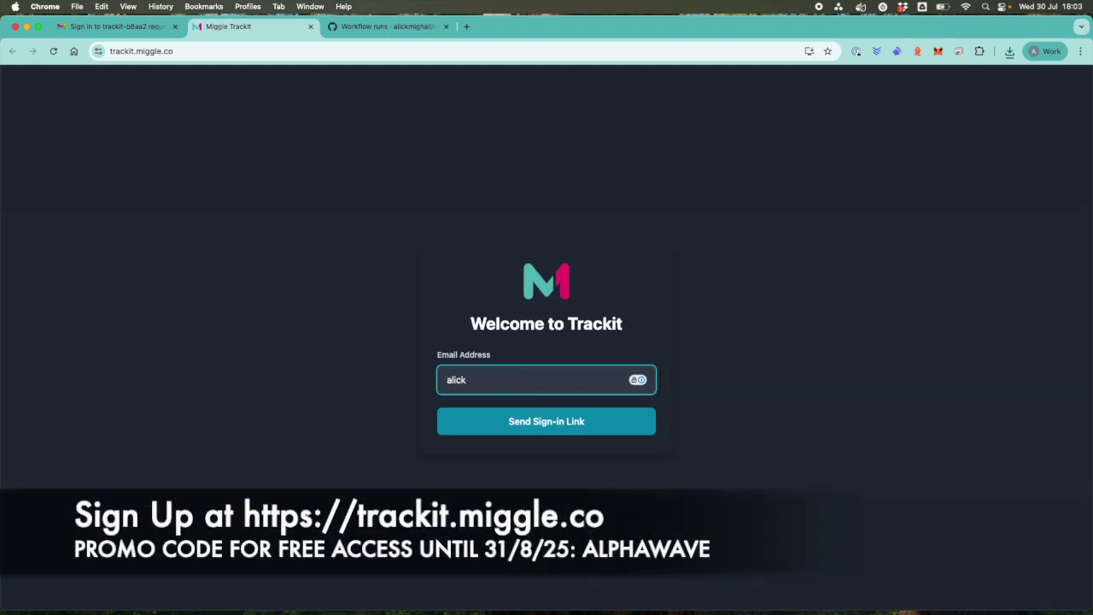
pyautogui.click(507, 422)
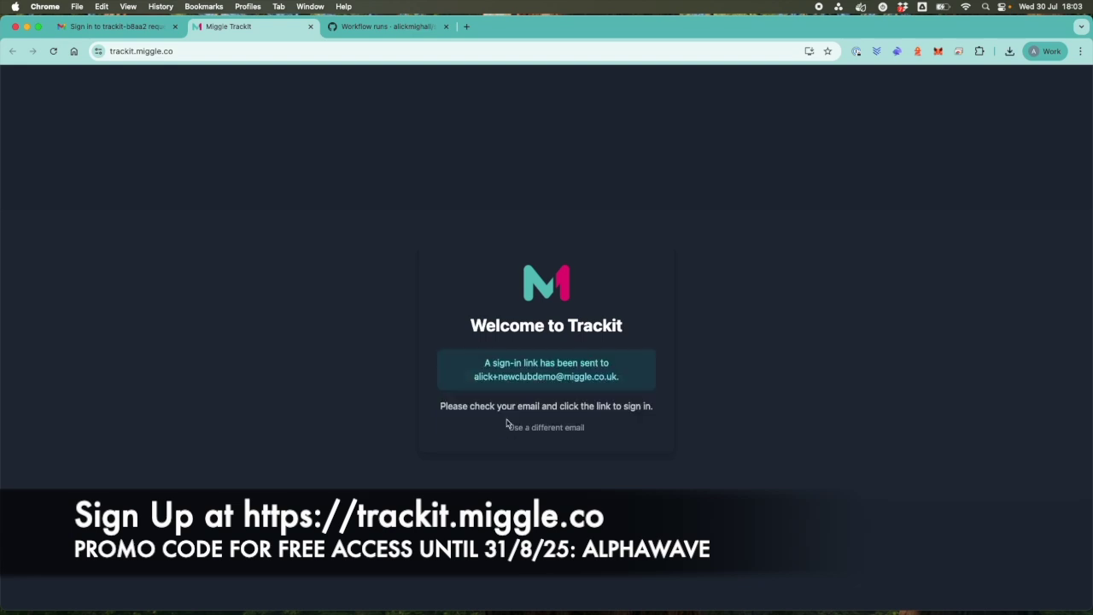
pyautogui.click(116, 27)
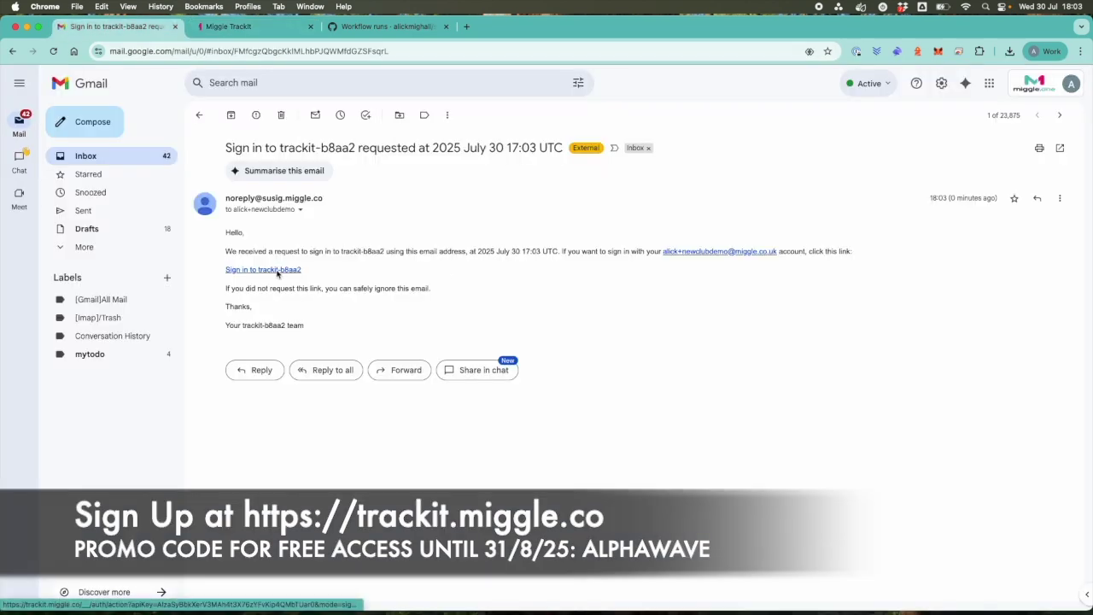
pyautogui.click(276, 269)
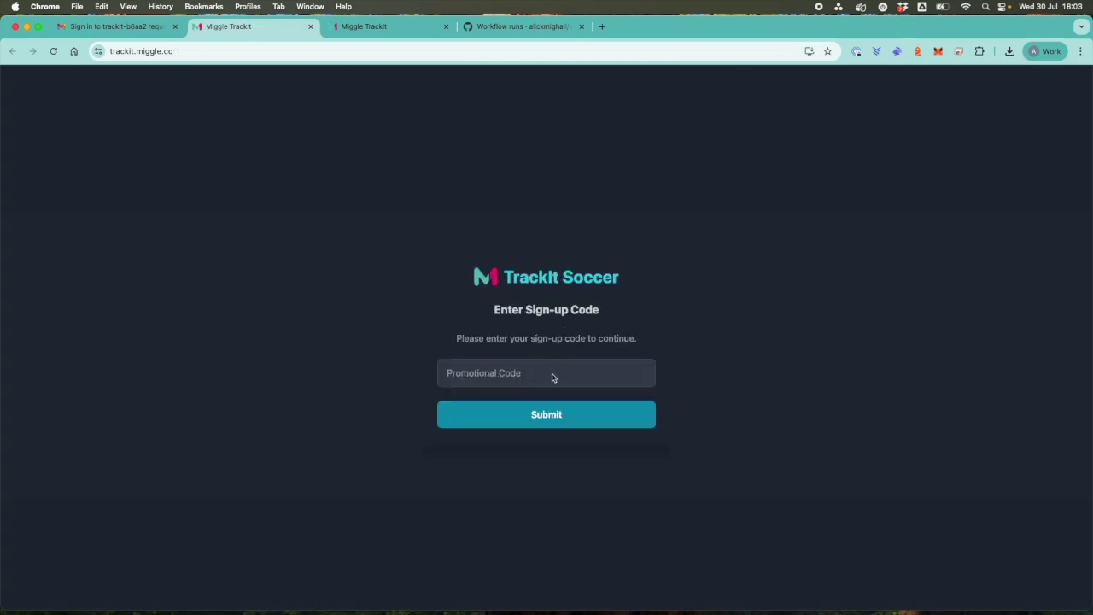
# Enter and submit the promotional sign-up code.
pyautogui.click(513, 378)
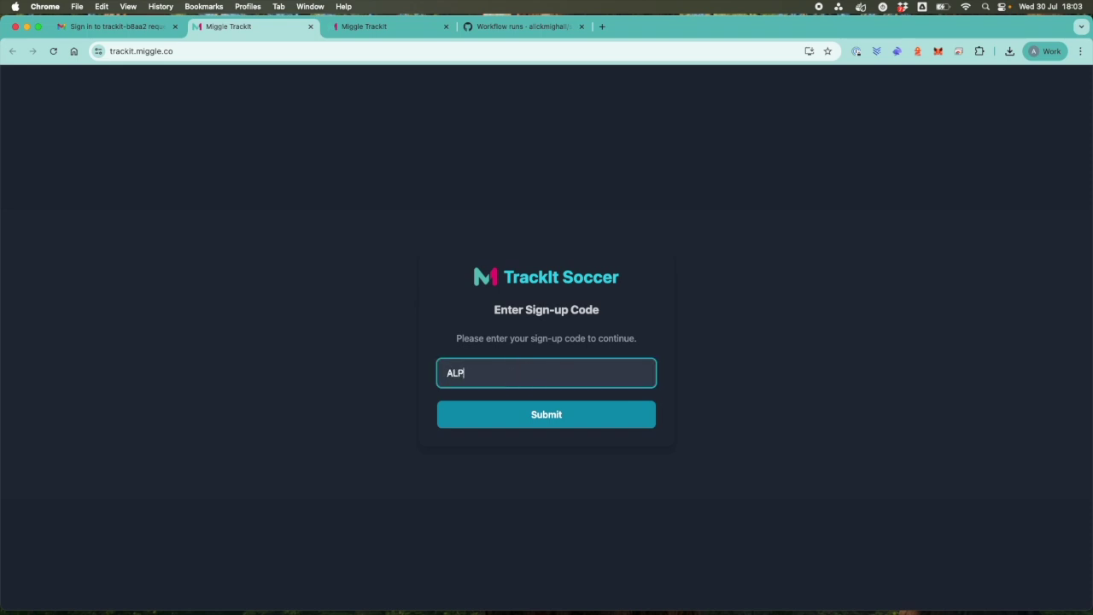
pyautogui.click(570, 410)
# Fill in the user's name and create the club Lewes FC.
pyautogui.click(535, 352)
pyautogui.write('Alick')
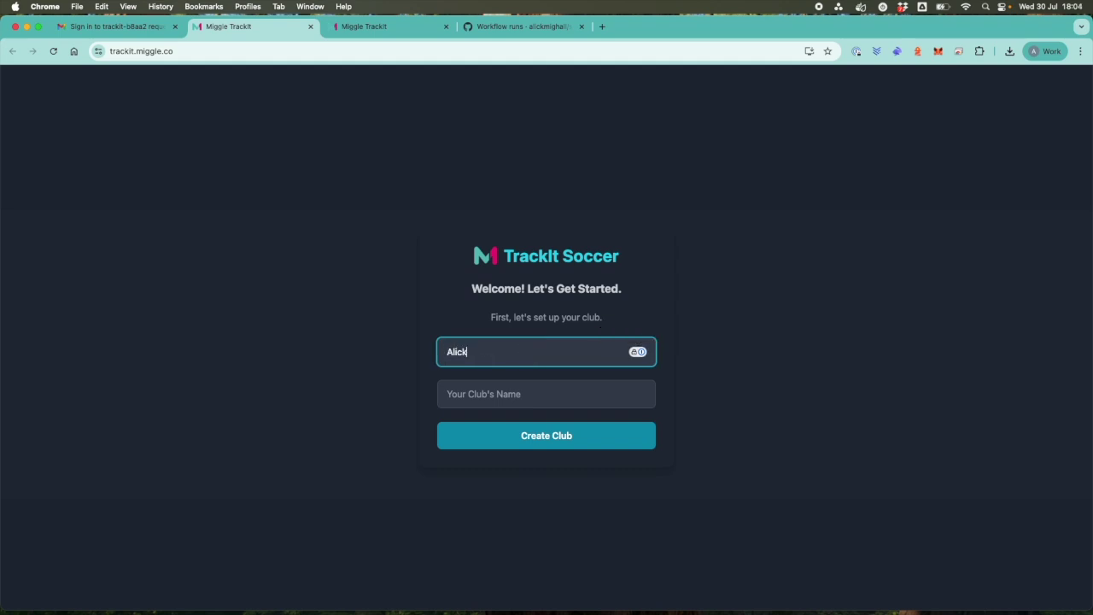
pyautogui.click(502, 396)
pyautogui.write('Thur')
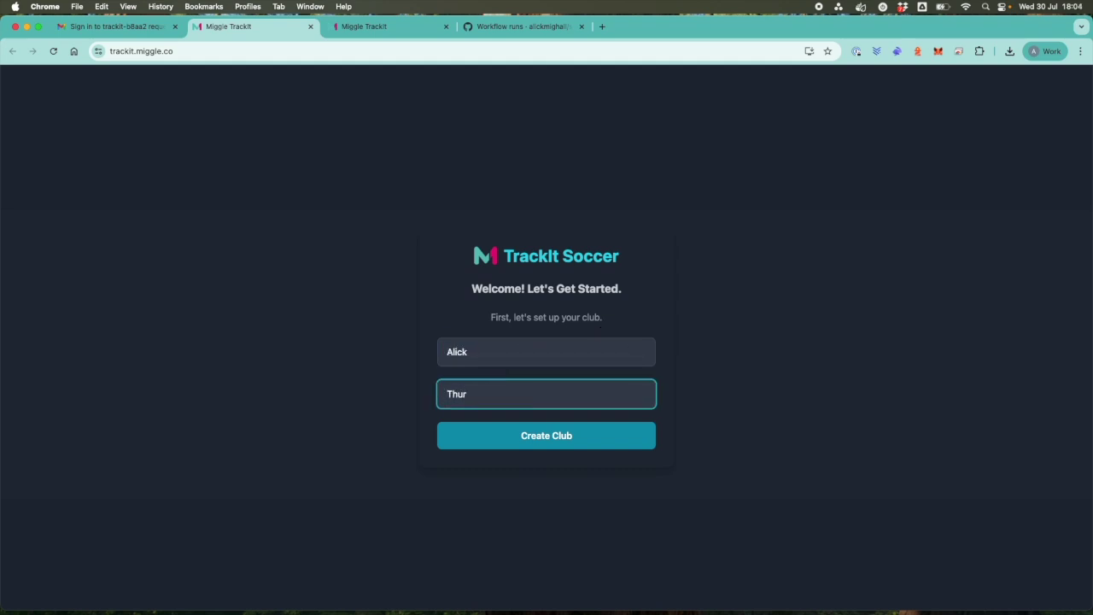
pyautogui.press('BackSpace')
pyautogui.press('BackSpace')
pyautogui.write('Lewes FC')
pyautogui.click(538, 440)
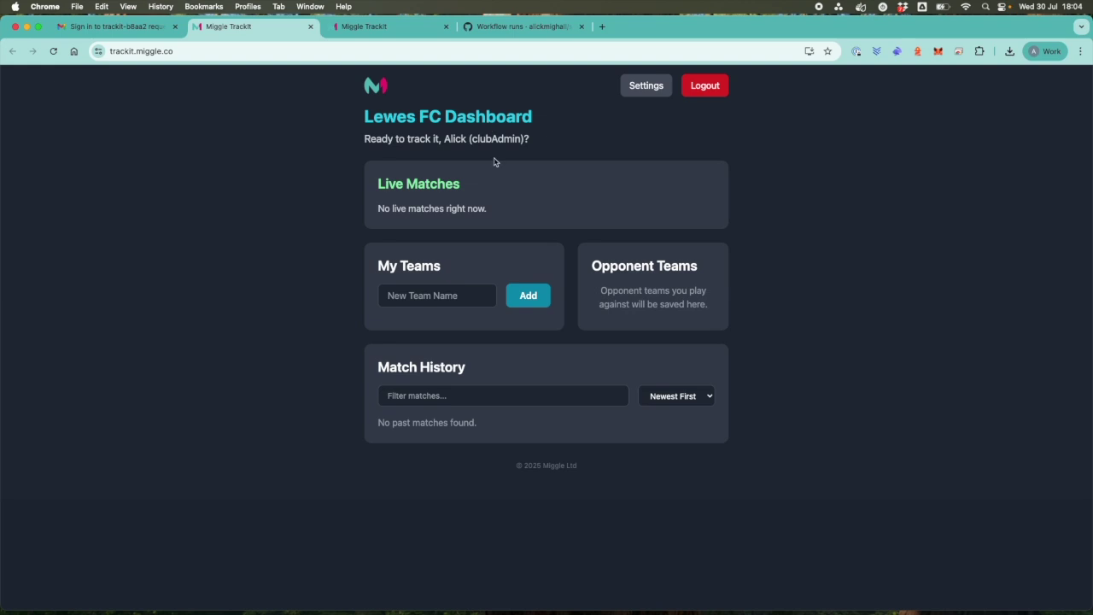
# Upload Lewes.svg from Downloads as the club logo in Settings.
pyautogui.click(643, 88)
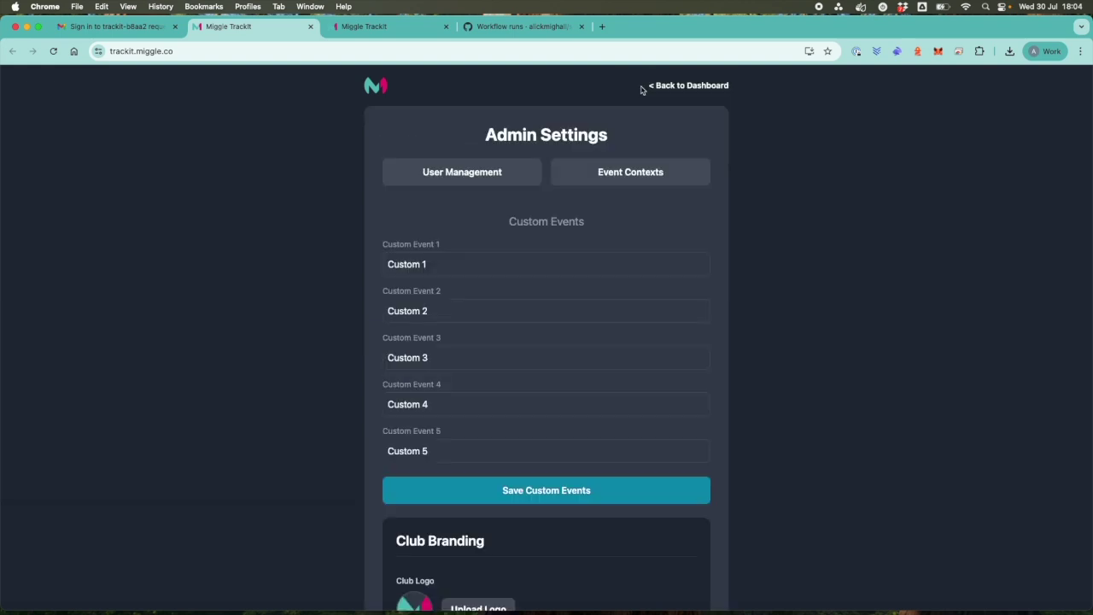
pyautogui.scroll(-5, 544, 290)
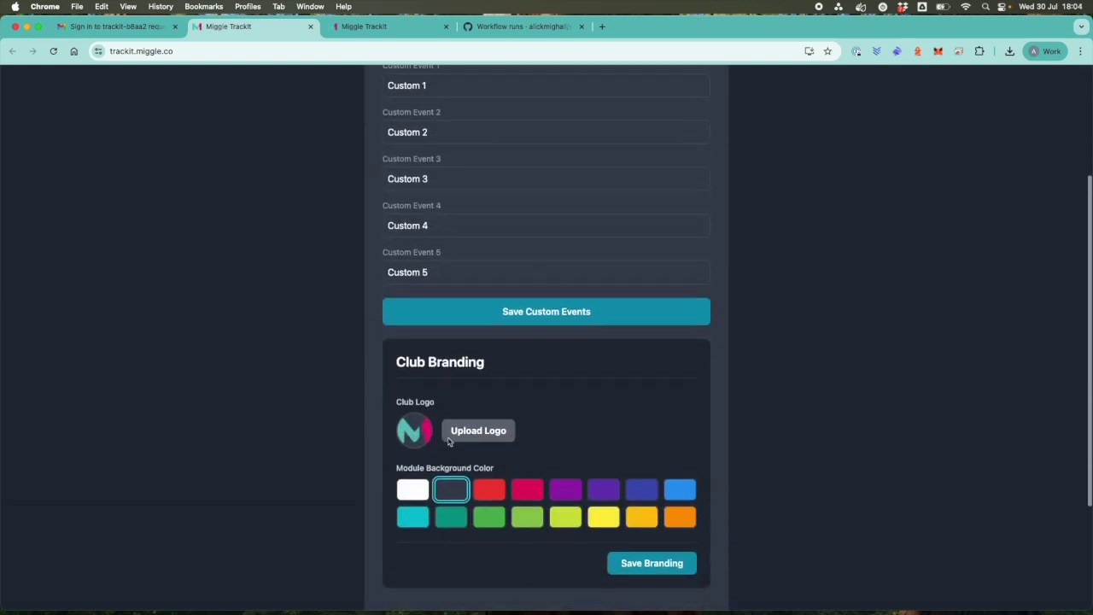
pyautogui.click(469, 431)
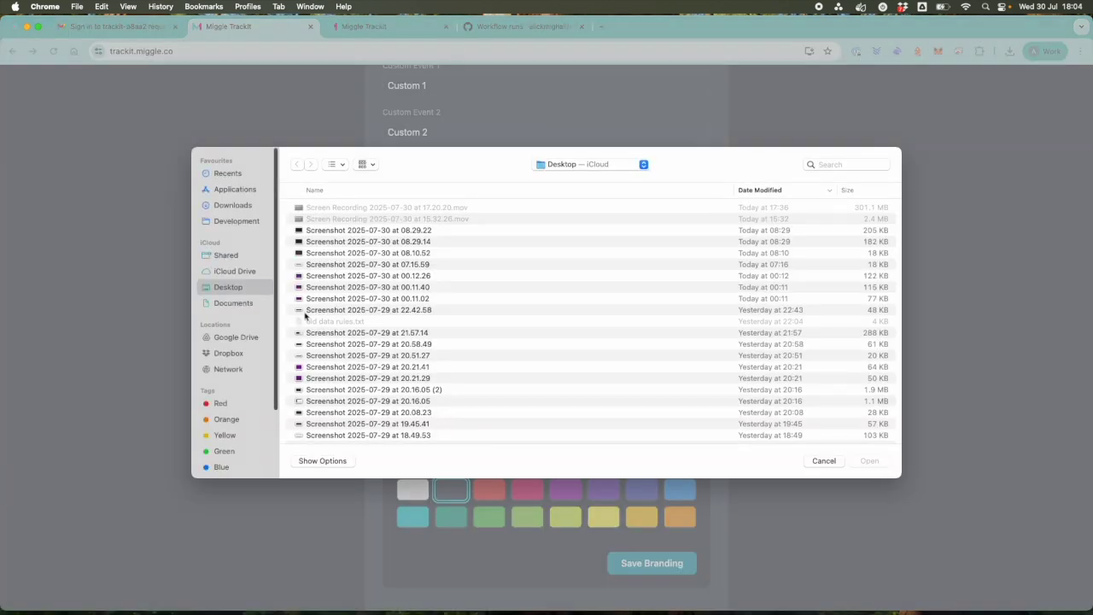
pyautogui.click(234, 209)
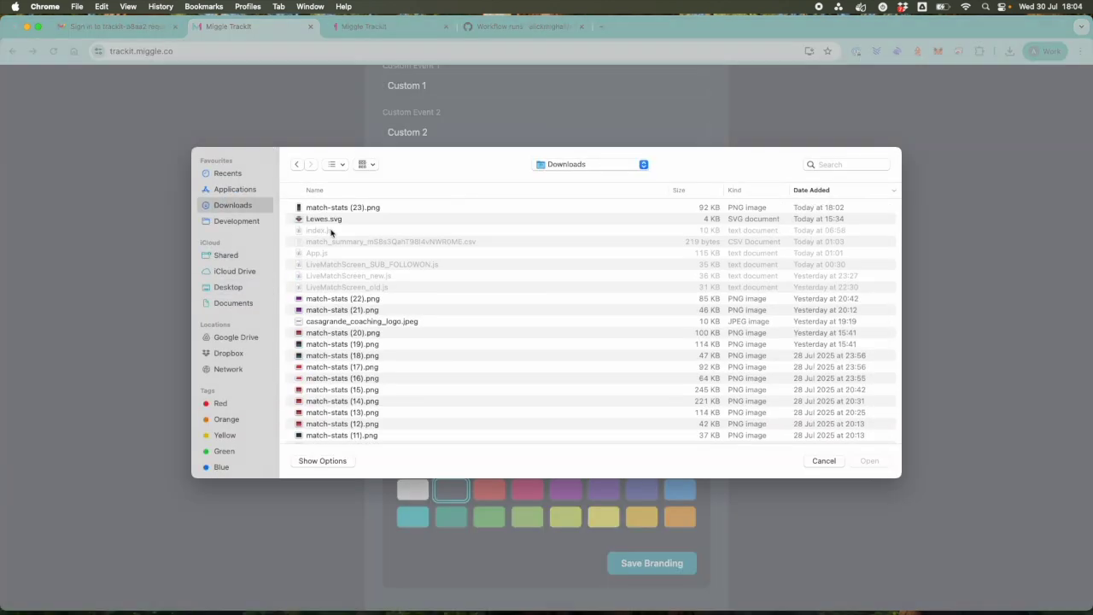
pyautogui.click(331, 220)
pyautogui.click(865, 463)
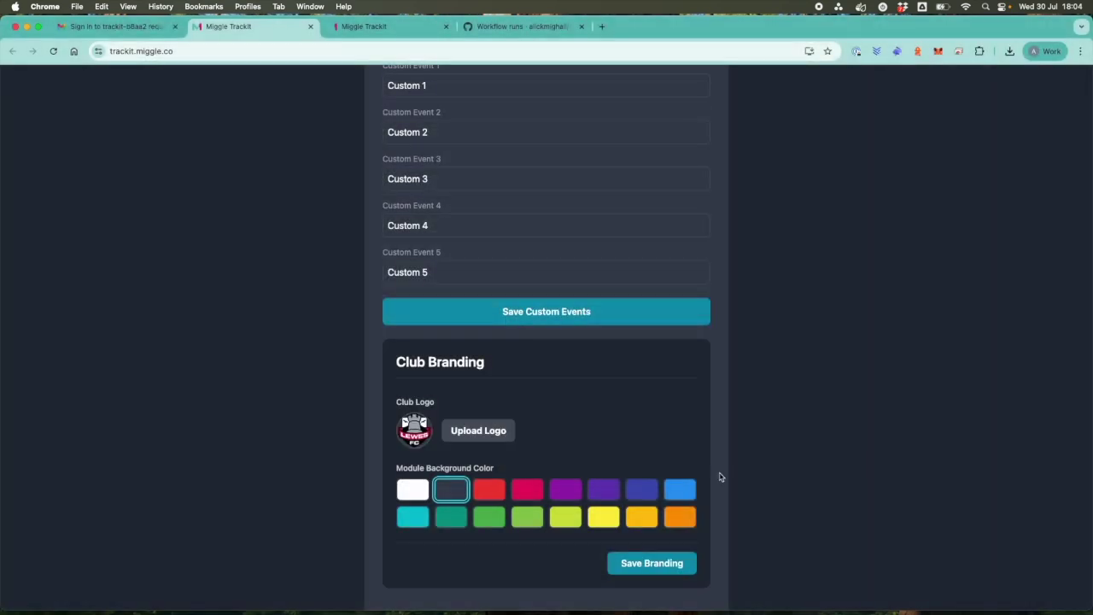
# Choose red as the module background colour, save the branding, and reload the dashboard.
pyautogui.click(486, 494)
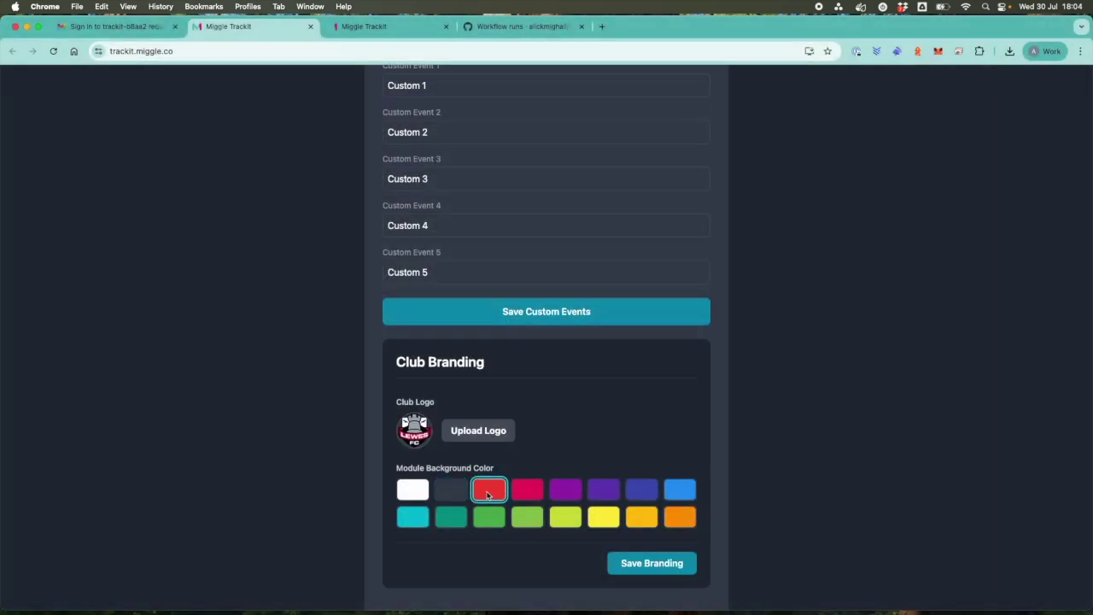
pyautogui.click(668, 565)
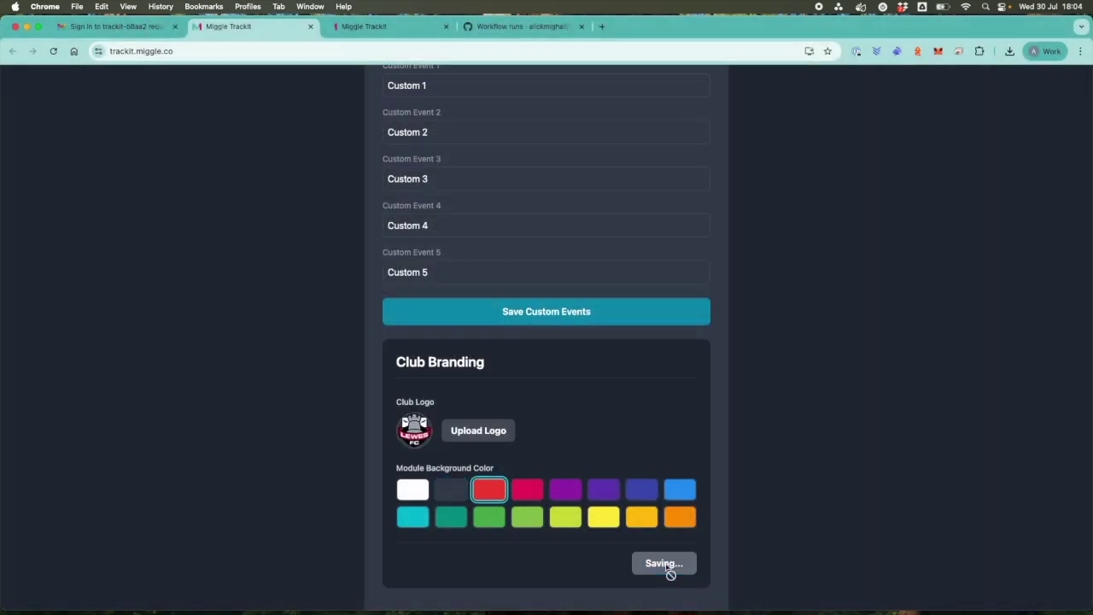
pyautogui.scroll(5, 668, 565)
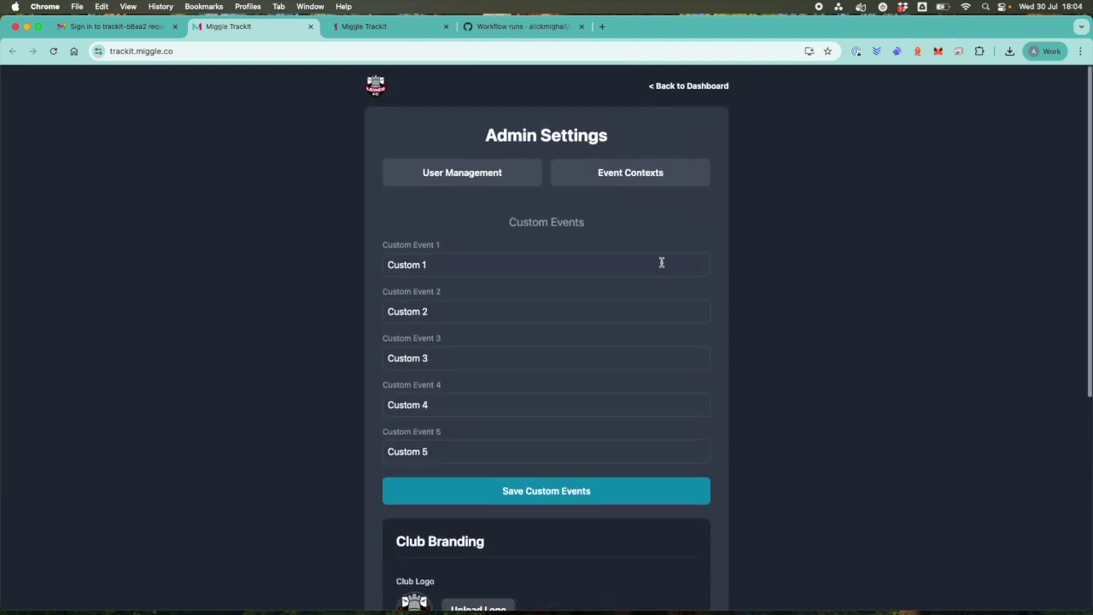
pyautogui.click(681, 87)
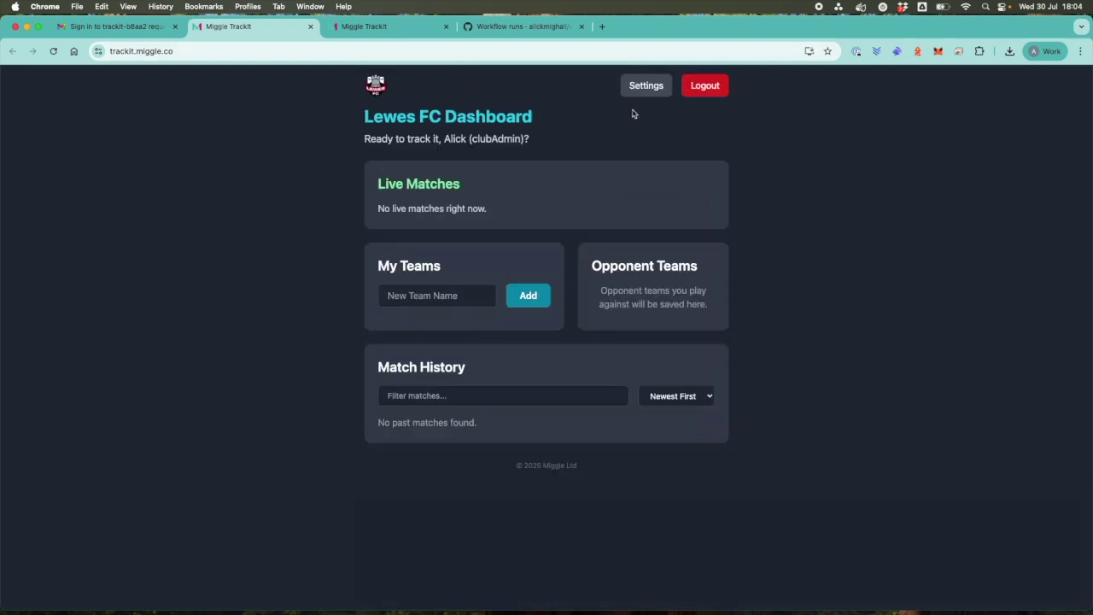
pyautogui.click(53, 51)
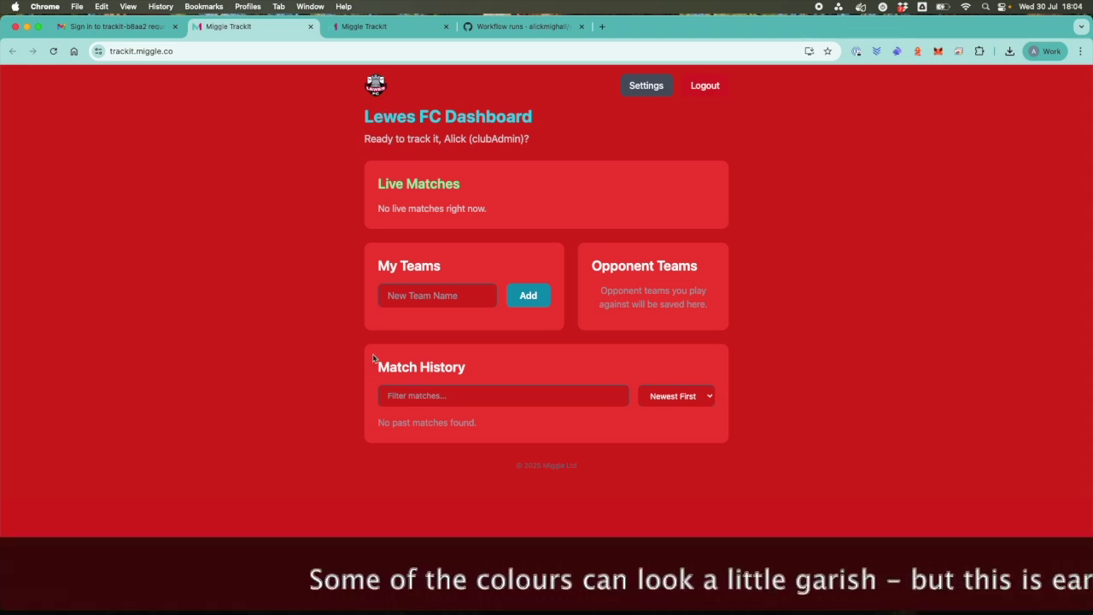
# Add a team named Under 12s to Lewes FC.
pyautogui.click(466, 296)
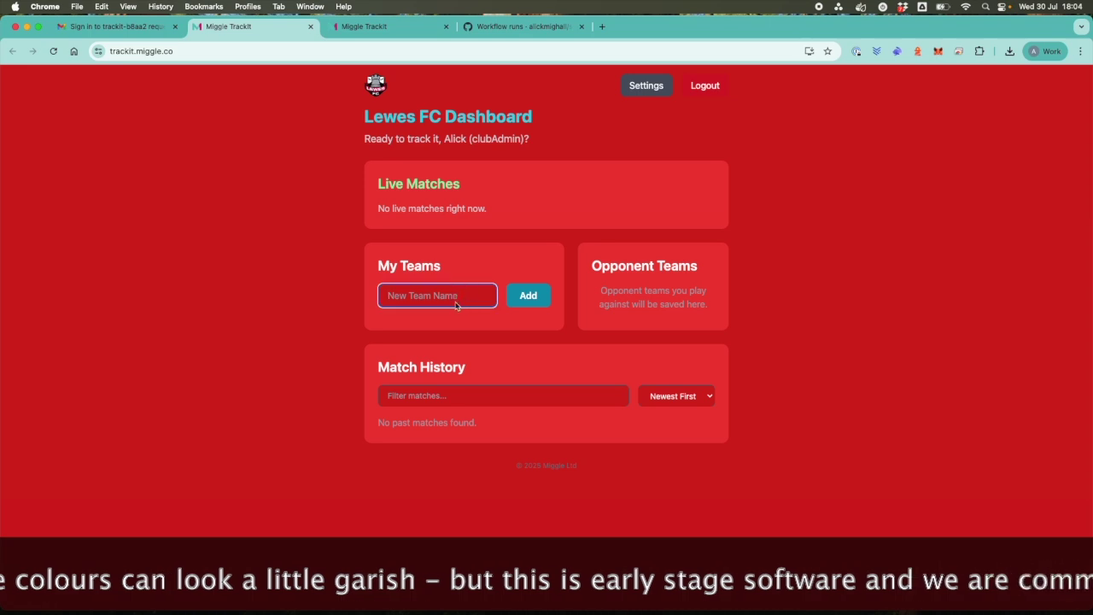
pyautogui.write('Under 1')
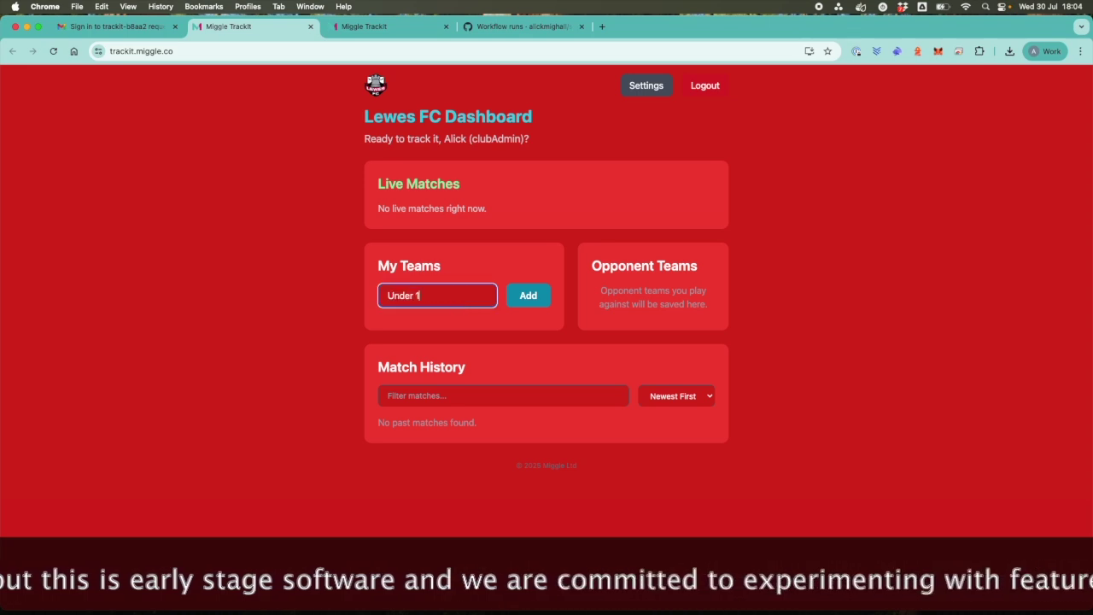
pyautogui.write('2s')
pyautogui.click(528, 295)
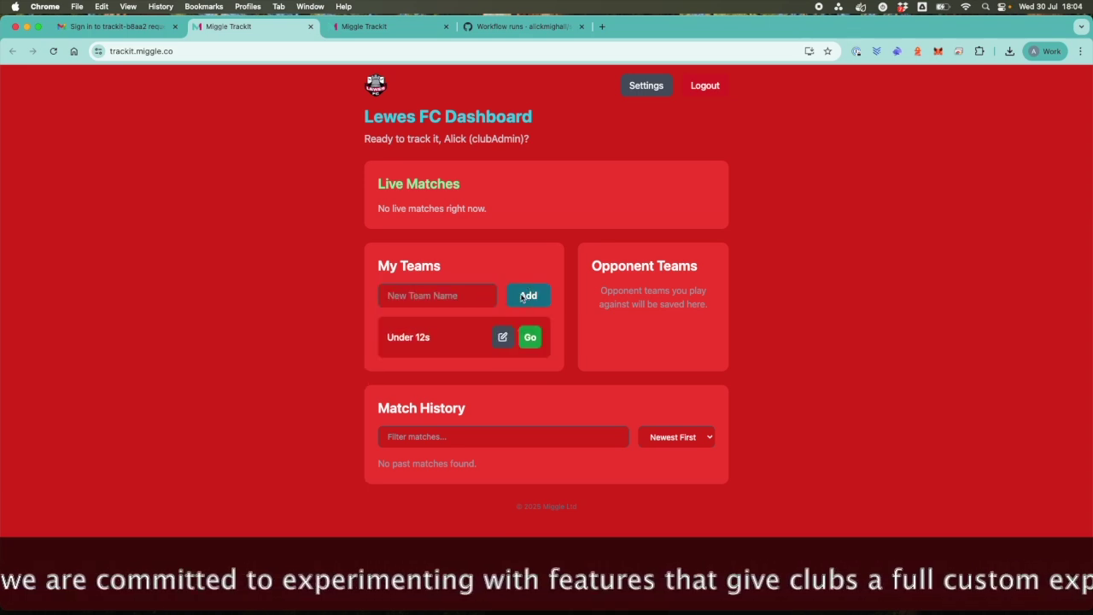
# Set up a live Under 12s match against new opponent Brighton, starting at 0-0.
pyautogui.click(531, 338)
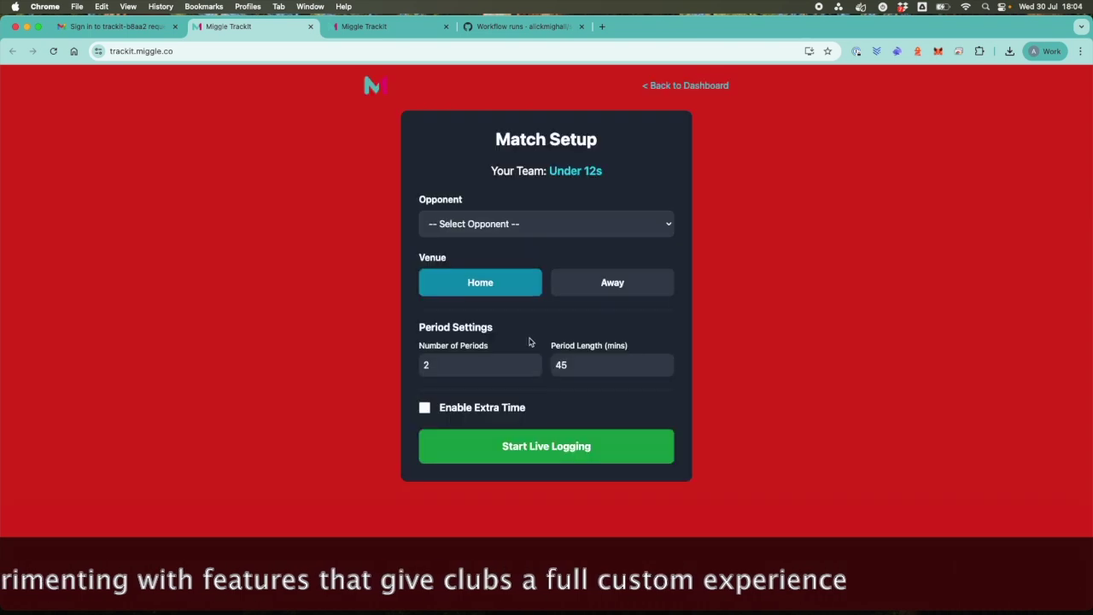
pyautogui.click(494, 225)
pyautogui.click(482, 239)
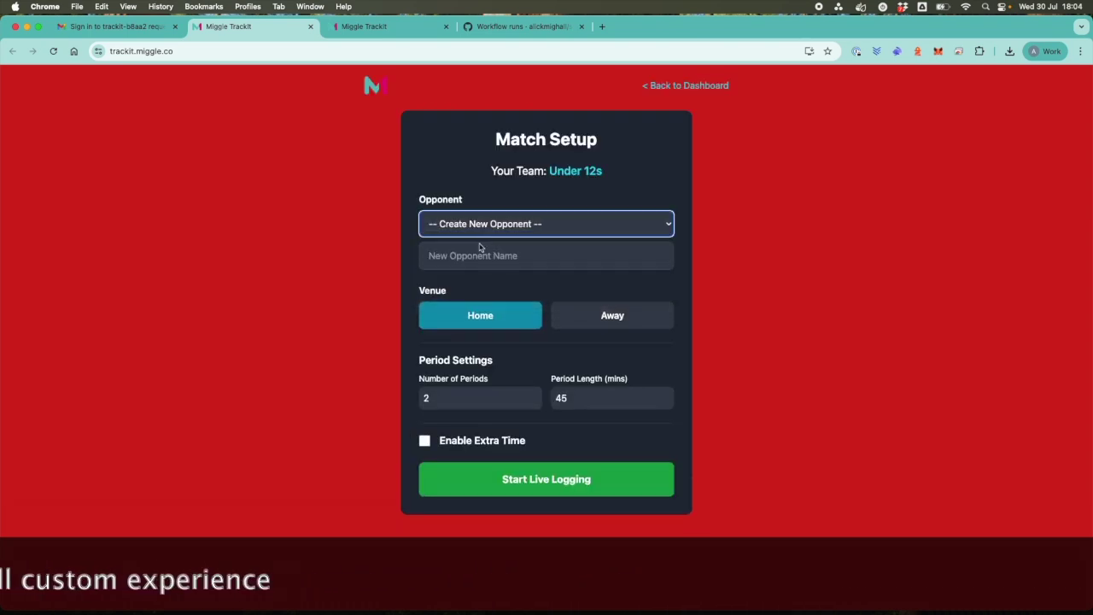
pyautogui.click(468, 263)
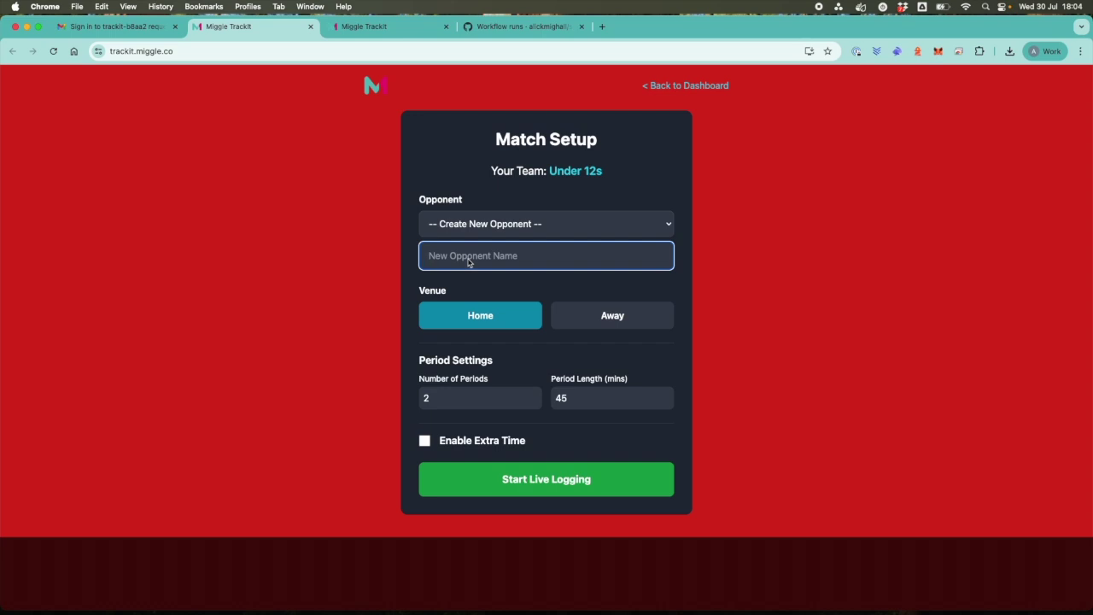
pyautogui.write('Brighg')
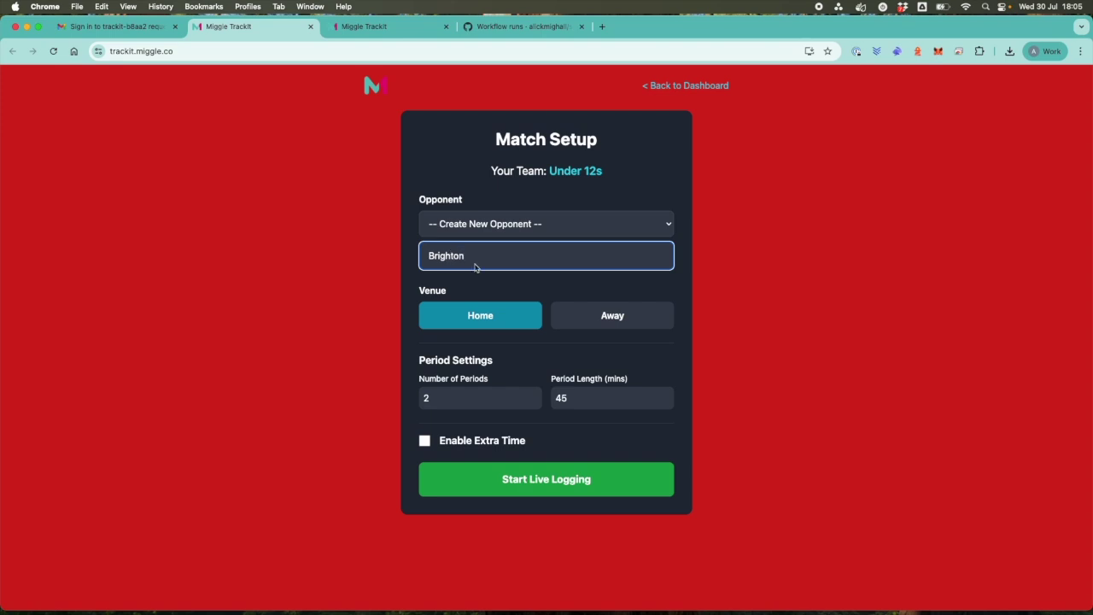
pyautogui.click(528, 492)
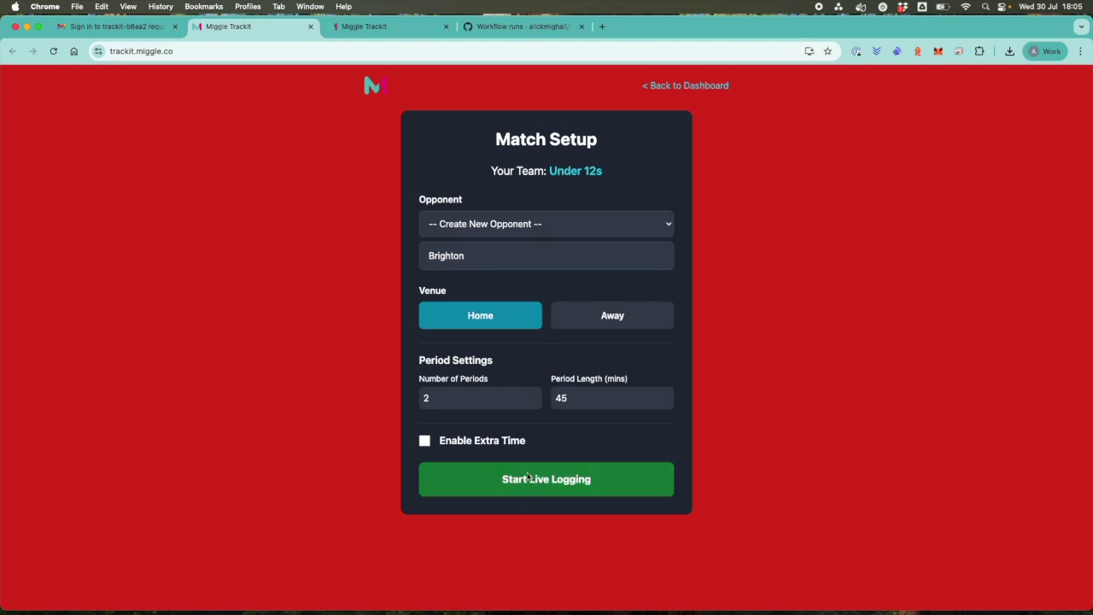
pyautogui.click(463, 212)
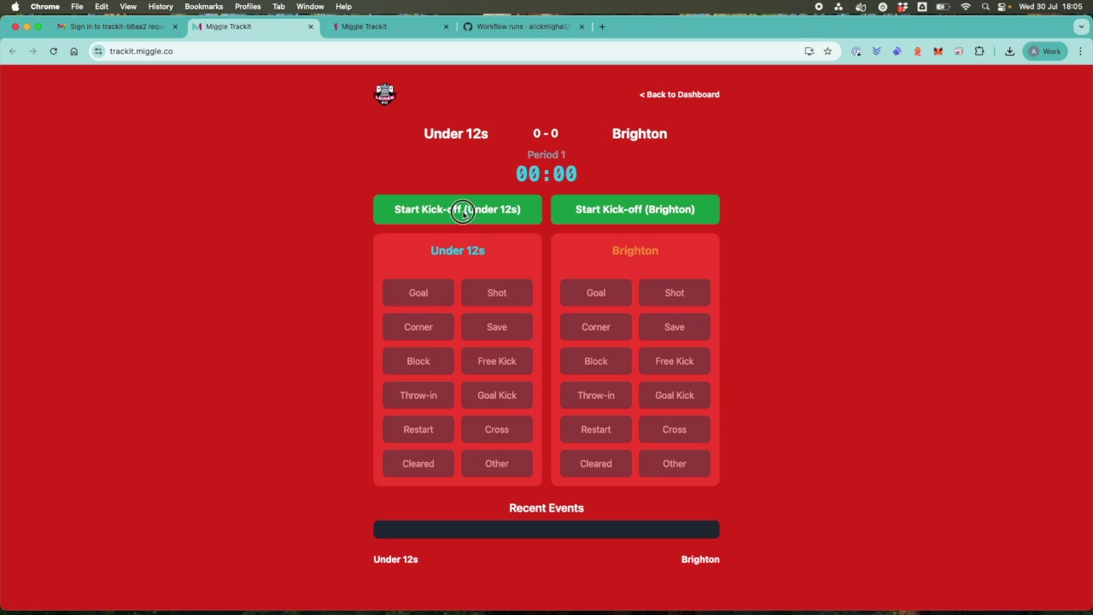
# Log a Centre Midfielder own goal for a 1-0 lead, followed by an away restart.
pyautogui.click(434, 301)
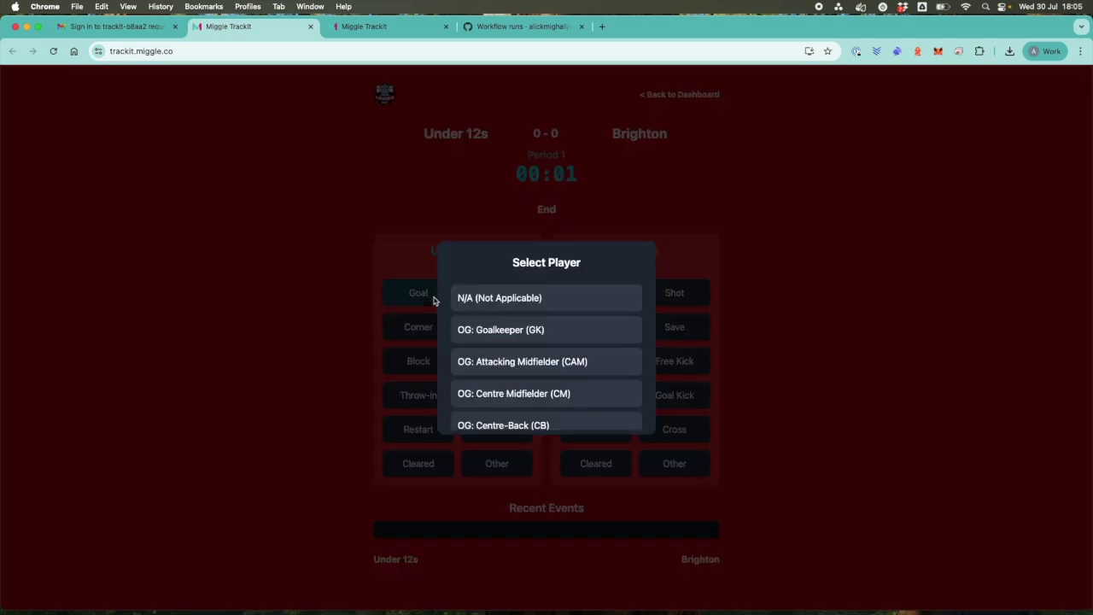
pyautogui.scroll(-3, 495, 361)
pyautogui.scroll(-1, 495, 364)
pyautogui.scroll(5, 497, 364)
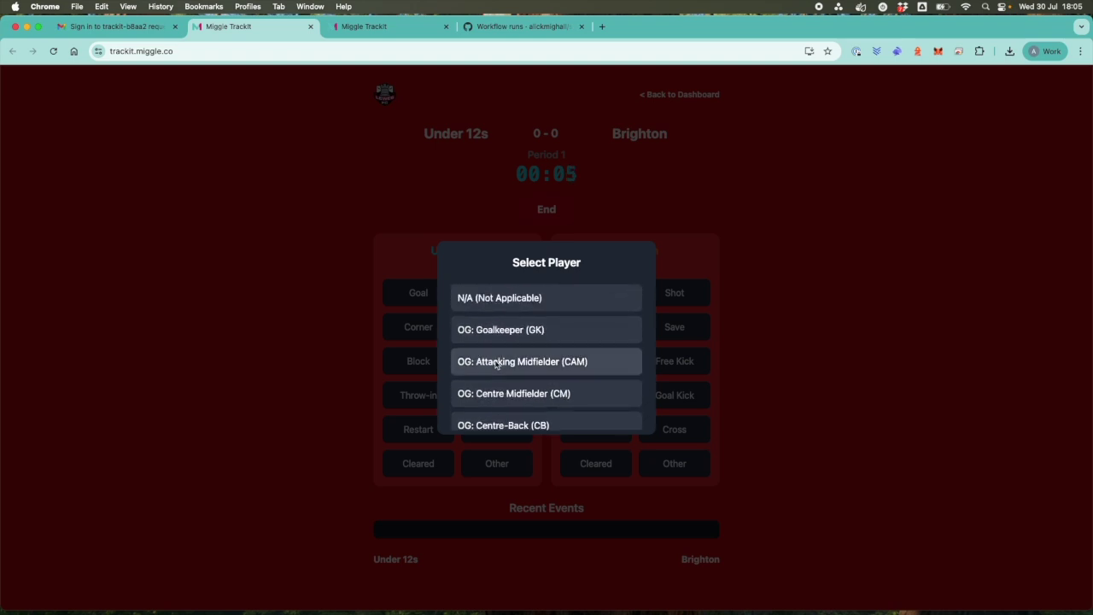
pyautogui.scroll(-1, 484, 383)
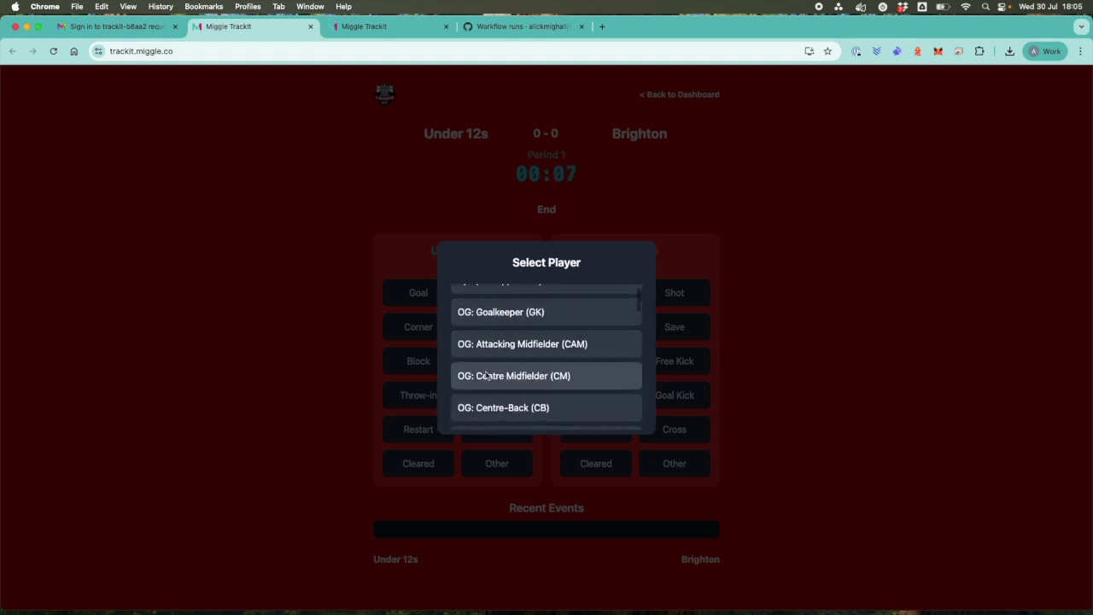
pyautogui.click(487, 376)
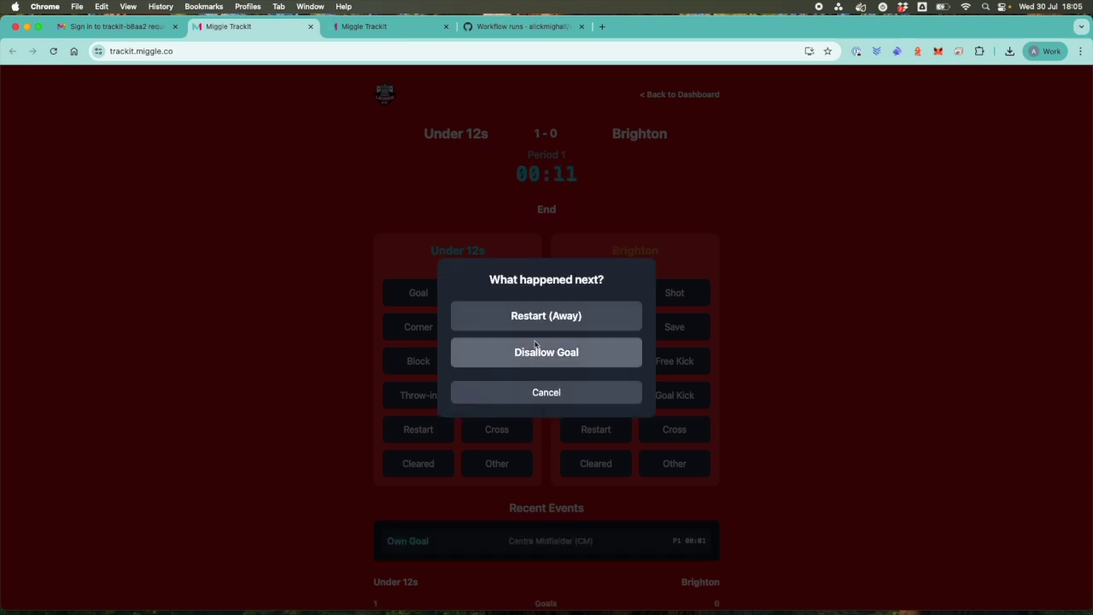
pyautogui.click(536, 318)
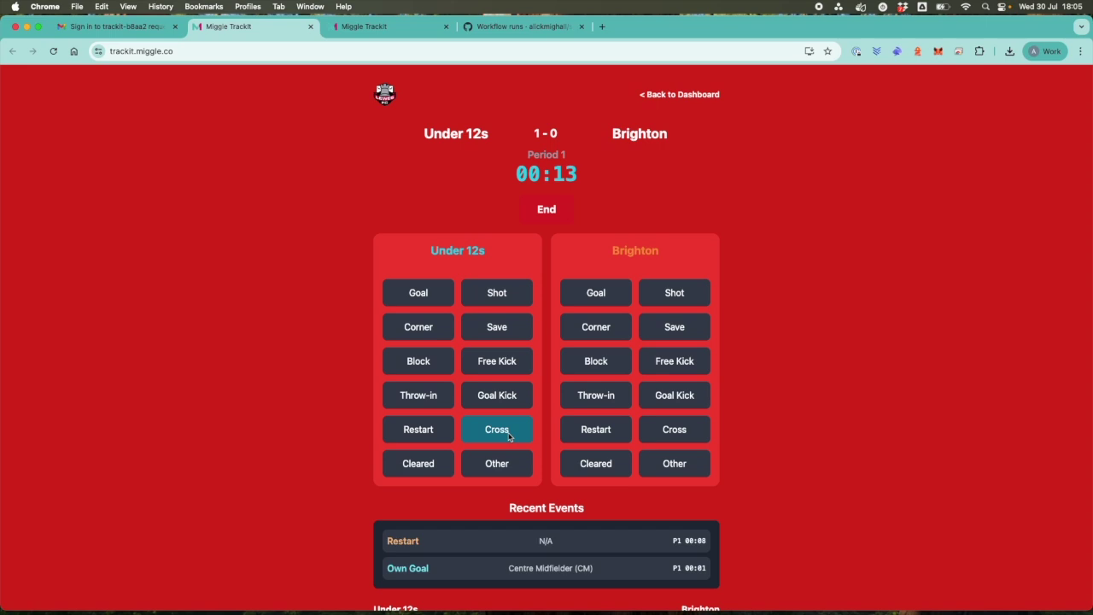
pyautogui.scroll(-1, 500, 427)
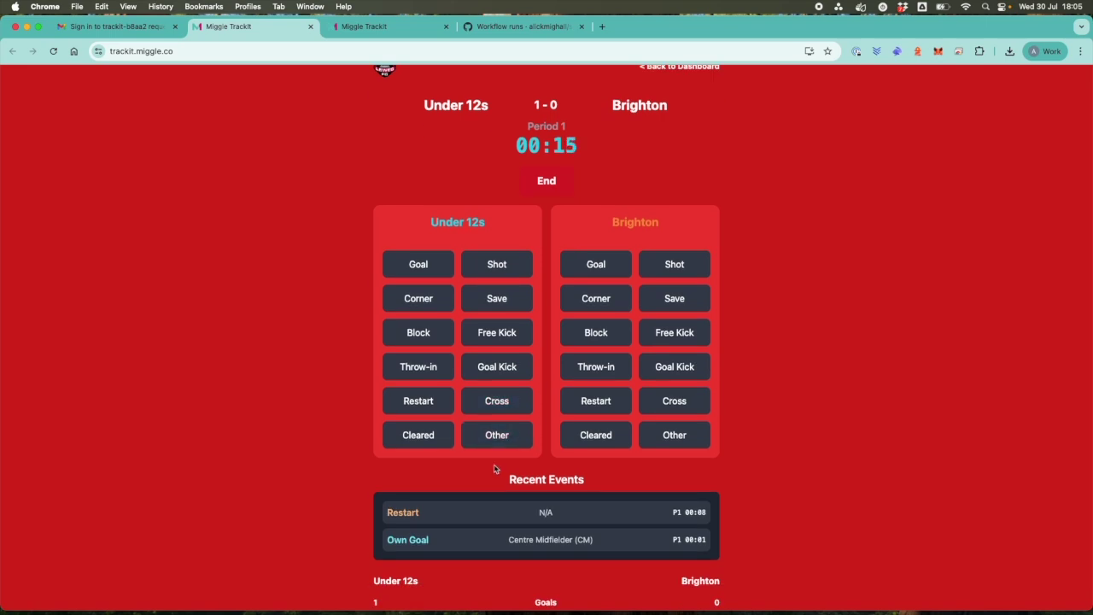
pyautogui.scroll(1, 494, 468)
pyautogui.click(552, 211)
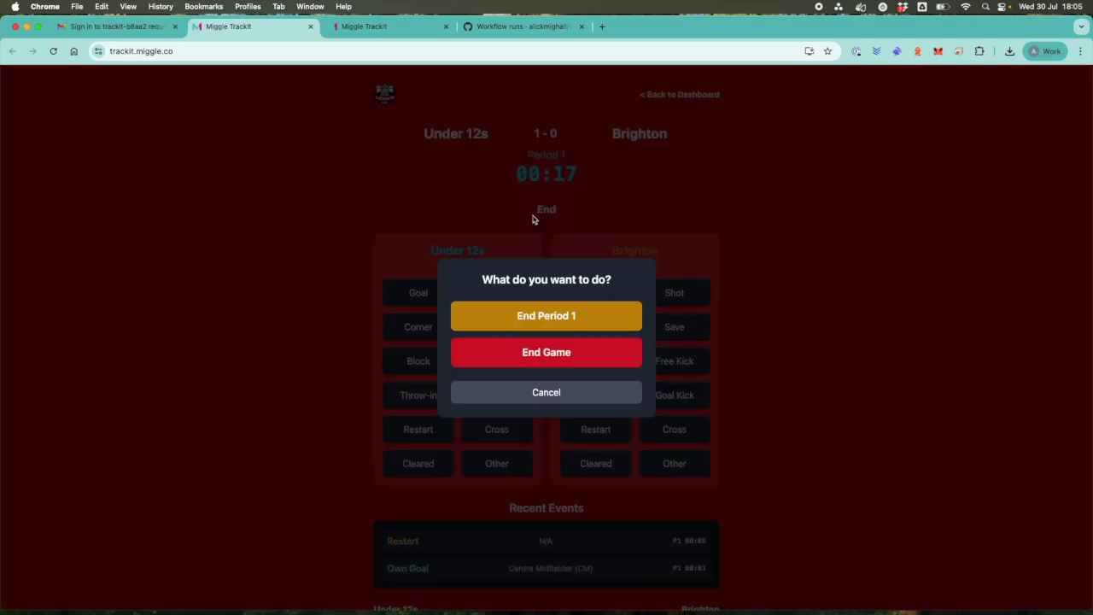
# End the game at 1-0 and view the exported match-stats (24).png enlarged in Preview.
pyautogui.click(522, 357)
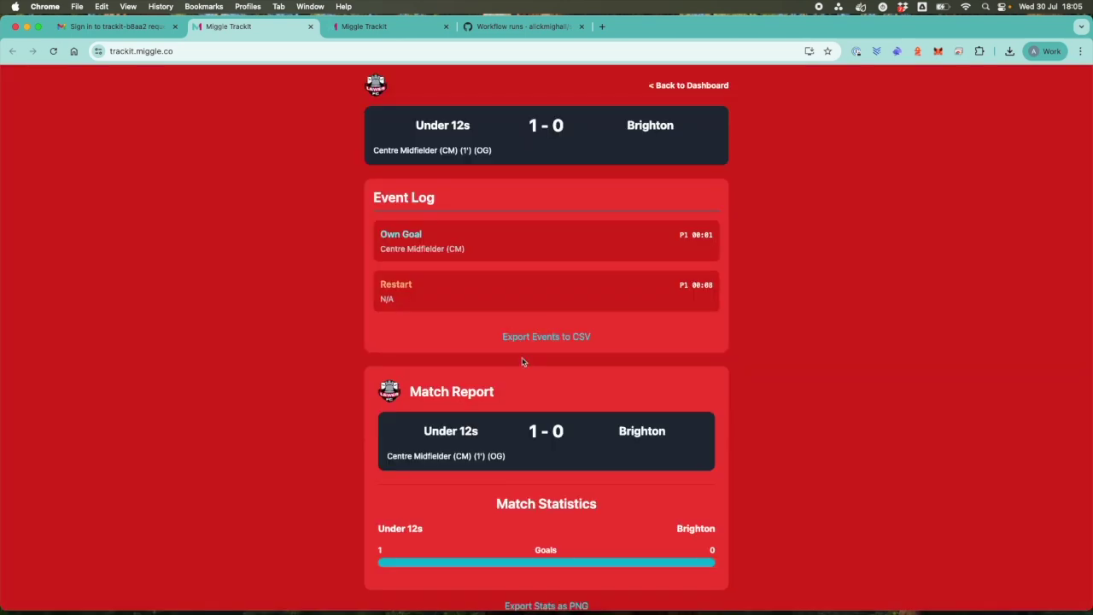
pyautogui.scroll(-3, 518, 403)
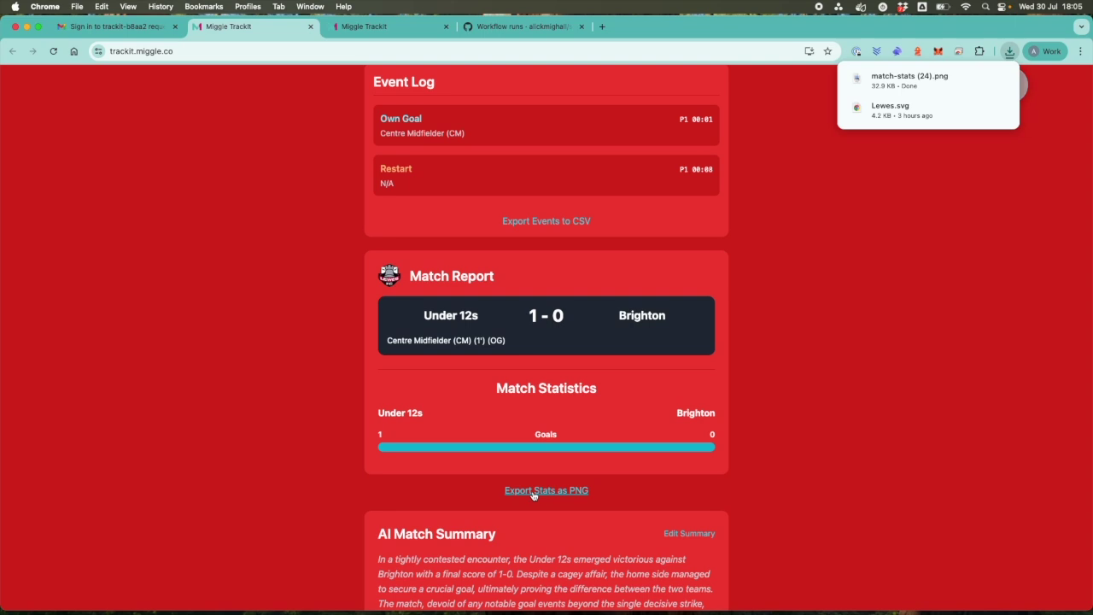
pyautogui.click(893, 83)
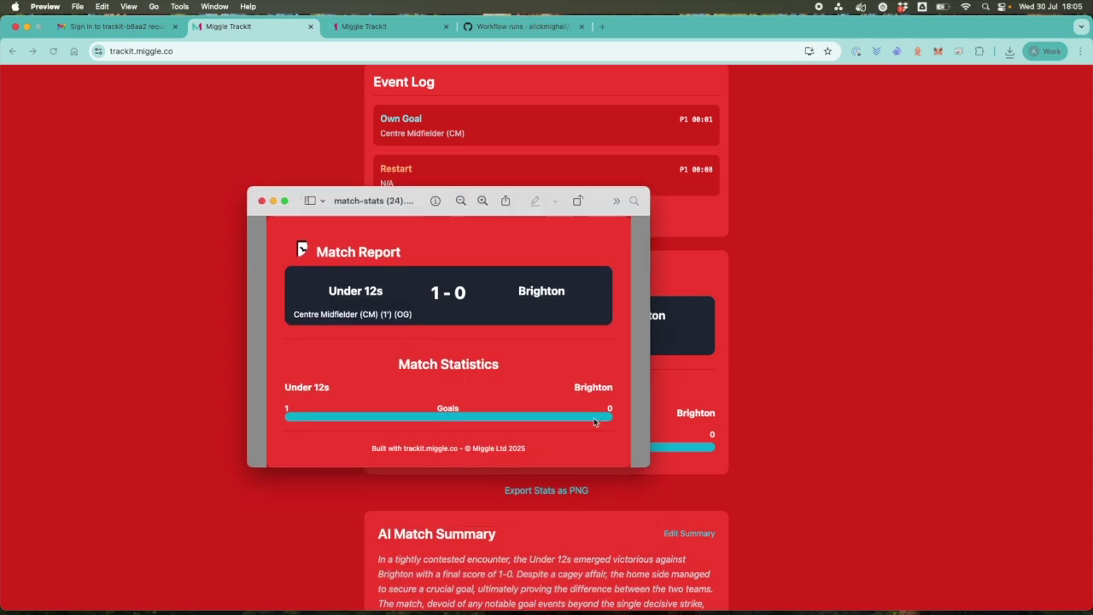
pyautogui.moveTo(649, 466); pyautogui.dragTo(744, 510)
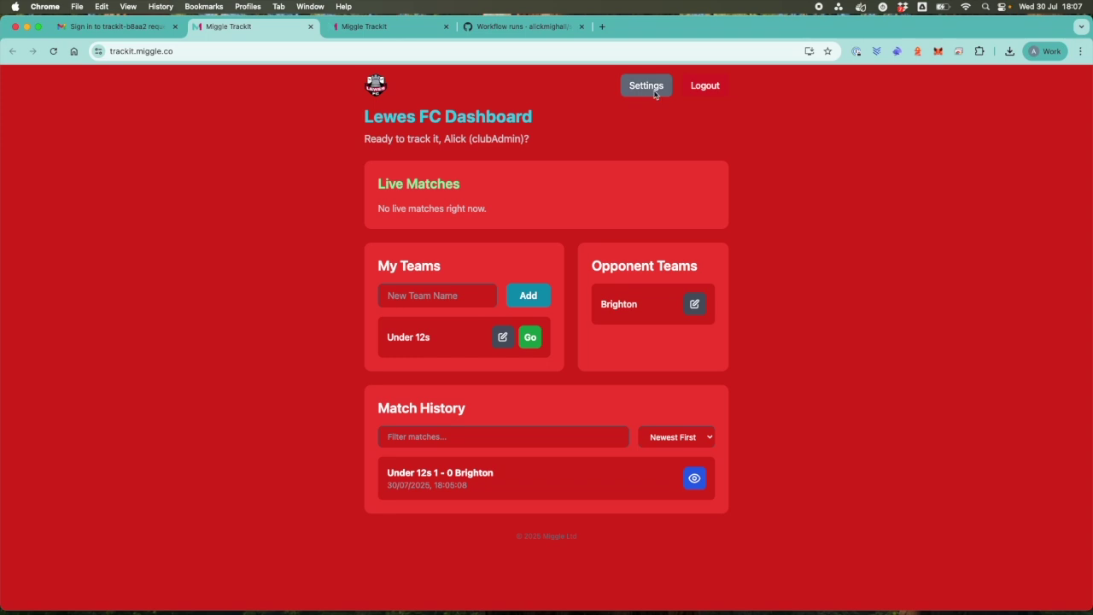
# Save an AI summary tone prompt asking for match reports in a named singer's style.
pyautogui.click(646, 86)
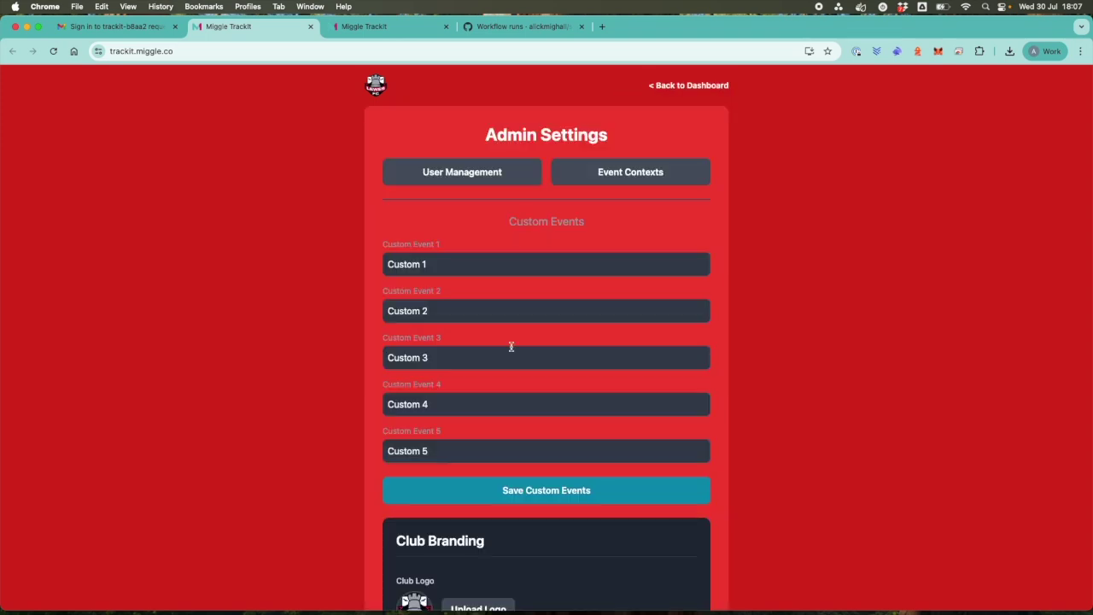
pyautogui.scroll(-5, 510, 347)
pyautogui.click(454, 508)
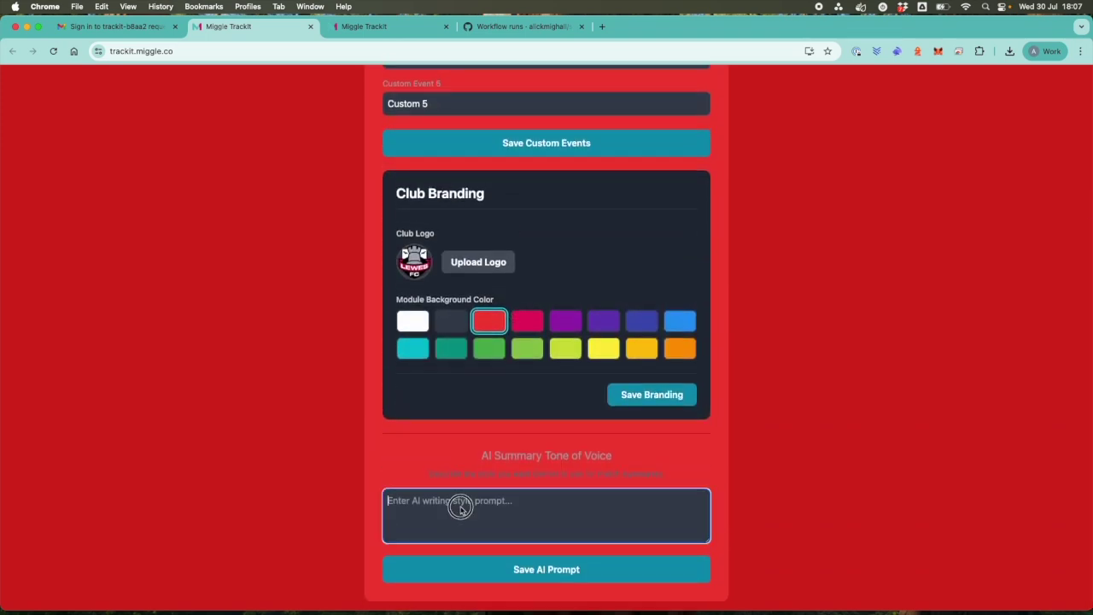
pyautogui.write('Write the match report in the')
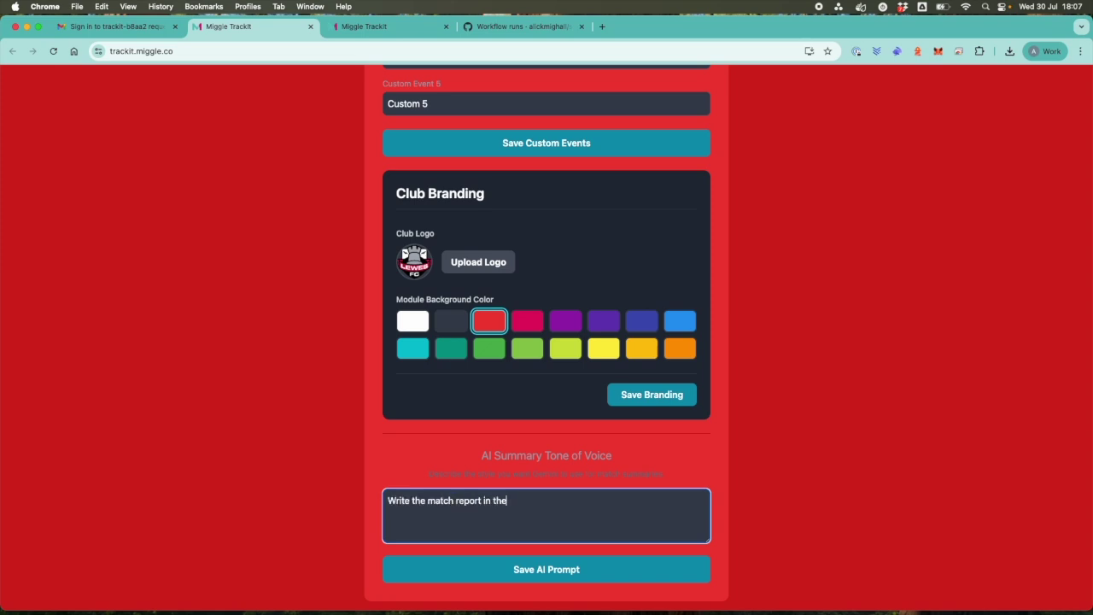
pyautogui.write(' sty;le of Nick Cave')
pyautogui.click(595, 571)
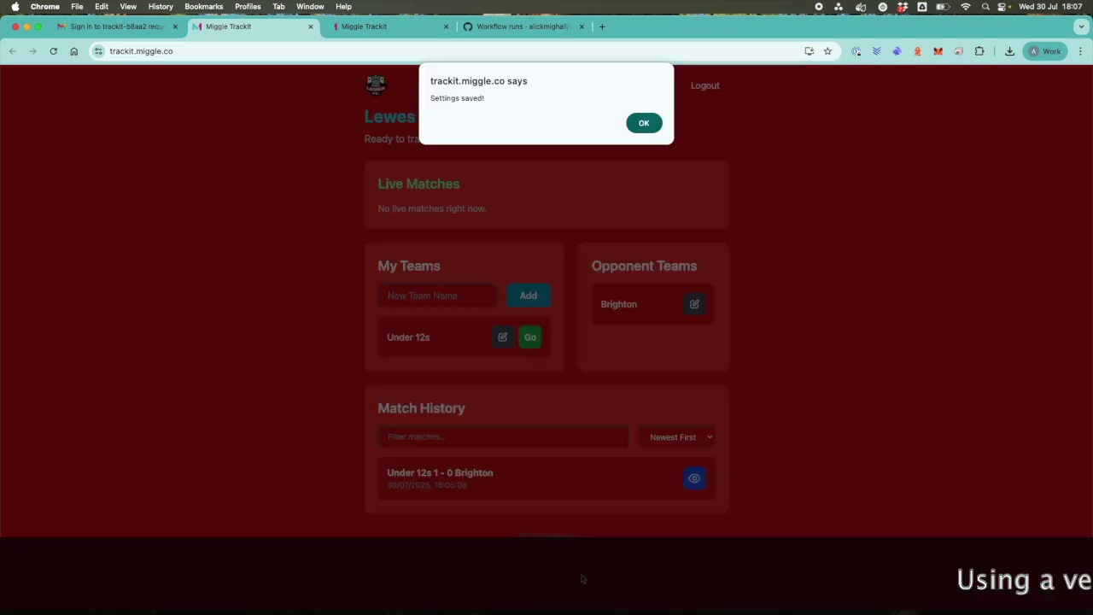
pyautogui.click(644, 128)
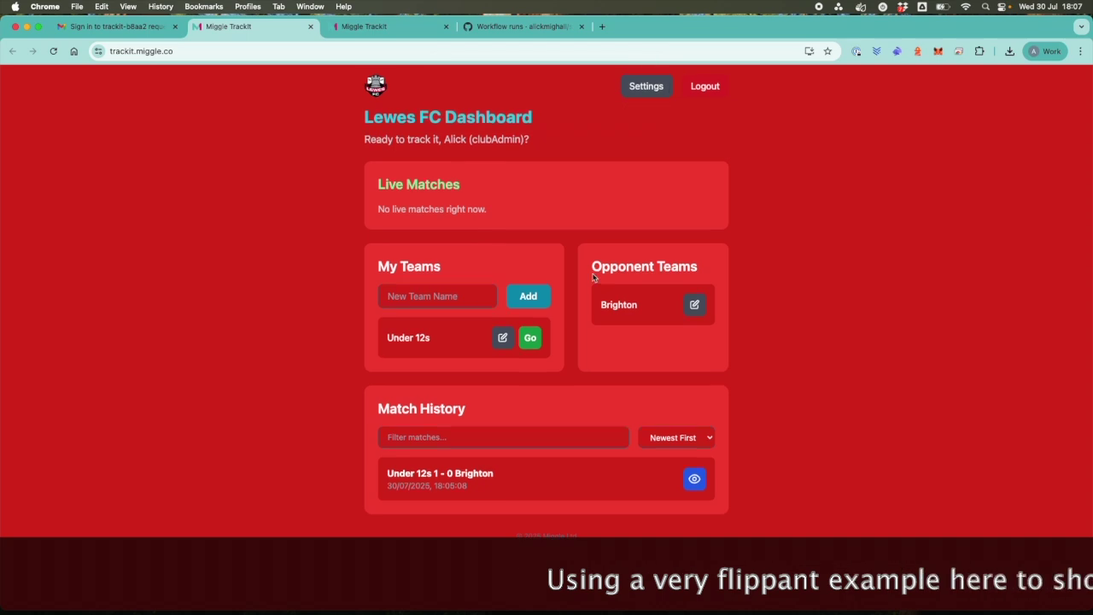
# Set up a new Under 12s match against Brighton and start live logging.
pyautogui.click(533, 340)
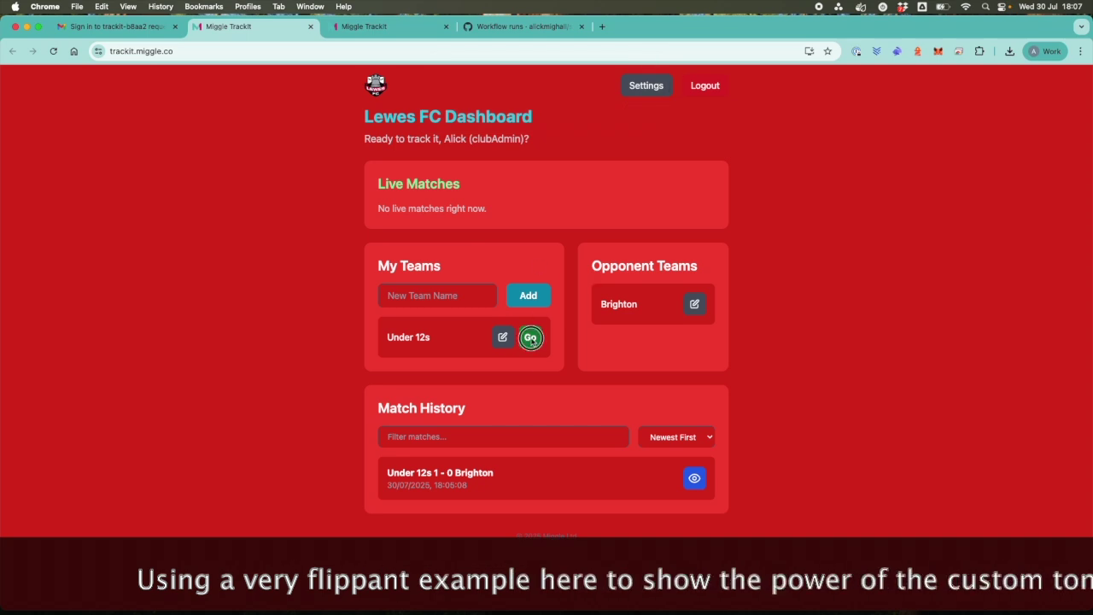
pyautogui.click(533, 226)
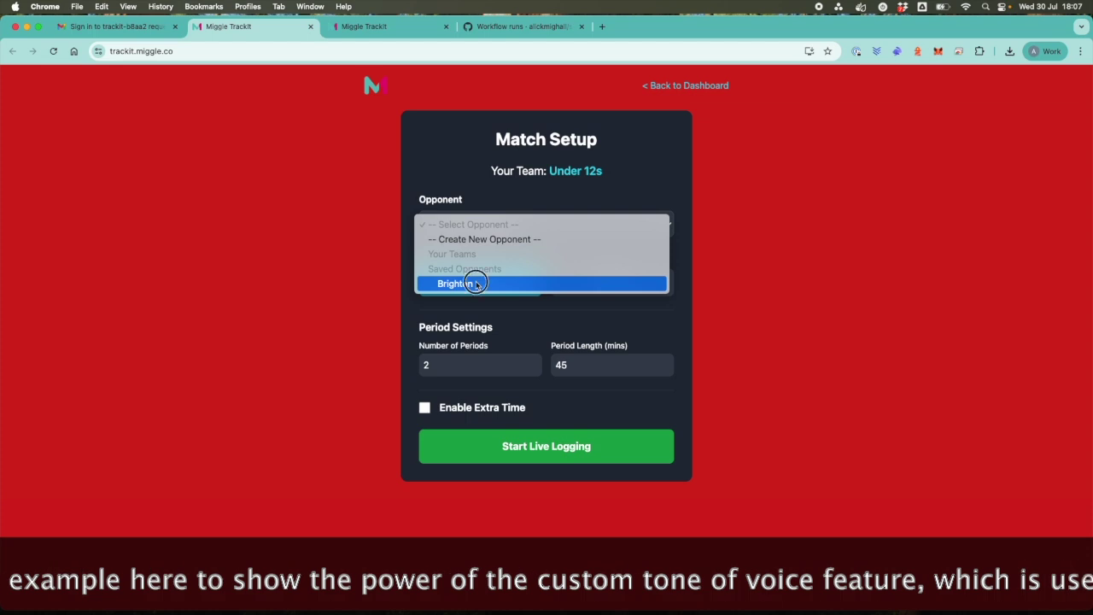
pyautogui.click(464, 283)
pyautogui.click(532, 447)
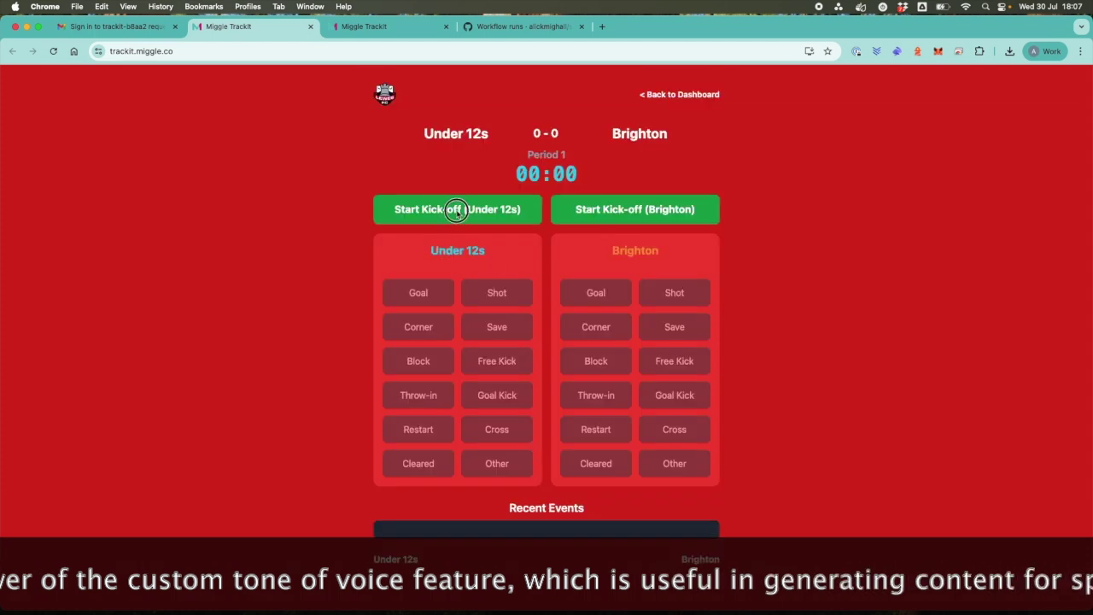
# Kick off, log an unassigned Under 12s goal, then a Yellow Card and a Red Card.
pyautogui.click(464, 209)
pyautogui.click(419, 293)
pyautogui.click(491, 299)
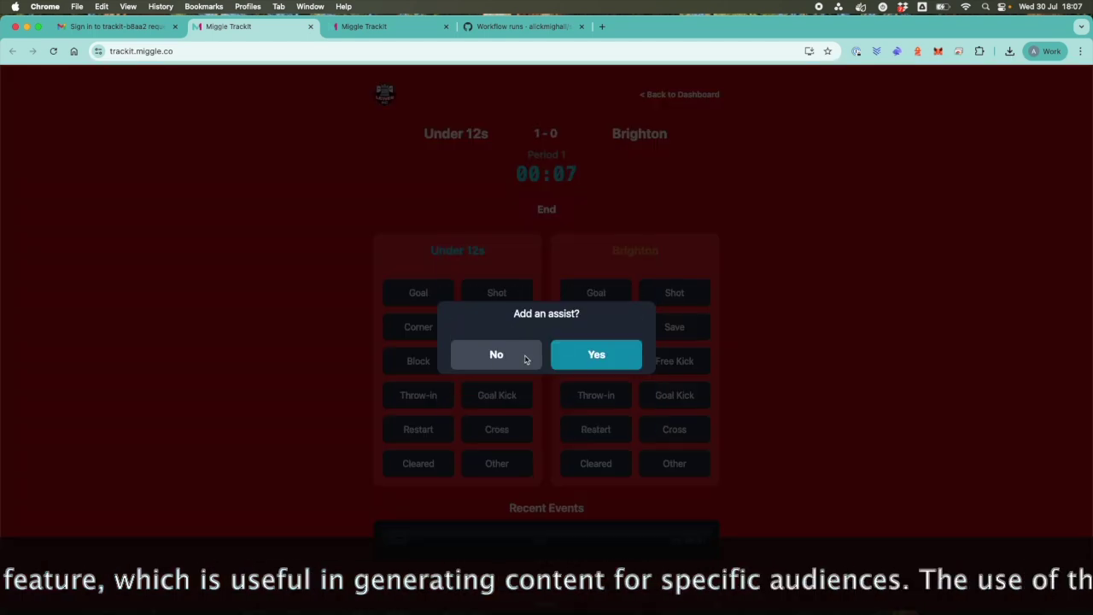
pyautogui.click(595, 358)
pyautogui.click(497, 463)
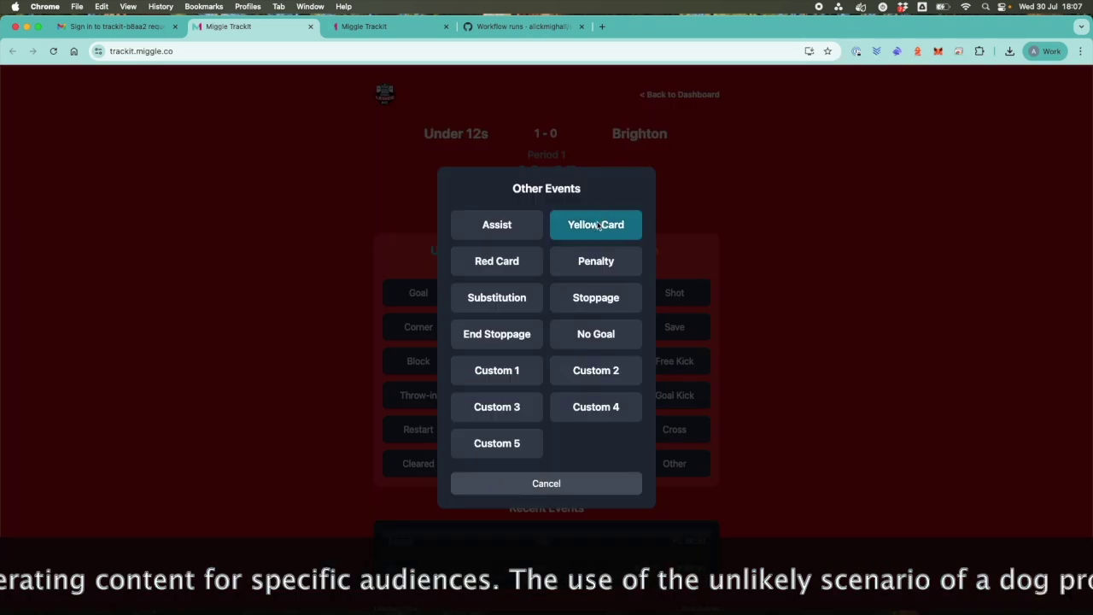
pyautogui.click(520, 363)
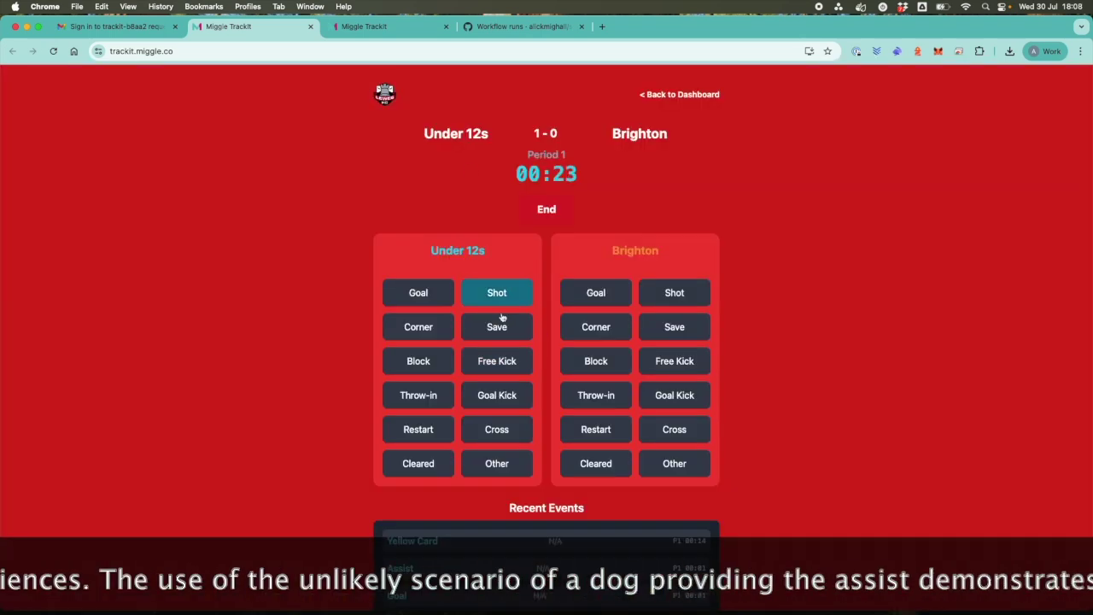
pyautogui.click(508, 466)
pyautogui.click(497, 260)
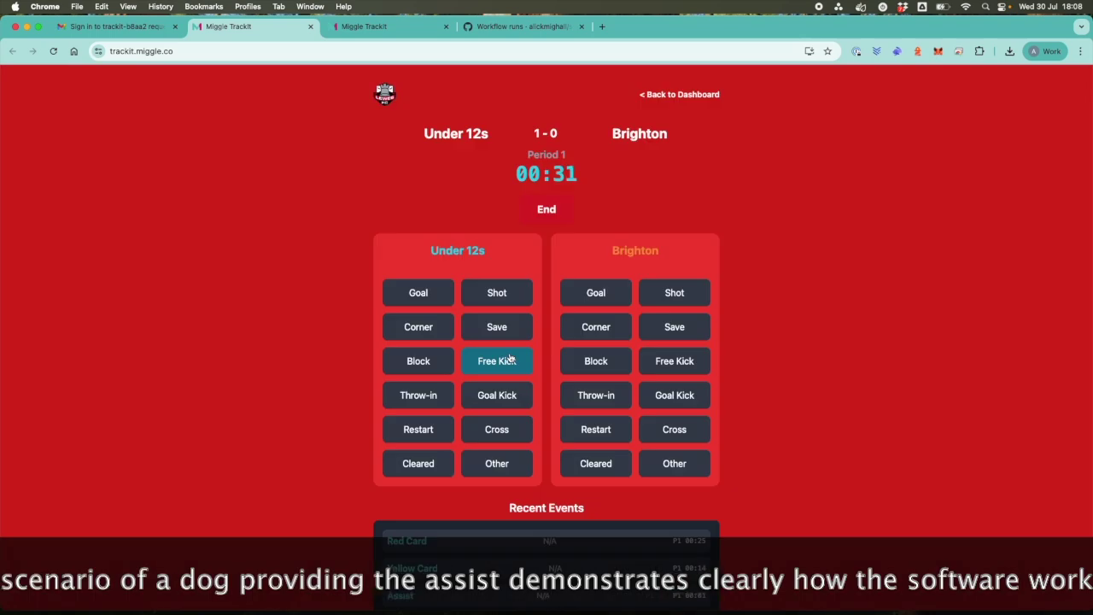
# Log a Brighton goal by the Centre Midfielder, assisted by the Left Forward.
pyautogui.click(596, 293)
pyautogui.click(532, 363)
pyautogui.click(596, 357)
pyautogui.click(516, 401)
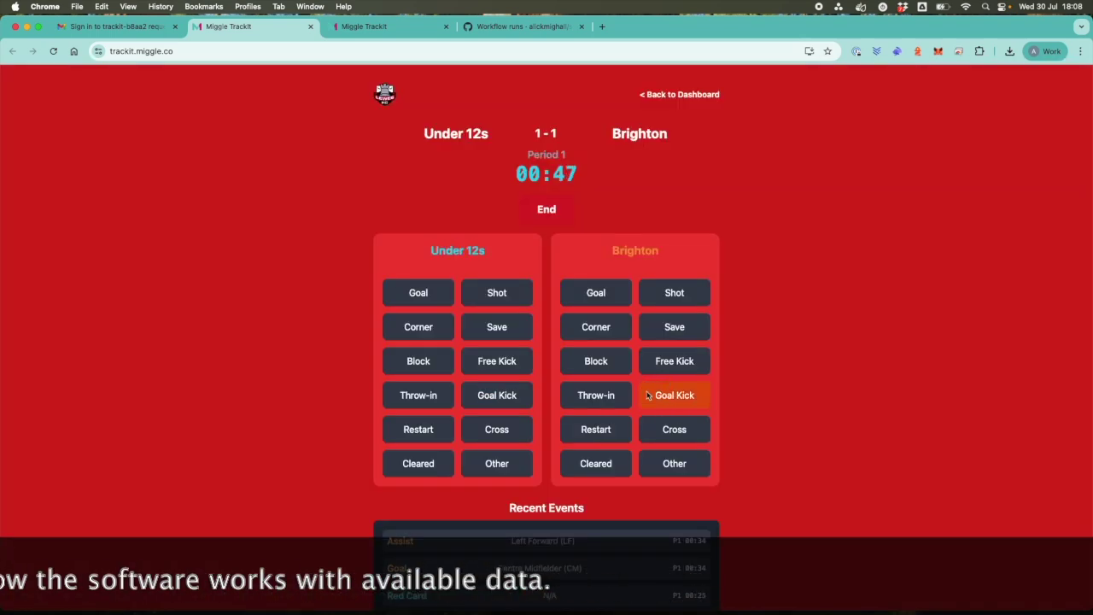
# Log a Centre-Forward shot as a second Brighton goal without assist, then open the latest assist's note.
pyautogui.click(675, 293)
pyautogui.scroll(-2, 513, 375)
pyautogui.click(481, 421)
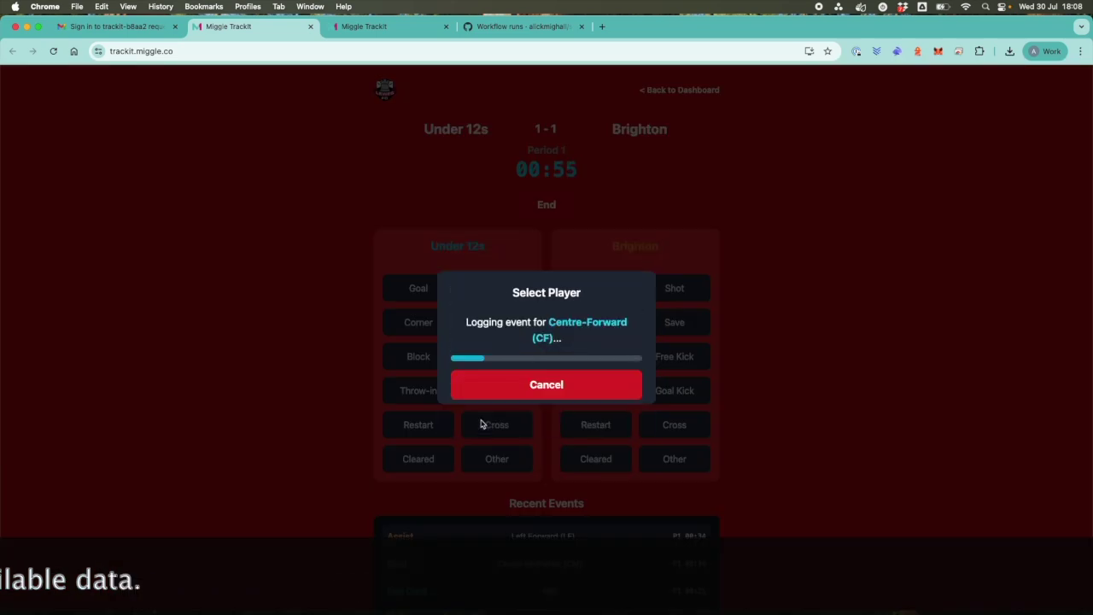
pyautogui.click(547, 262)
pyautogui.click(498, 353)
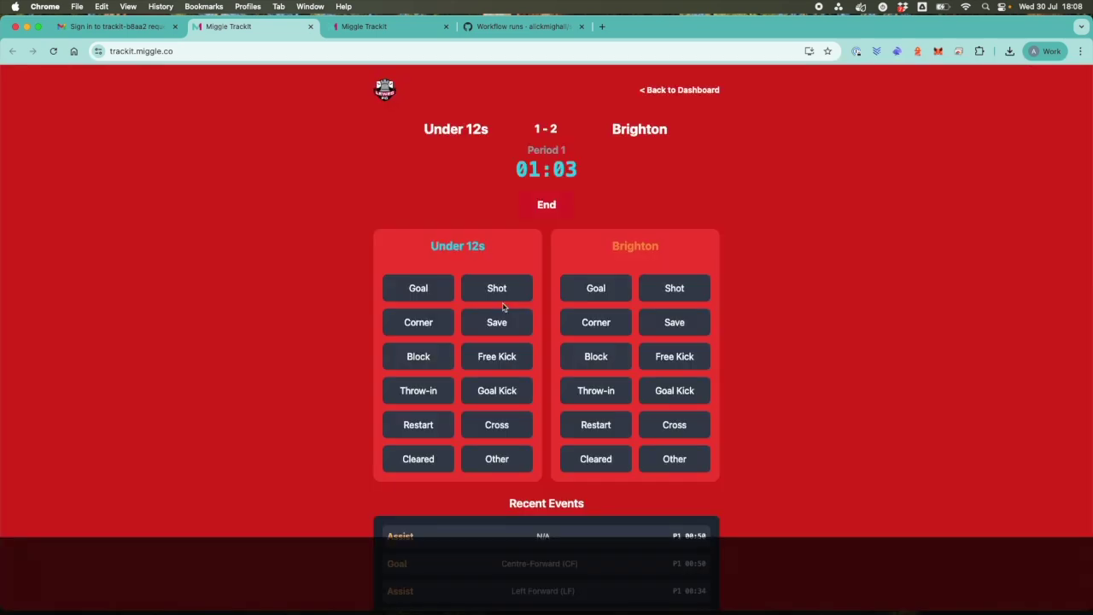
pyautogui.click(542, 536)
pyautogui.click(526, 365)
# Save the assist note saying a dog ran onto the pitch and dribbled the ball past everybody.
pyautogui.write('The assist was provide')
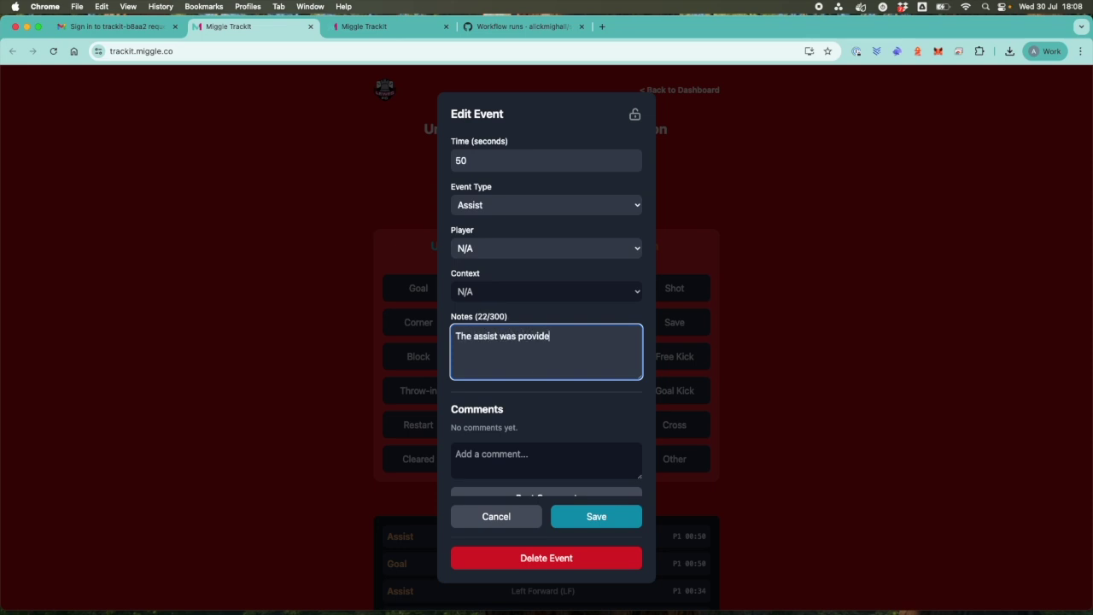
pyautogui.write('d by a dog that ran onto the pitch and dr')
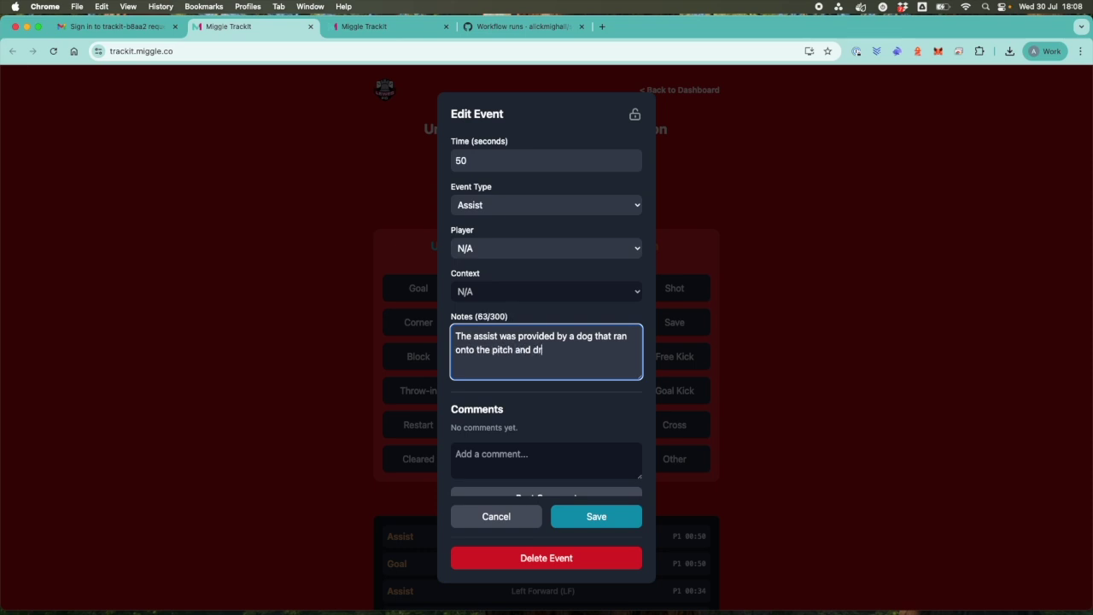
pyautogui.write('ibbled the ball past everybod')
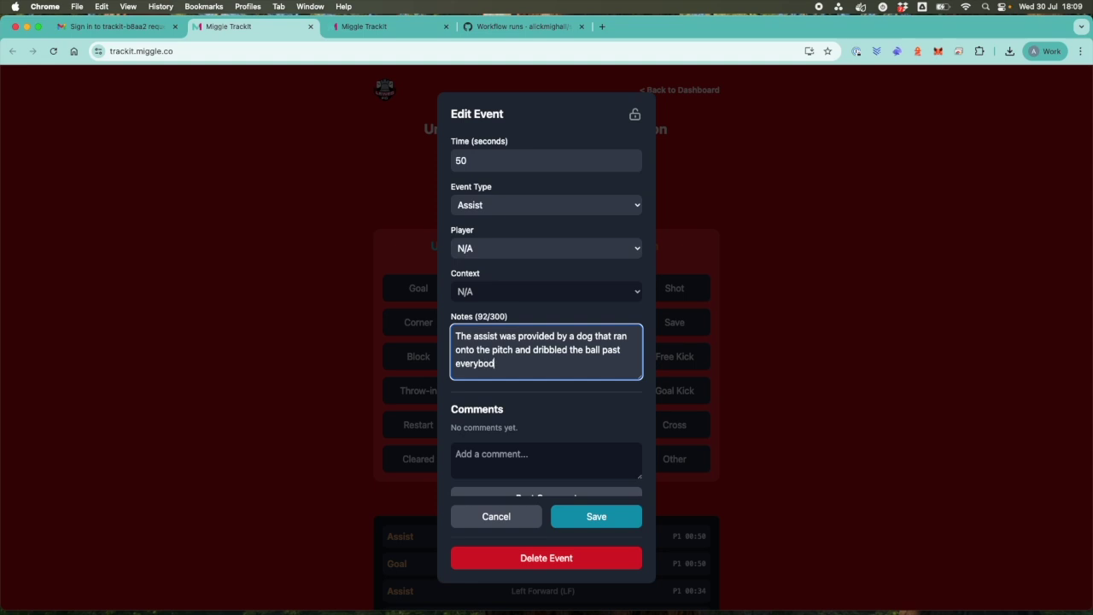
pyautogui.scroll(-1, 576, 502)
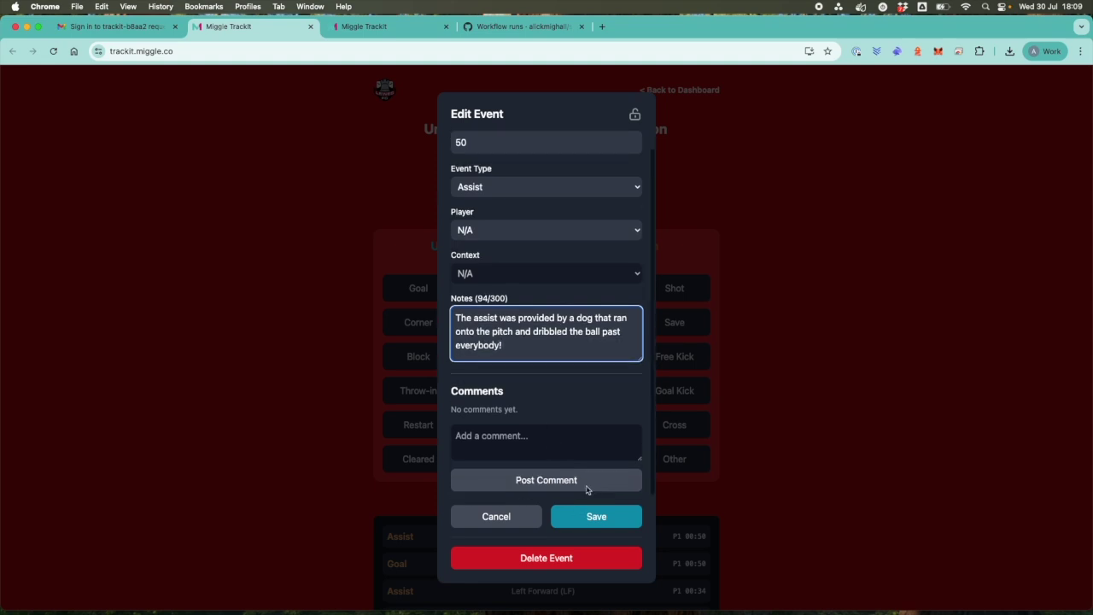
pyautogui.click(582, 522)
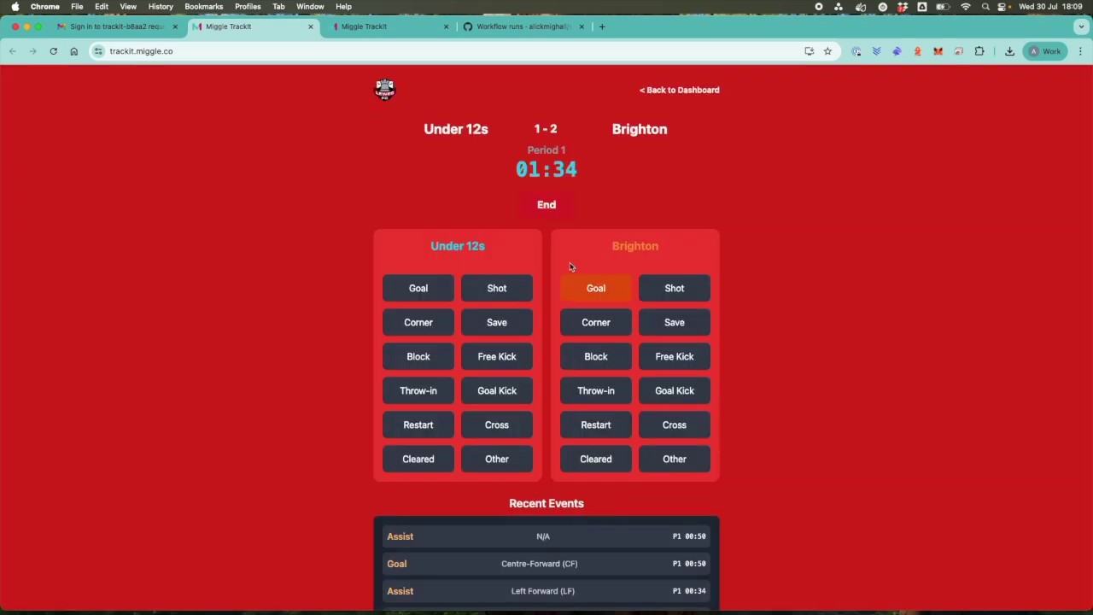
pyautogui.click(546, 207)
# End the game at 1-2 and highlight the AI summary's passage about the dog's assist.
pyautogui.click(534, 355)
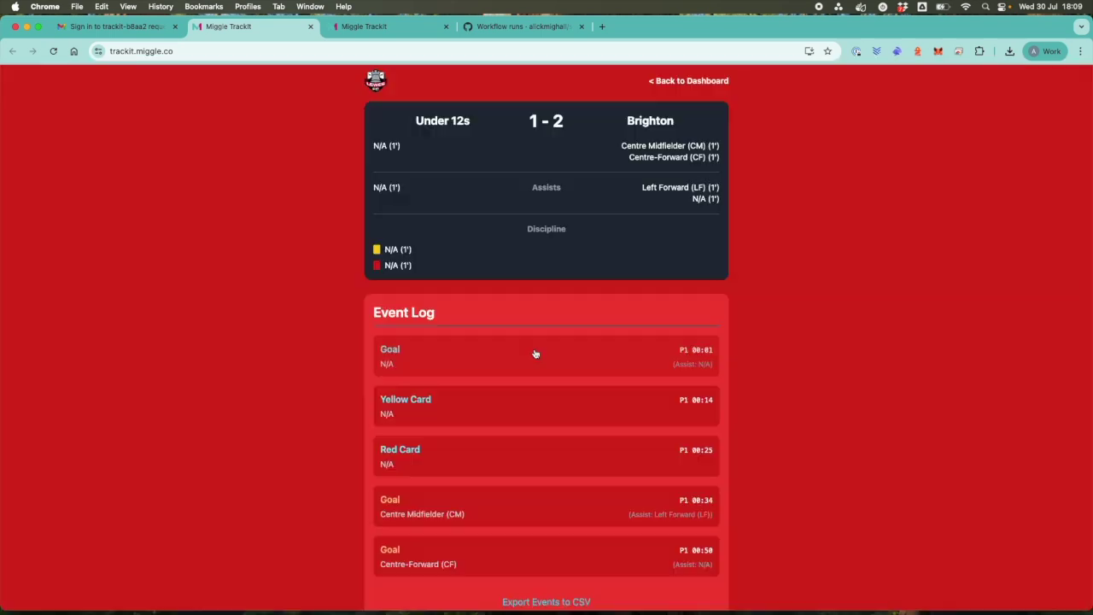
pyautogui.scroll(-10, 537, 362)
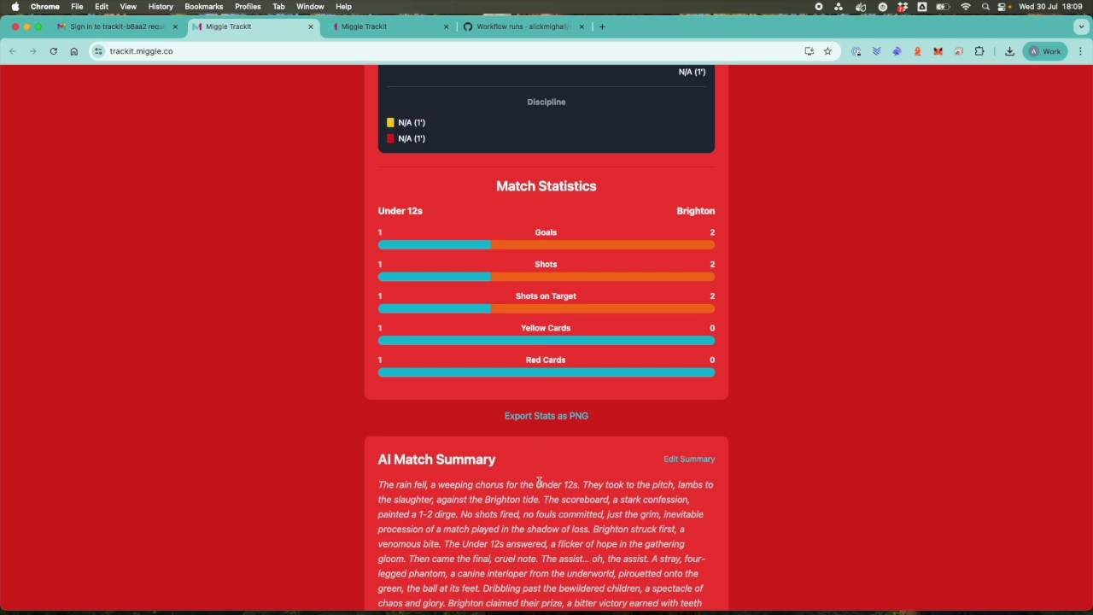
pyautogui.scroll(-3, 539, 489)
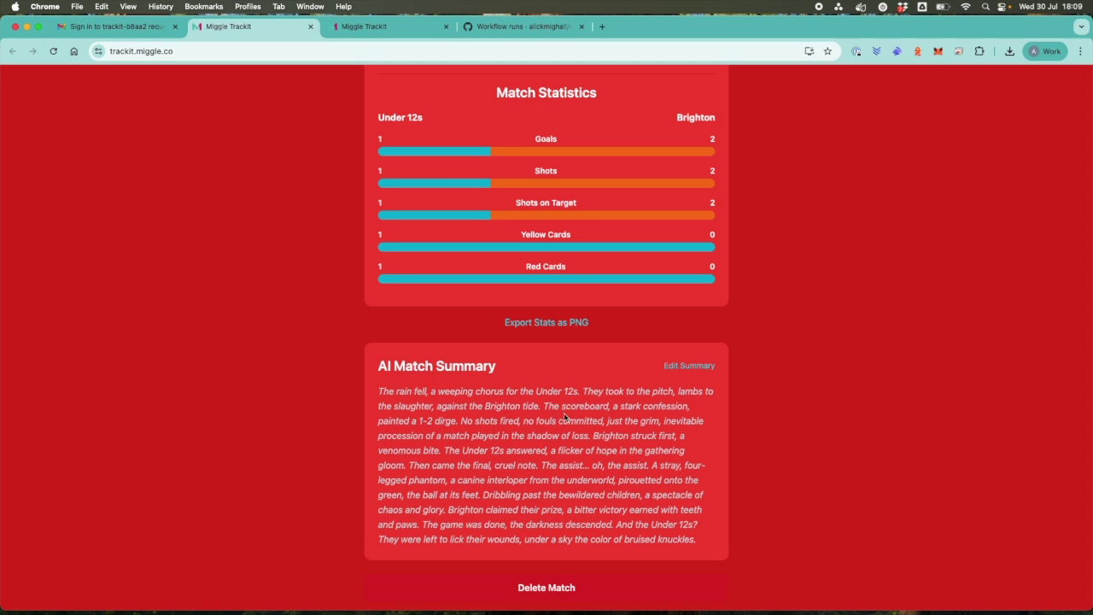
pyautogui.moveTo(542, 465); pyautogui.dragTo(699, 500)
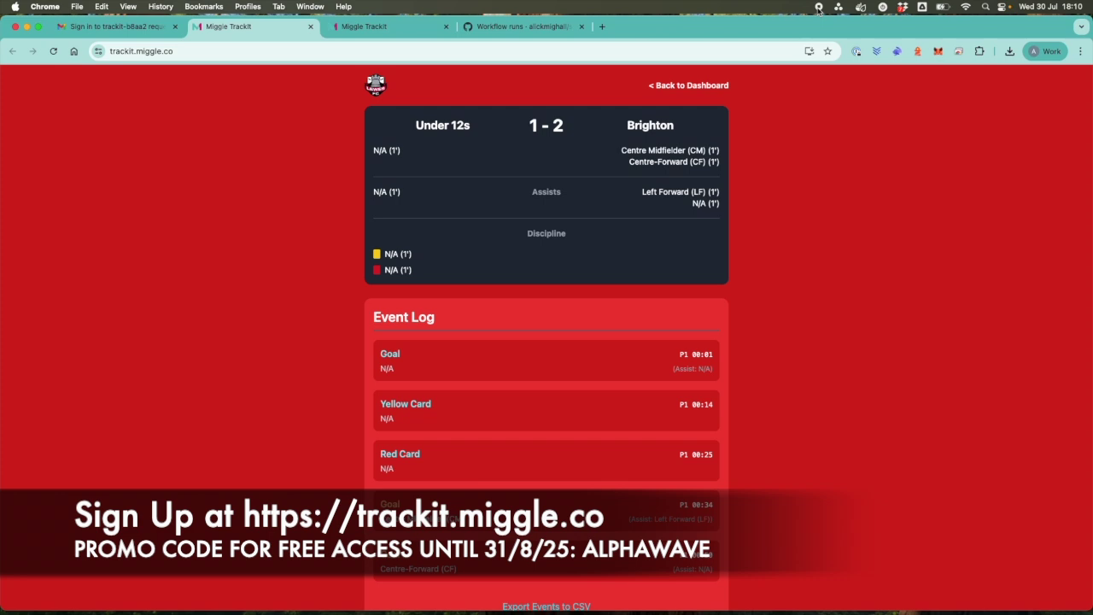
# Return to the Lewes FC dashboard, then open the miggle.one contact page in a new tab.
pyautogui.click(683, 85)
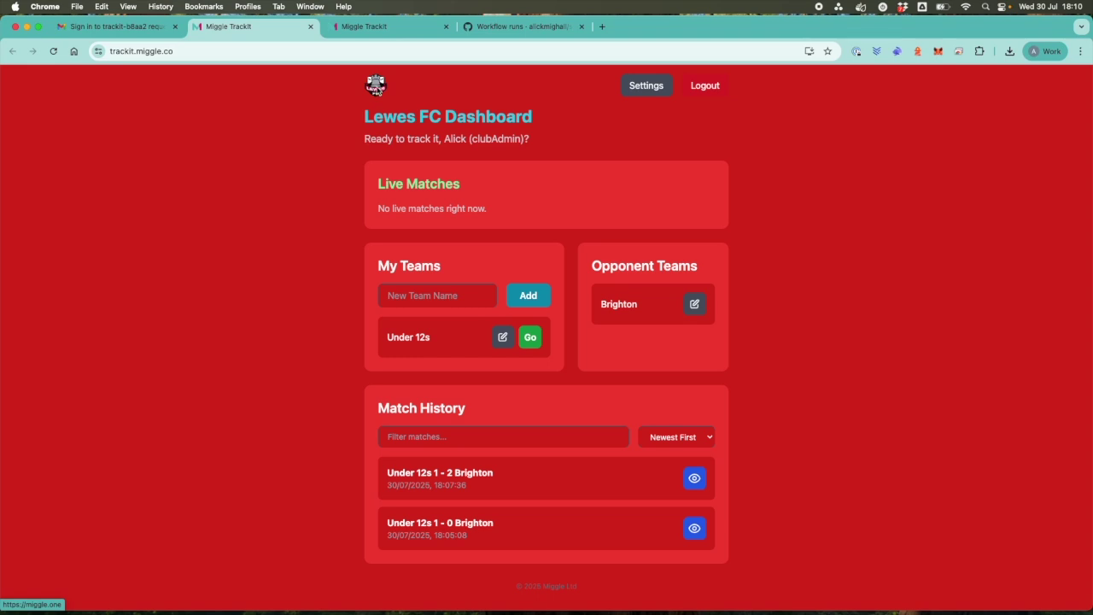
pyautogui.click(377, 88)
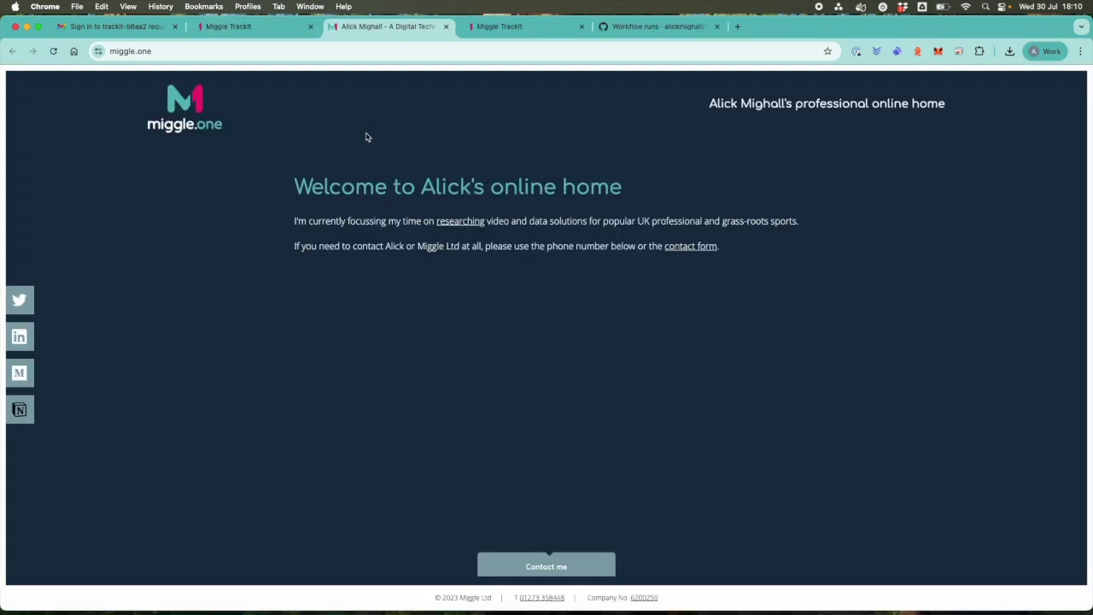
pyautogui.click(529, 565)
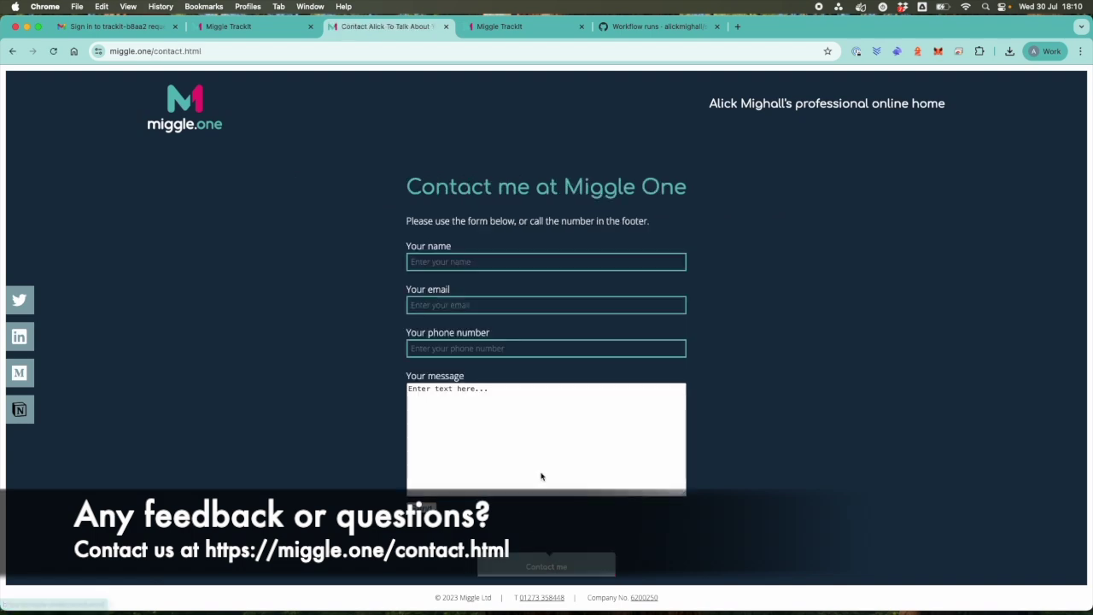